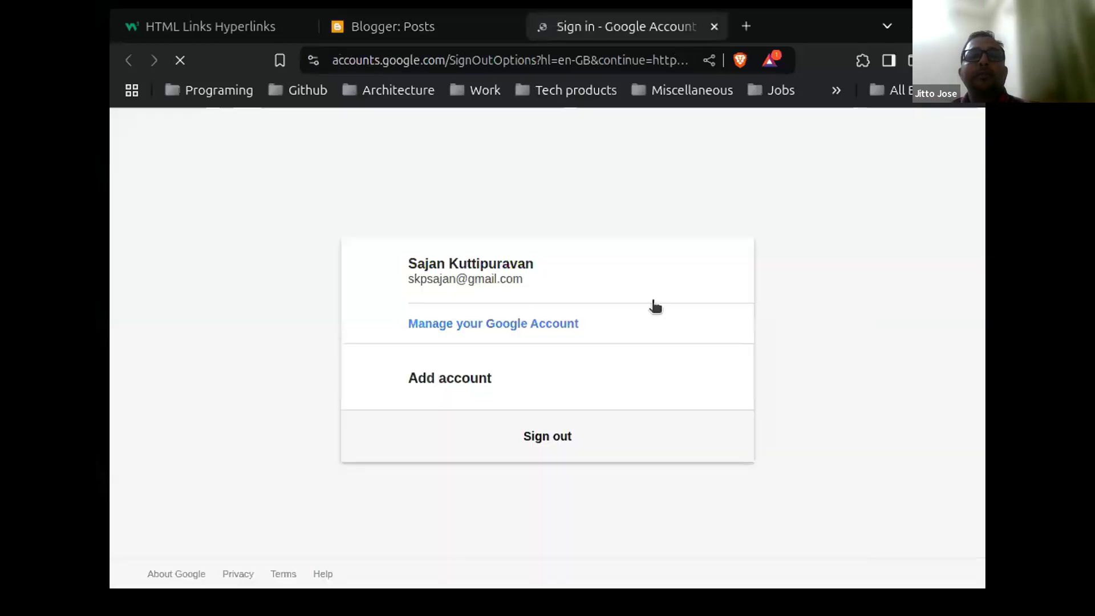
# Step: Start adding another Google account and enter its email address
pyautogui.click(512, 391)
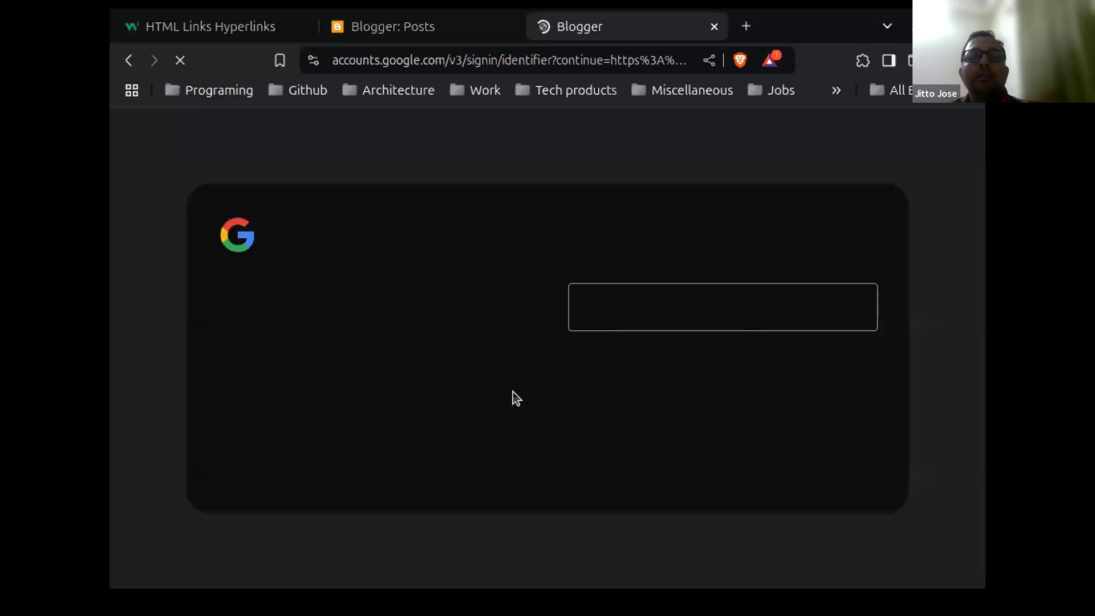
pyautogui.click(605, 276)
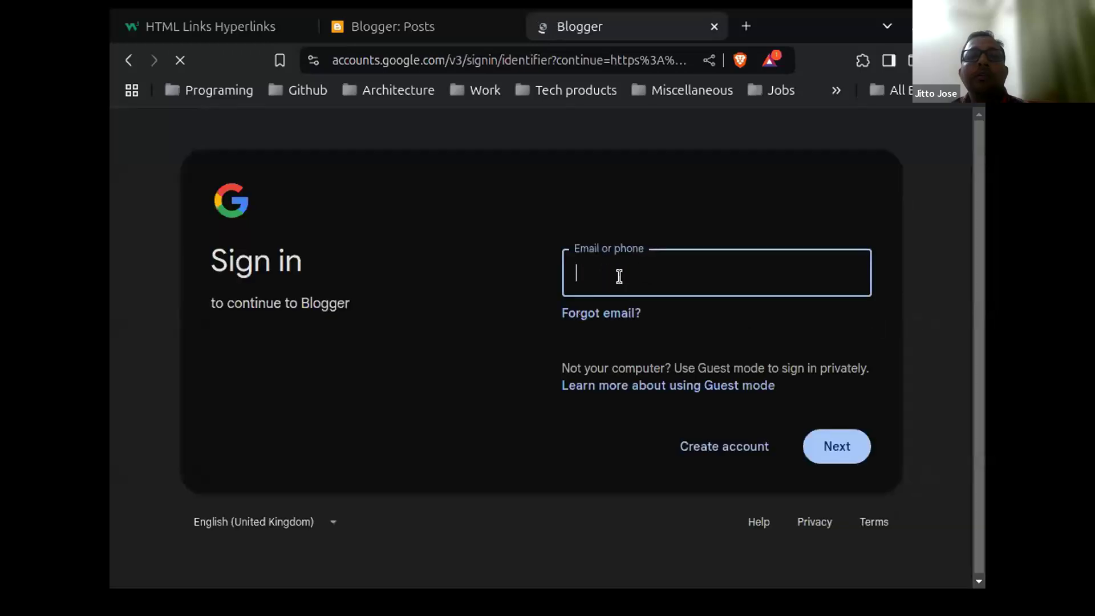
pyautogui.write('sh')
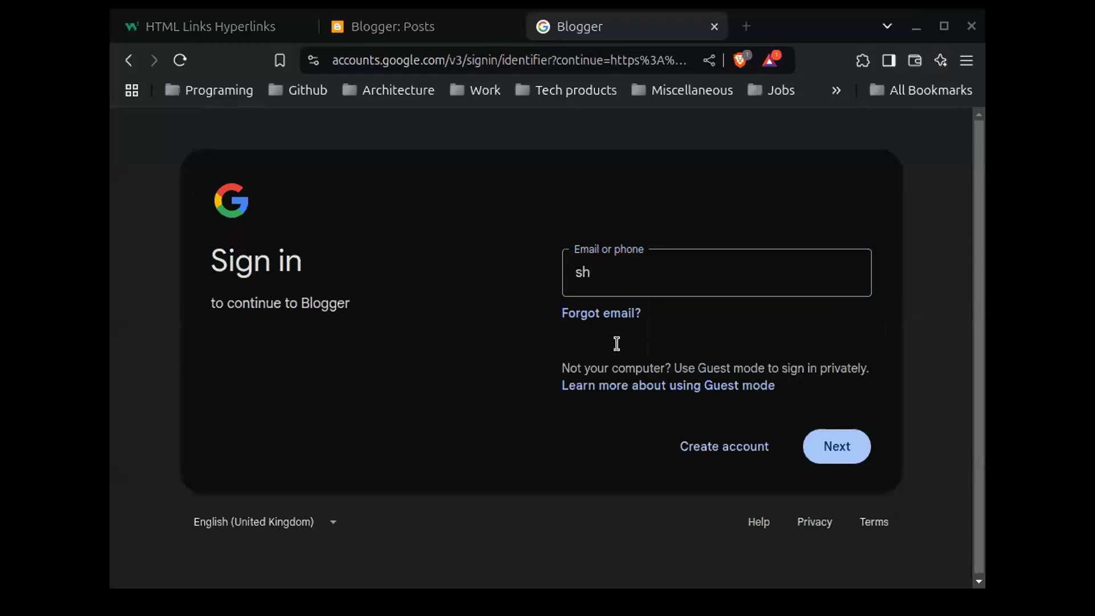
pyautogui.click(638, 266)
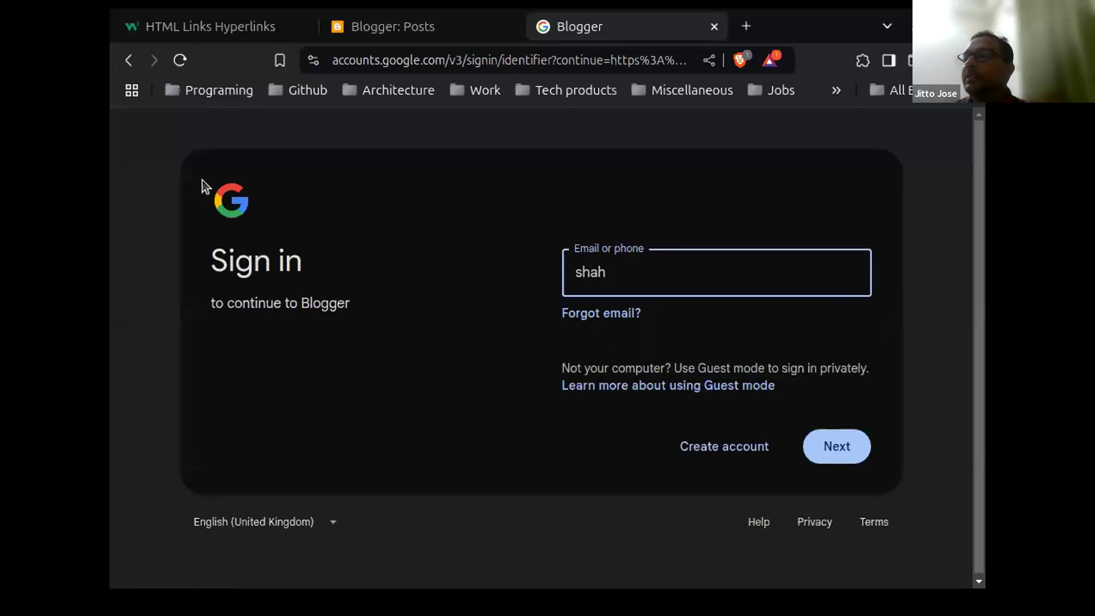
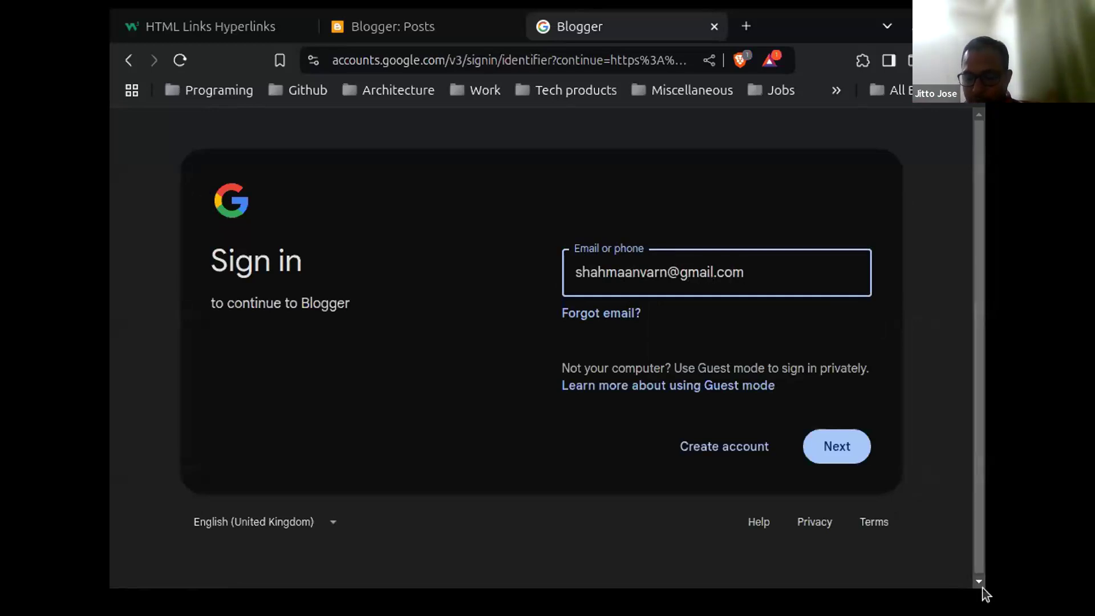
pyautogui.click(852, 446)
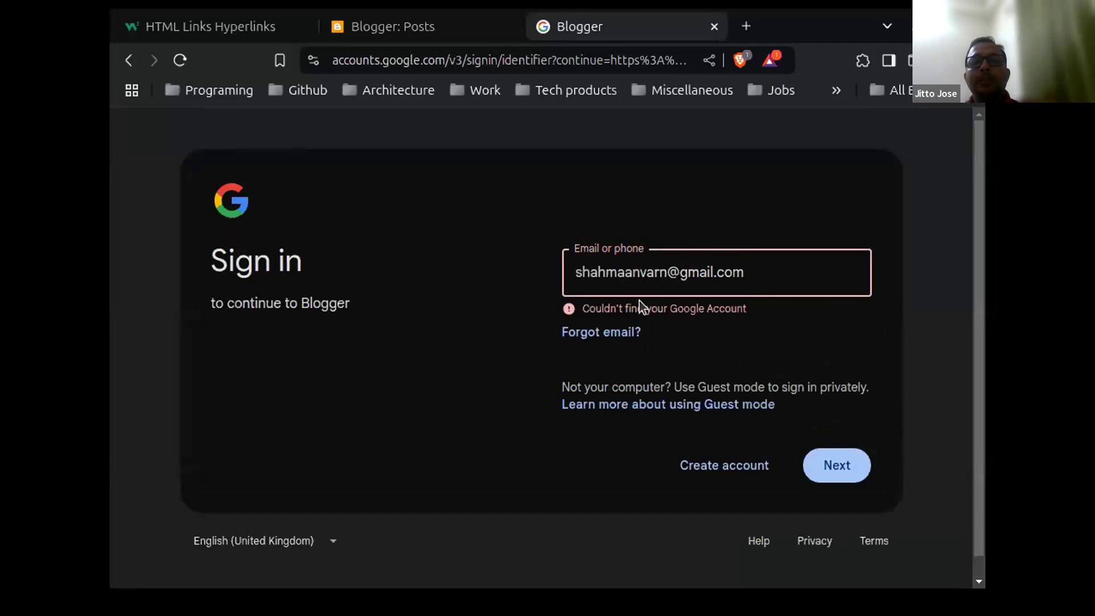
# Step: Correct the typo in the email address, then enter the account password to sign in
pyautogui.click(666, 276)
pyautogui.press('BackSpace')
pyautogui.write('v')
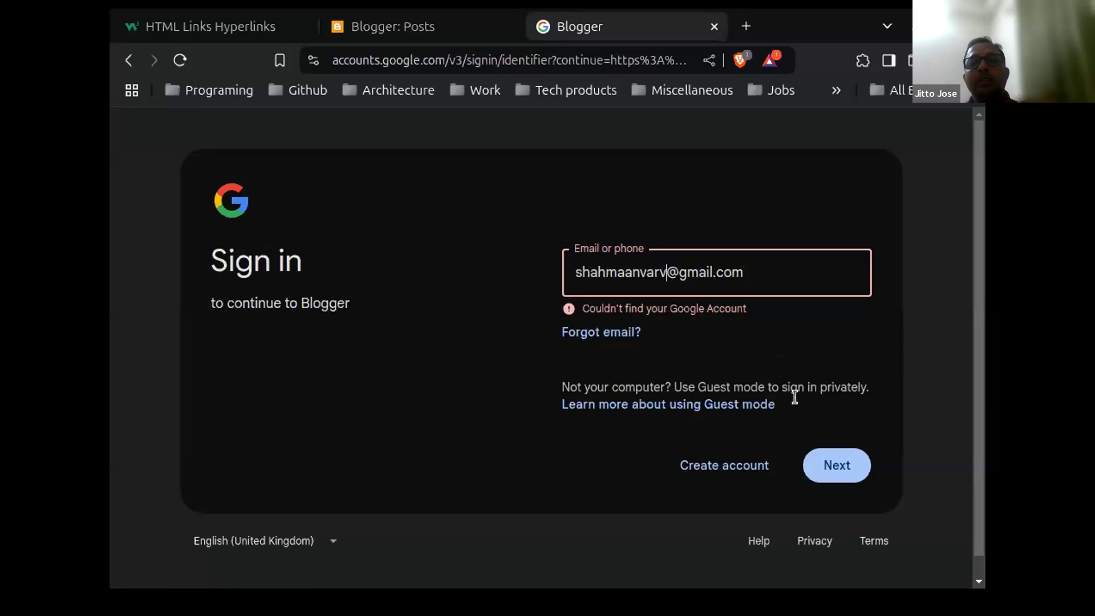
pyautogui.click(830, 472)
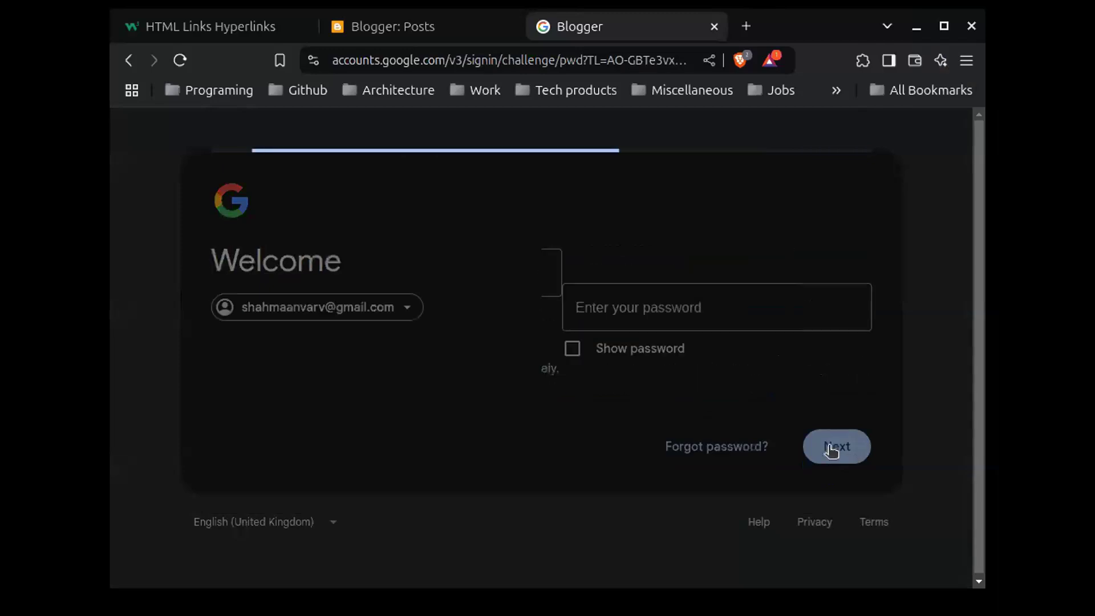
pyautogui.write('****')
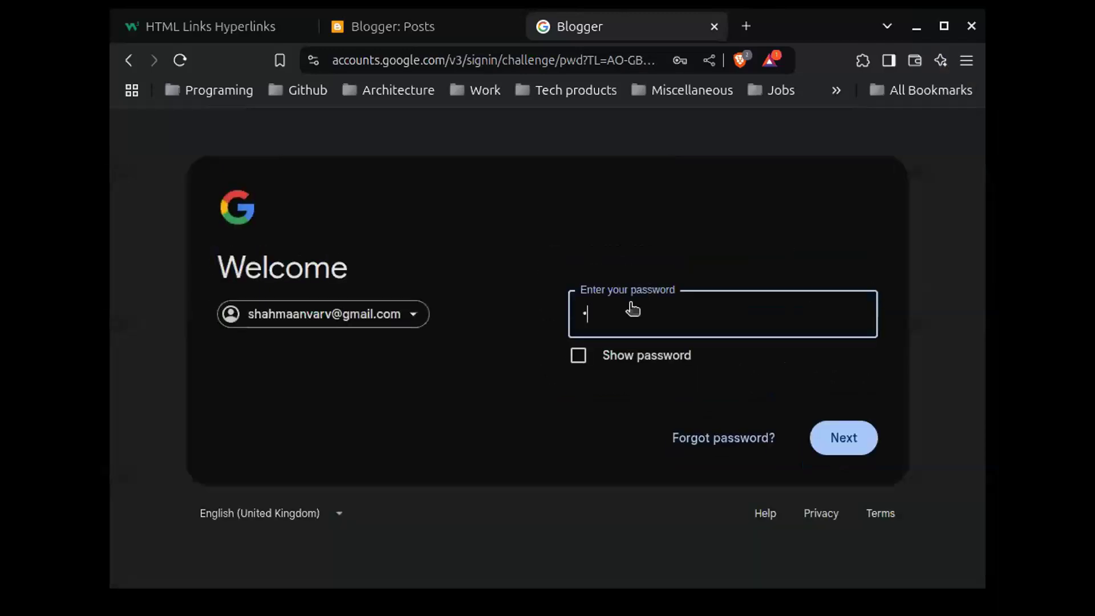
pyautogui.write('***')
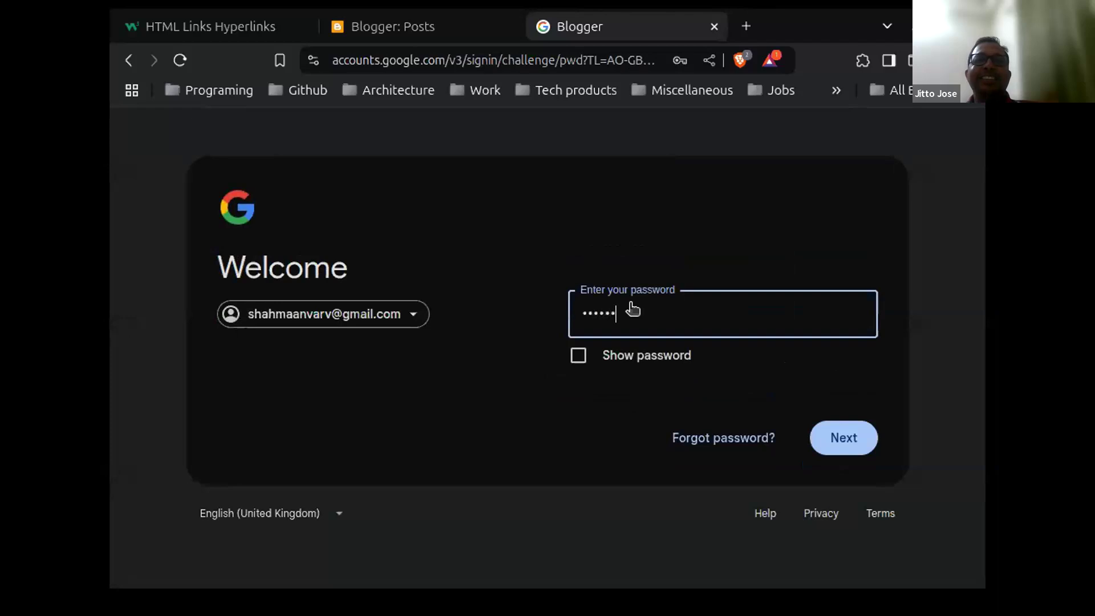
pyautogui.write('*')
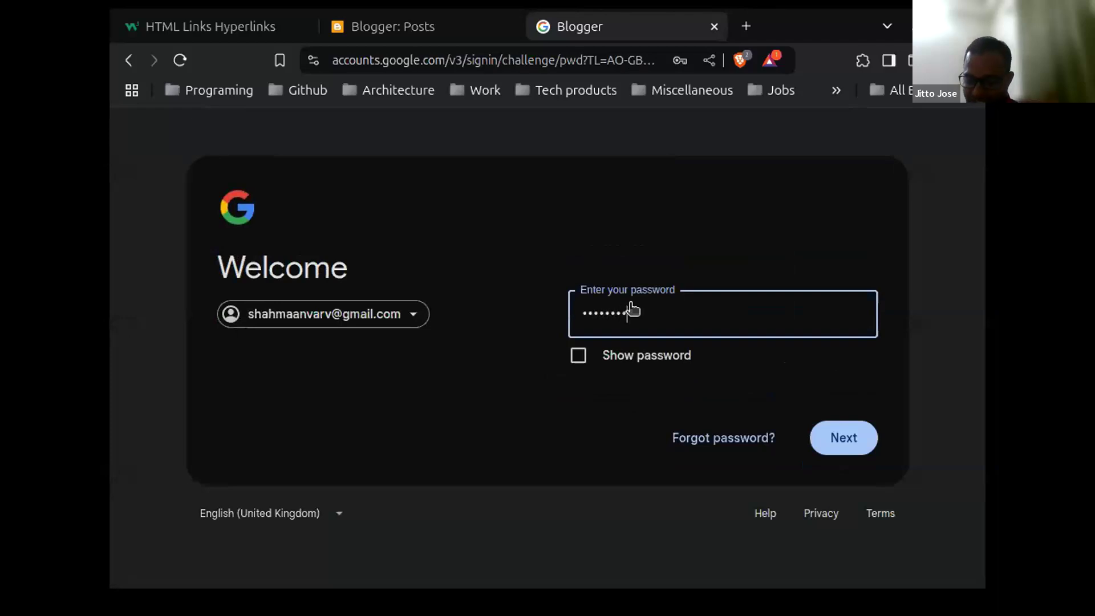
pyautogui.write('****')
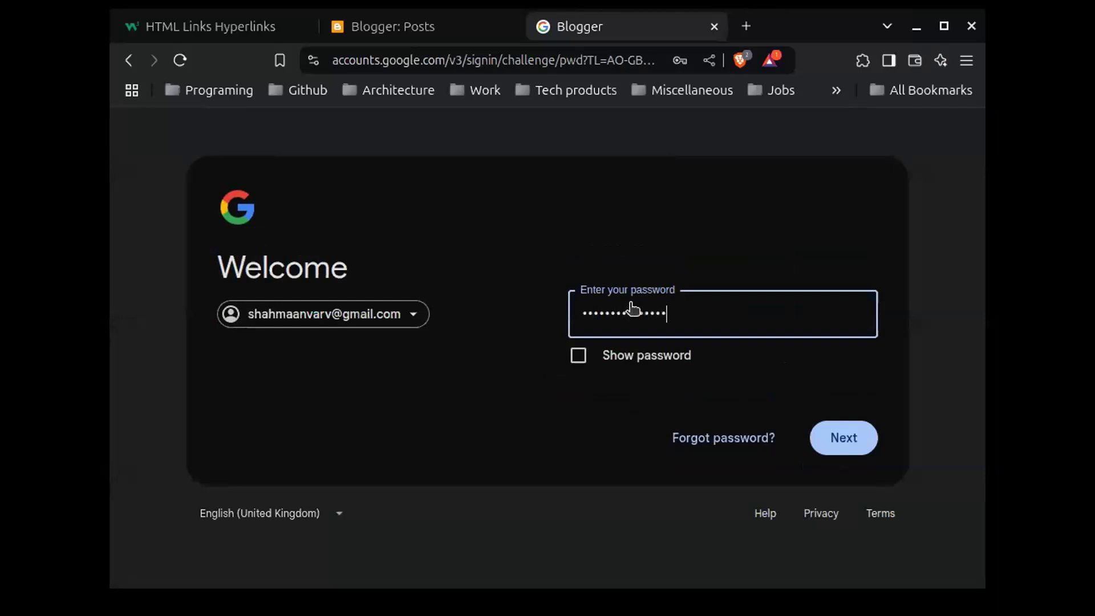
pyautogui.click(832, 437)
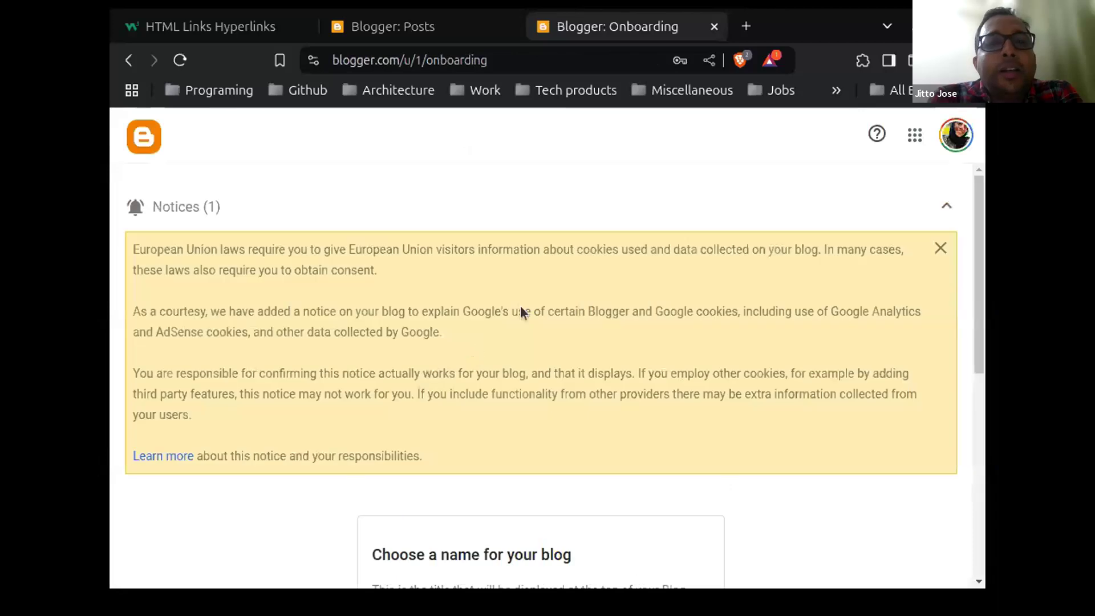
# Step: Dismiss the EU cookie notice and enter 'Oak art' as the blog title
pyautogui.scroll(-2, 520, 306)
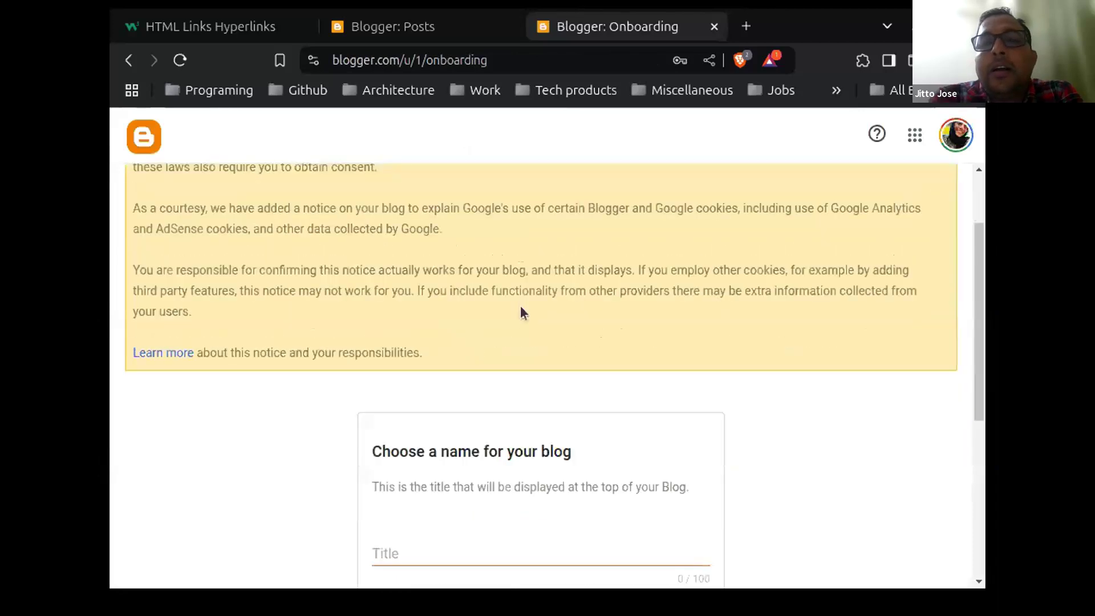
pyautogui.scroll(2, 520, 308)
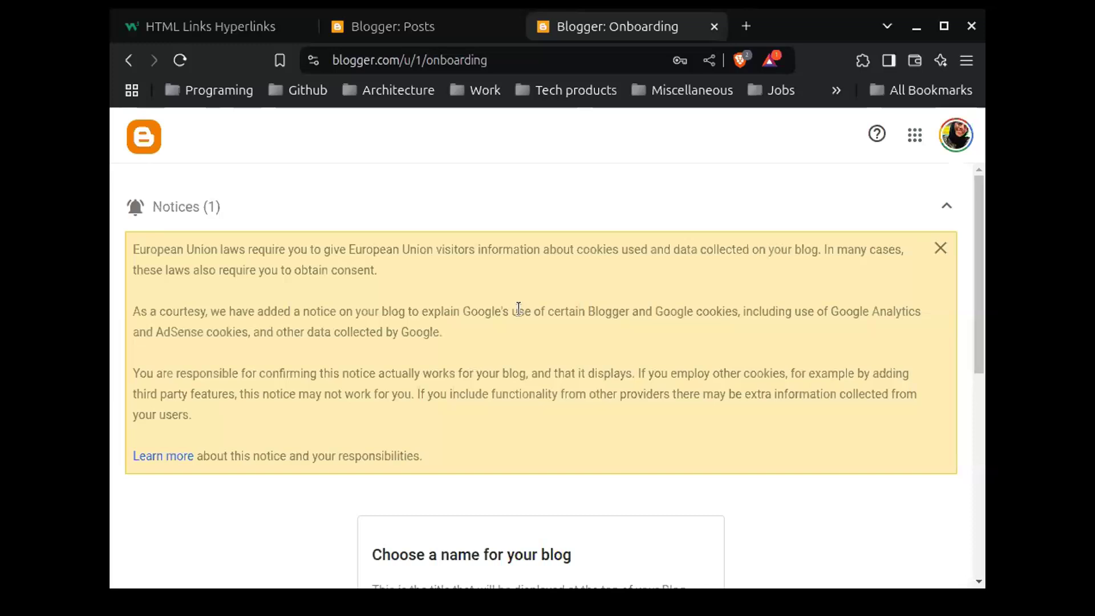
pyautogui.click(948, 253)
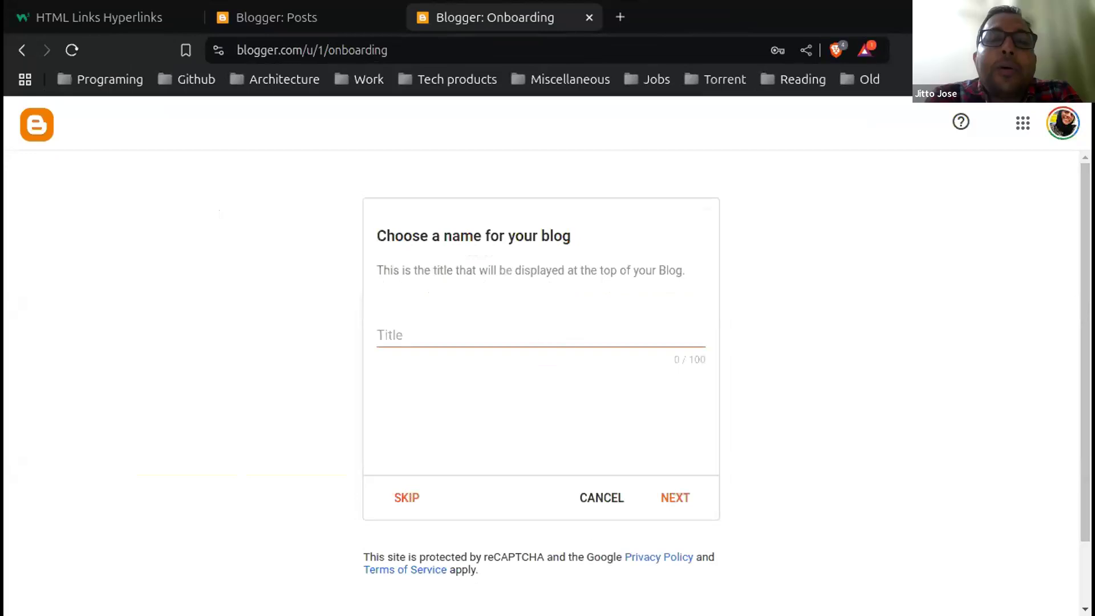
pyautogui.click(464, 341)
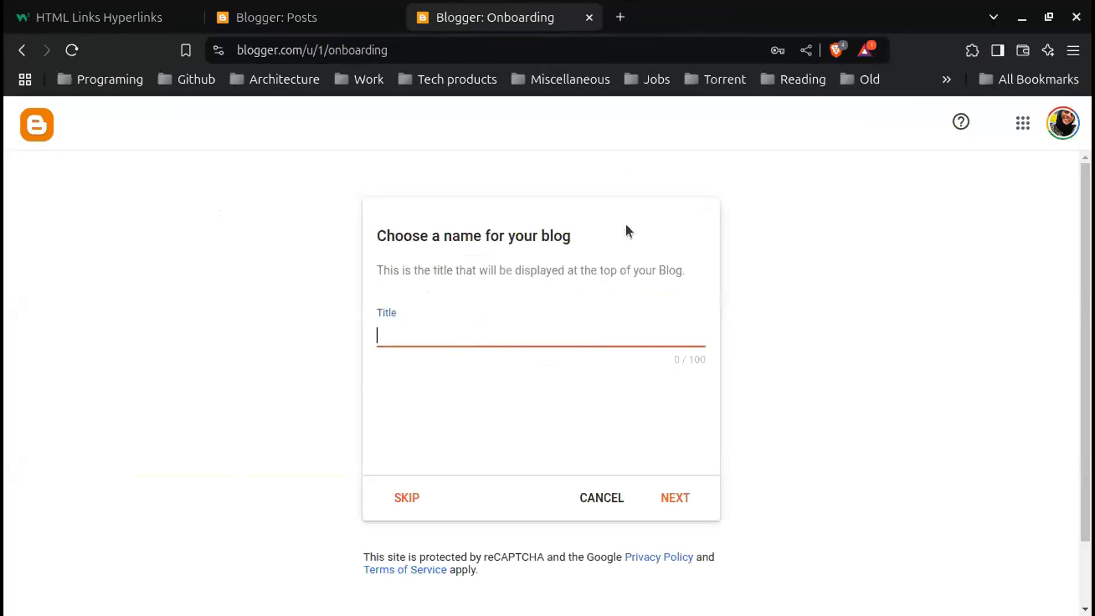
pyautogui.write('Oak art')
# Step: Accept the title and claim the available address oakartandcraft.blogspot.com
pyautogui.click(687, 498)
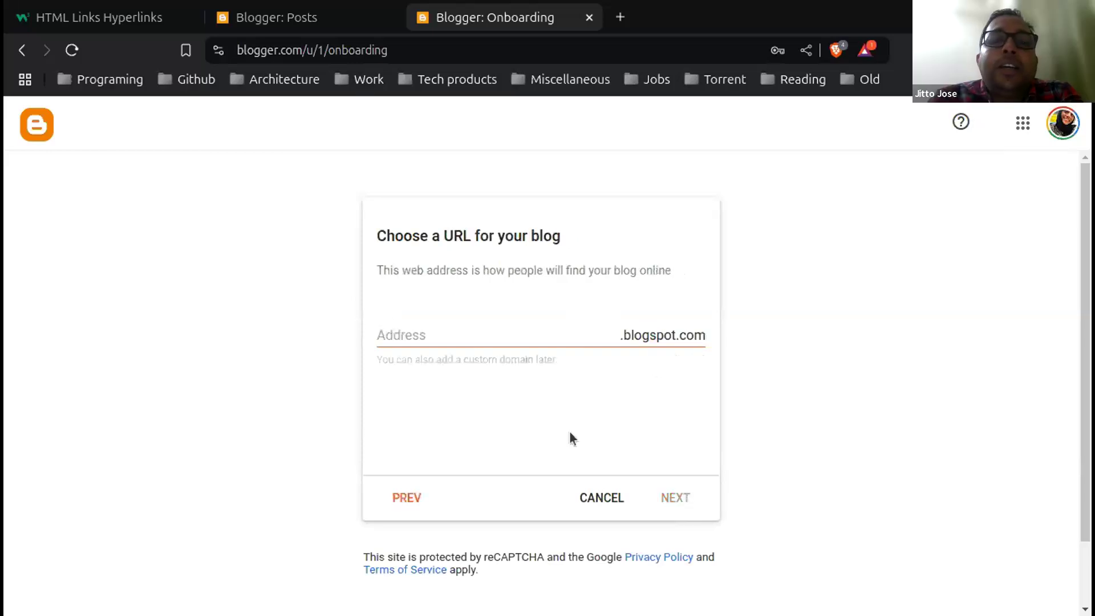
pyautogui.click(399, 333)
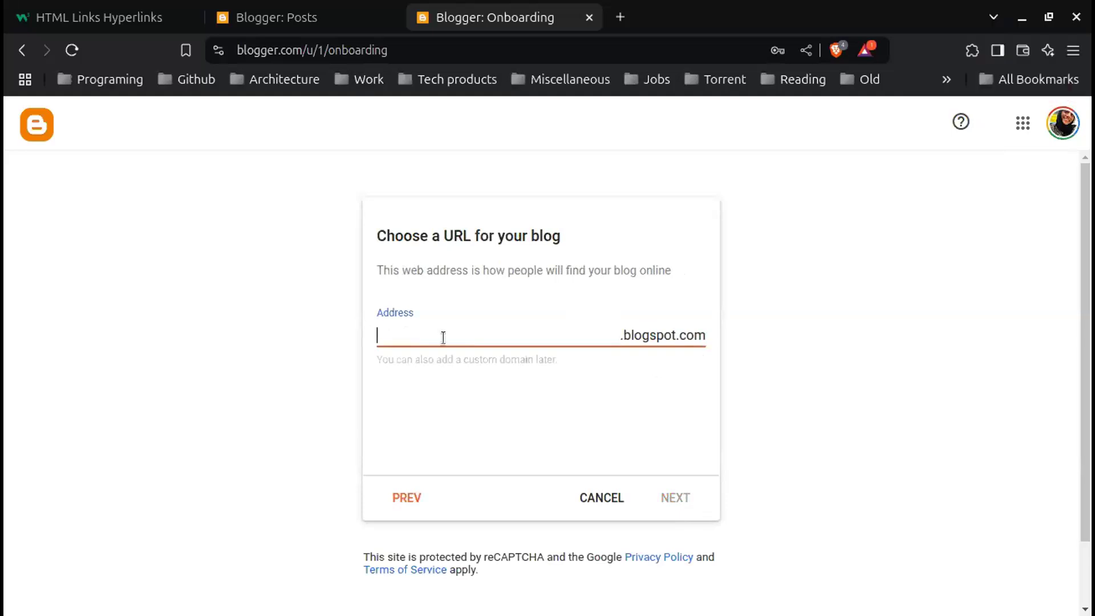
pyautogui.write('oakart')
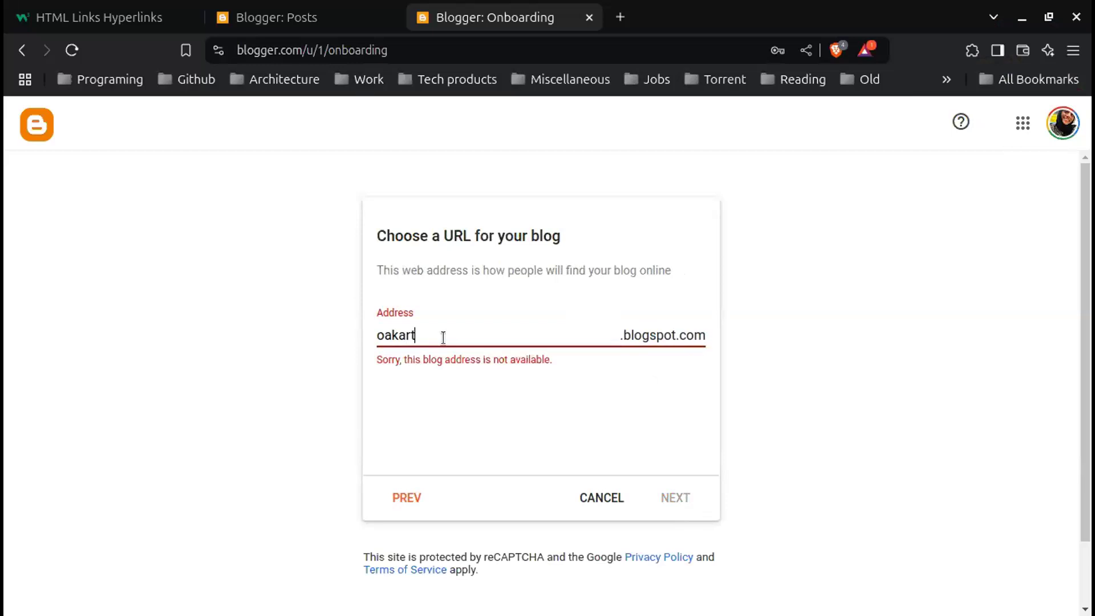
pyautogui.write('@2')
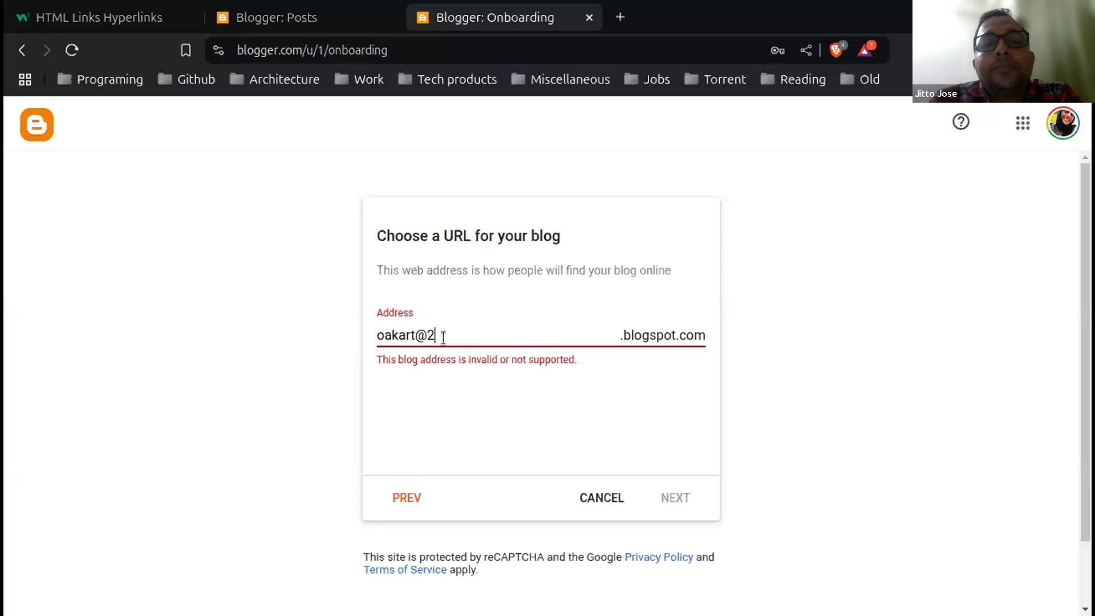
pyautogui.press('BackSpace')
pyautogui.press('BackSpace')
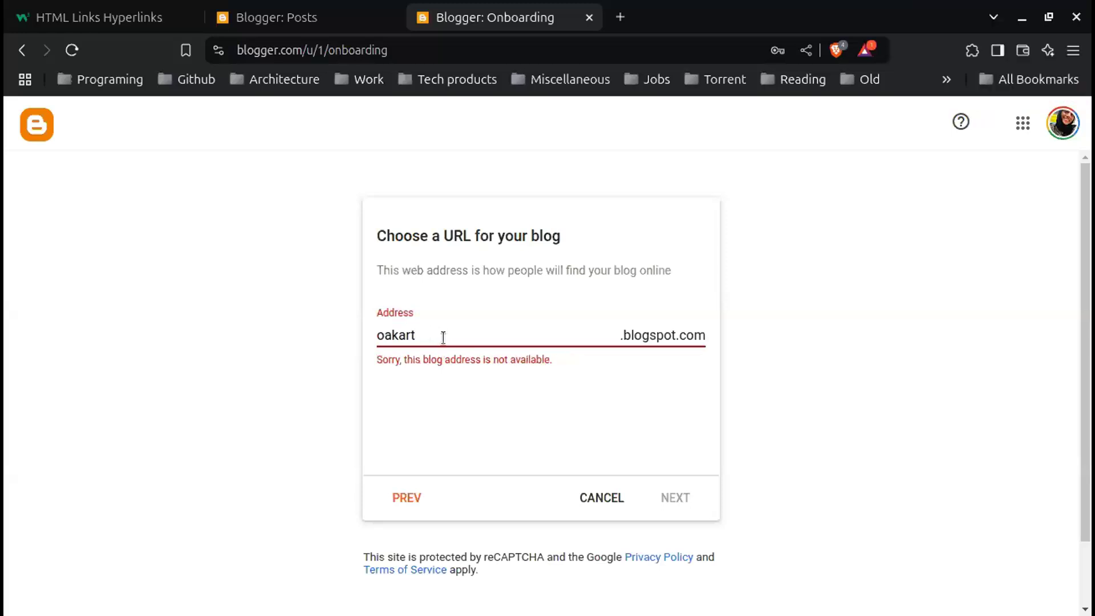
pyautogui.write('and')
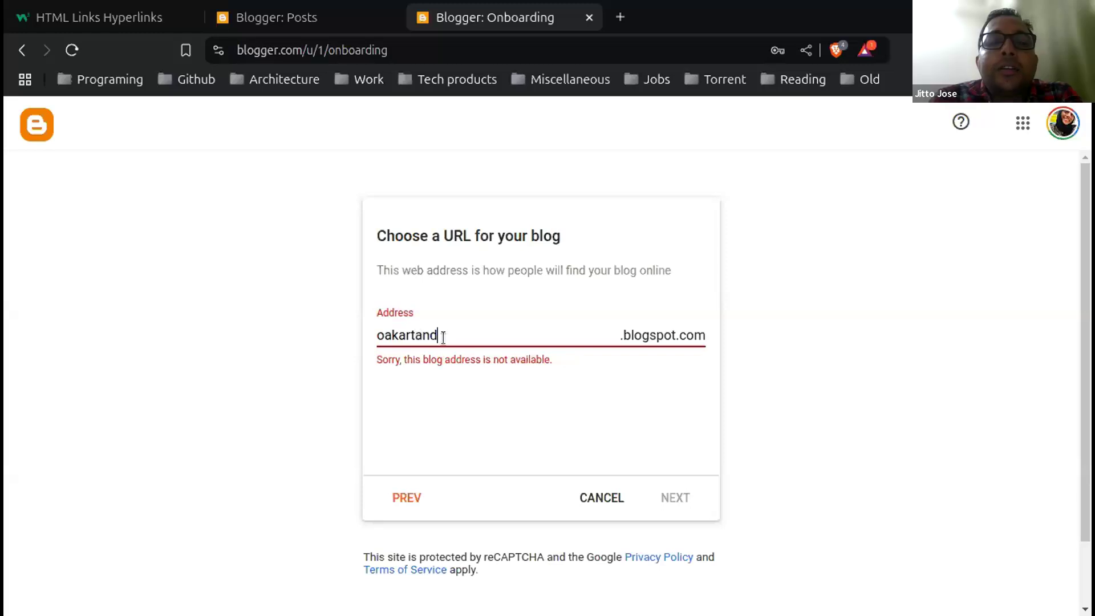
pyautogui.write('craft')
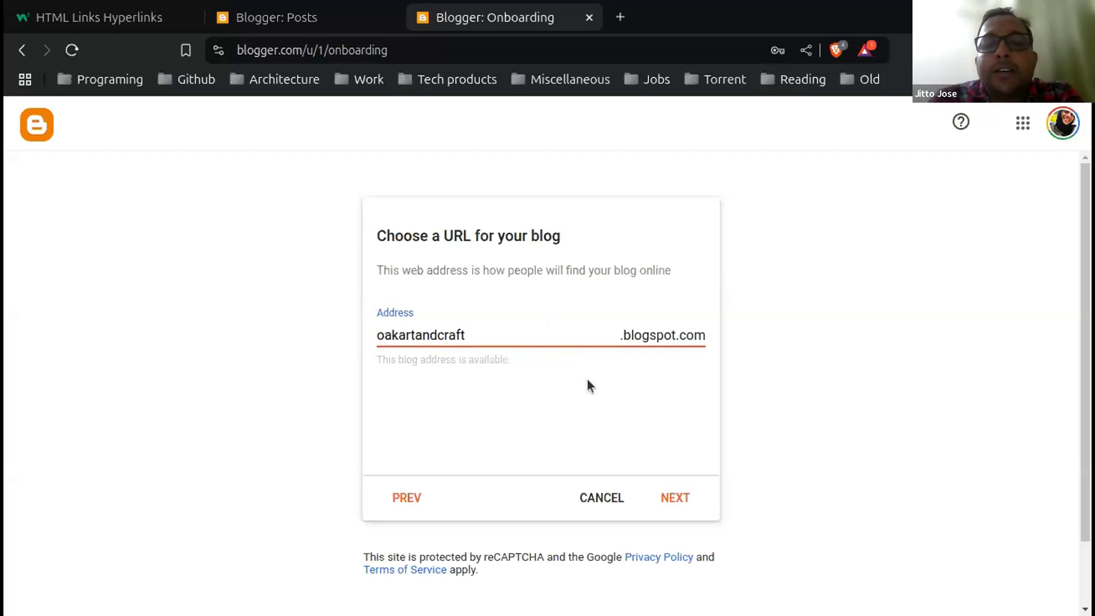
pyautogui.click(676, 501)
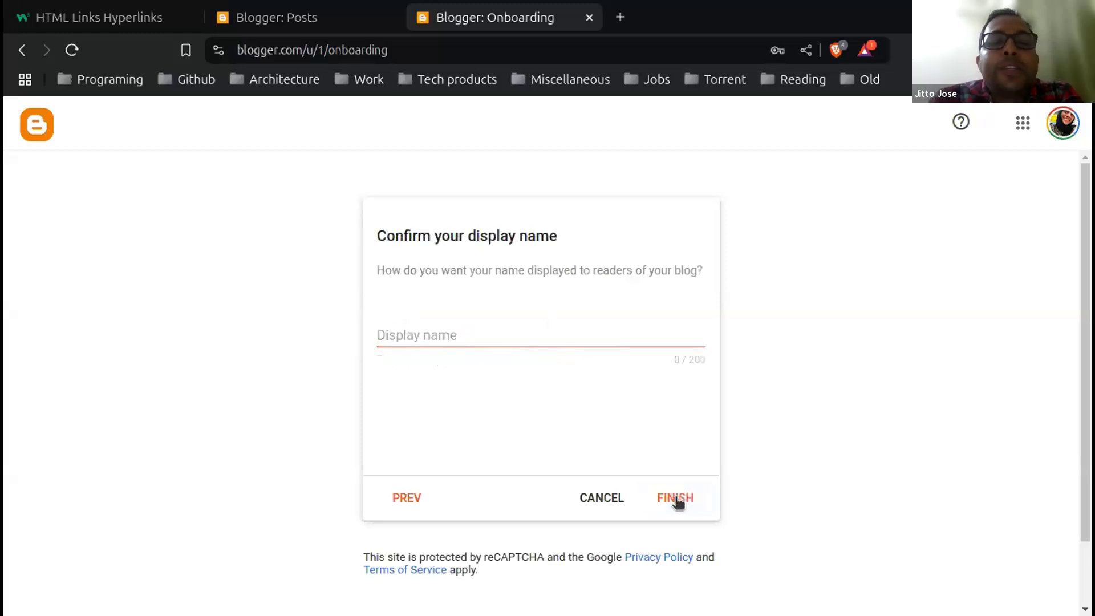
# Step: Enter the display name shown to readers and finish the blog setup
pyautogui.click(483, 338)
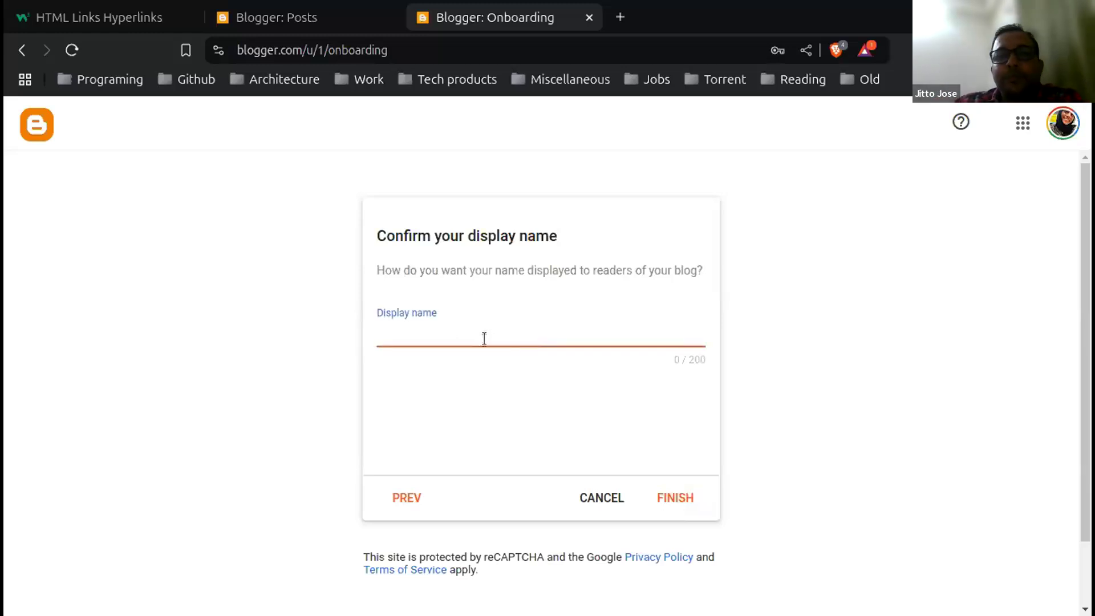
pyautogui.write('S')
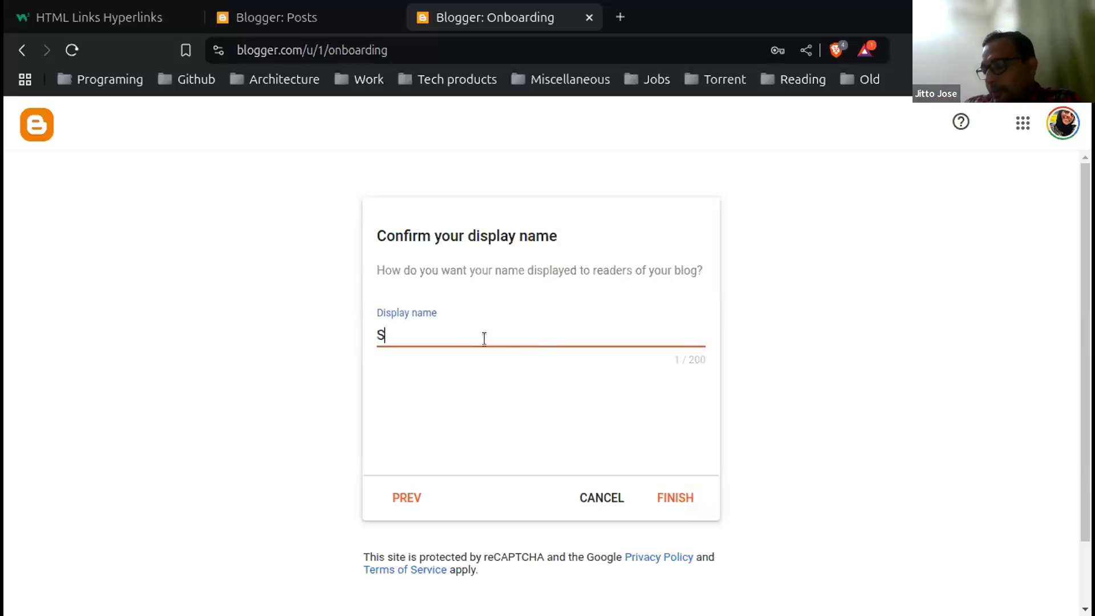
pyautogui.write('hahma')
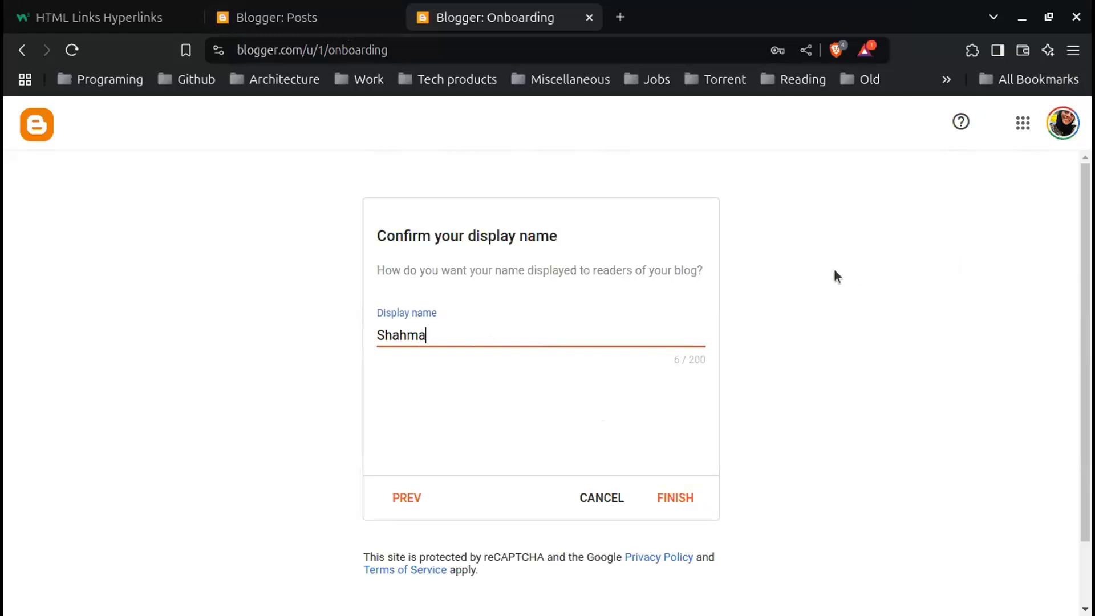
pyautogui.click(688, 501)
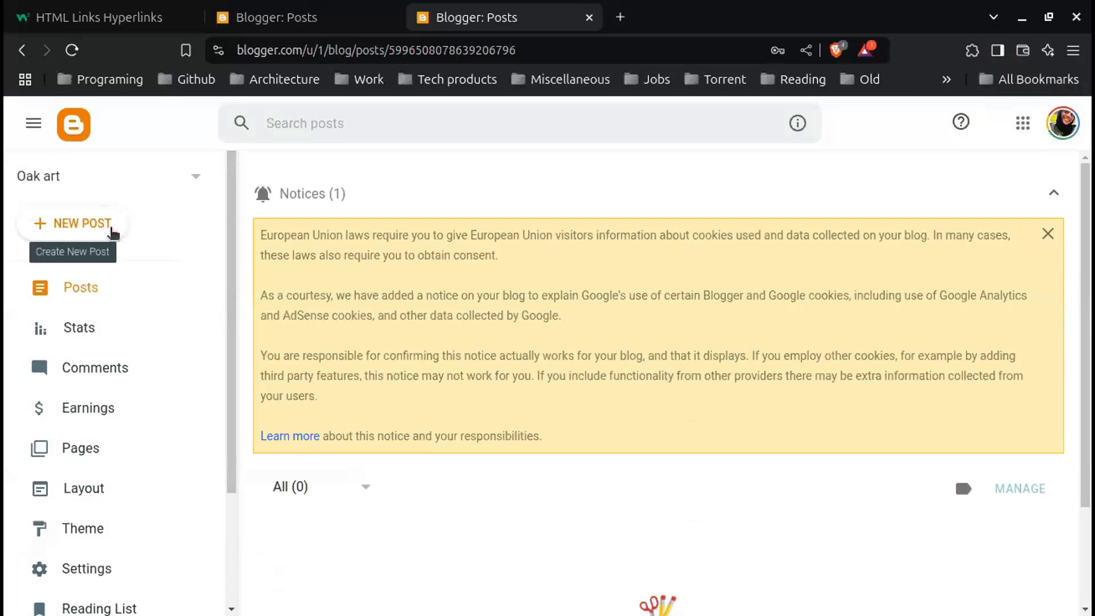
# Step: Create a new post titled 'Welcome to oak and craft' with an empty body, then open a blank tab
pyautogui.click(110, 227)
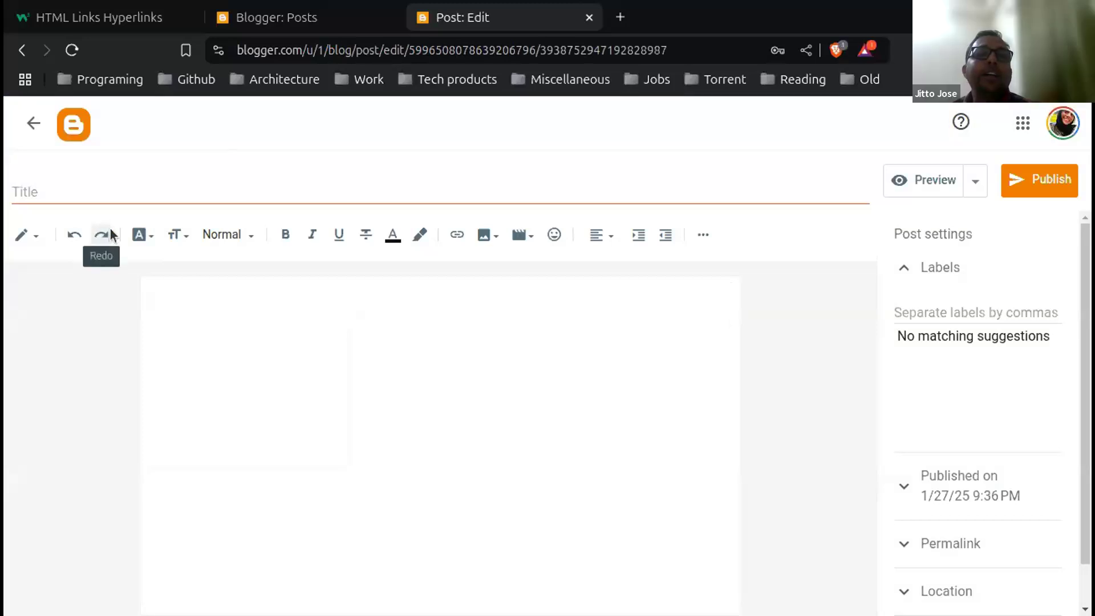
pyautogui.click(65, 192)
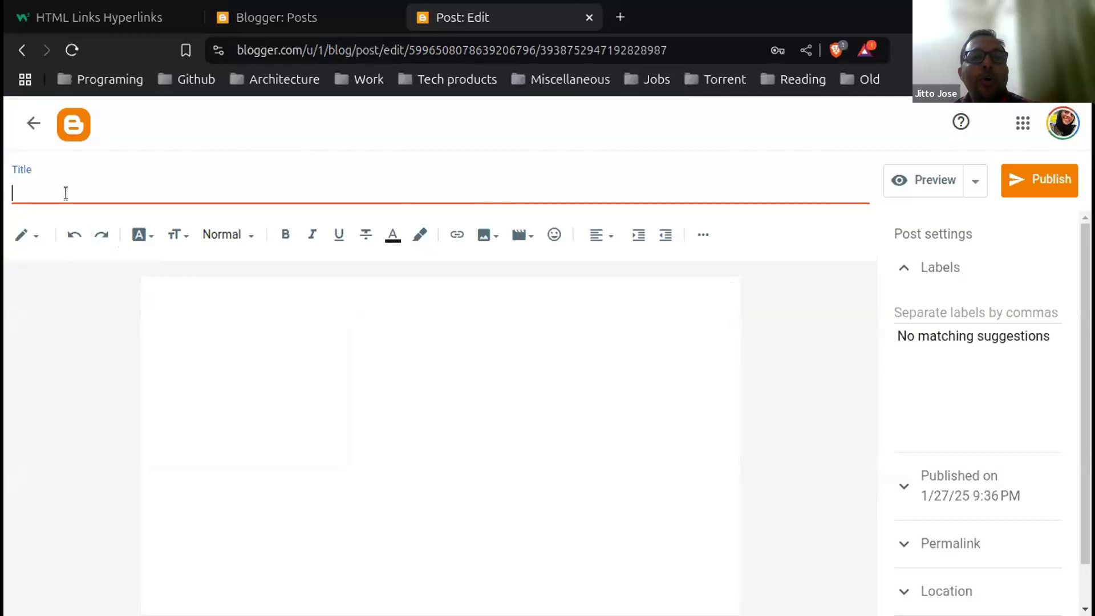
pyautogui.write('W')
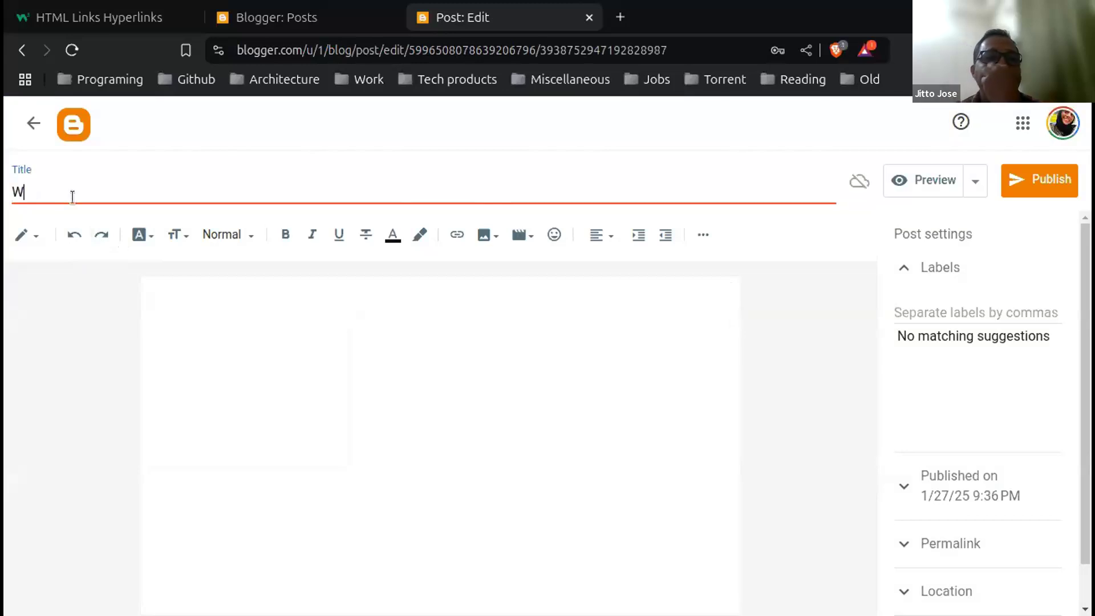
pyautogui.write('elcome')
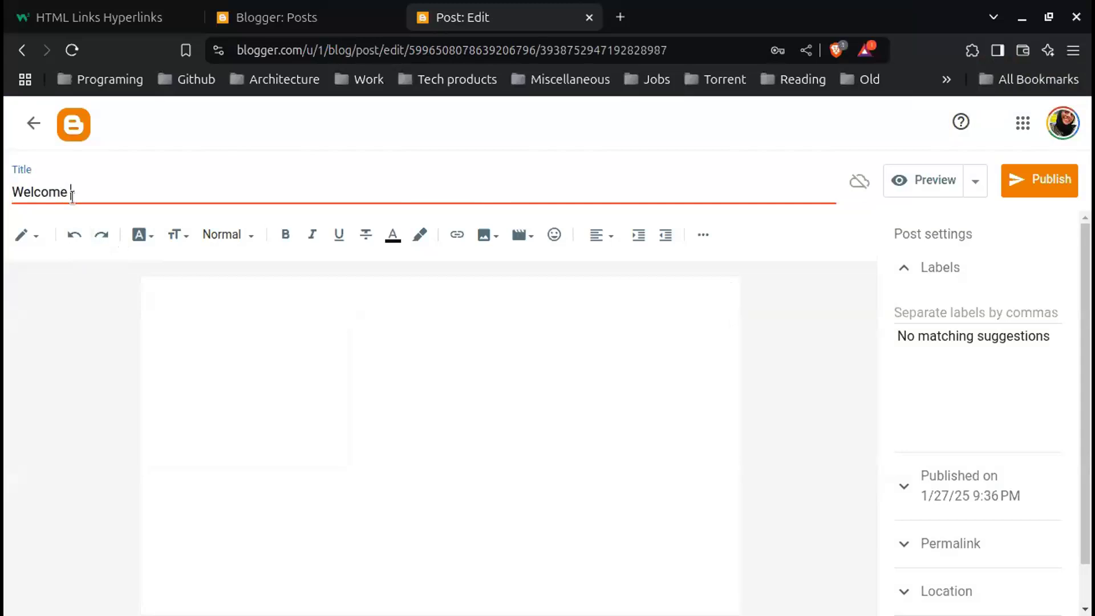
pyautogui.write(' to oak and craft')
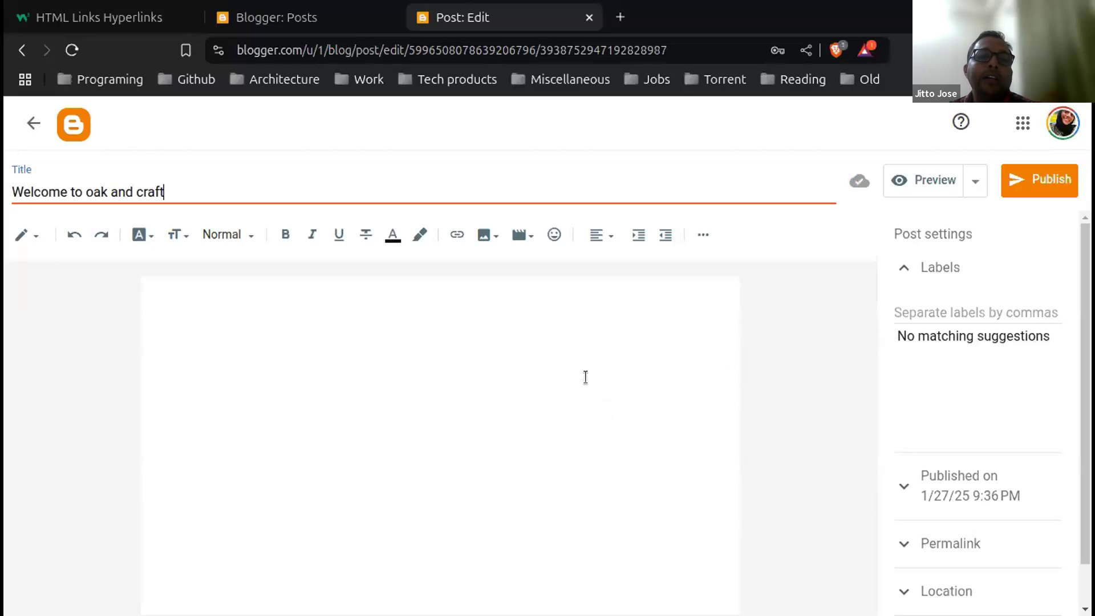
pyautogui.click(567, 398)
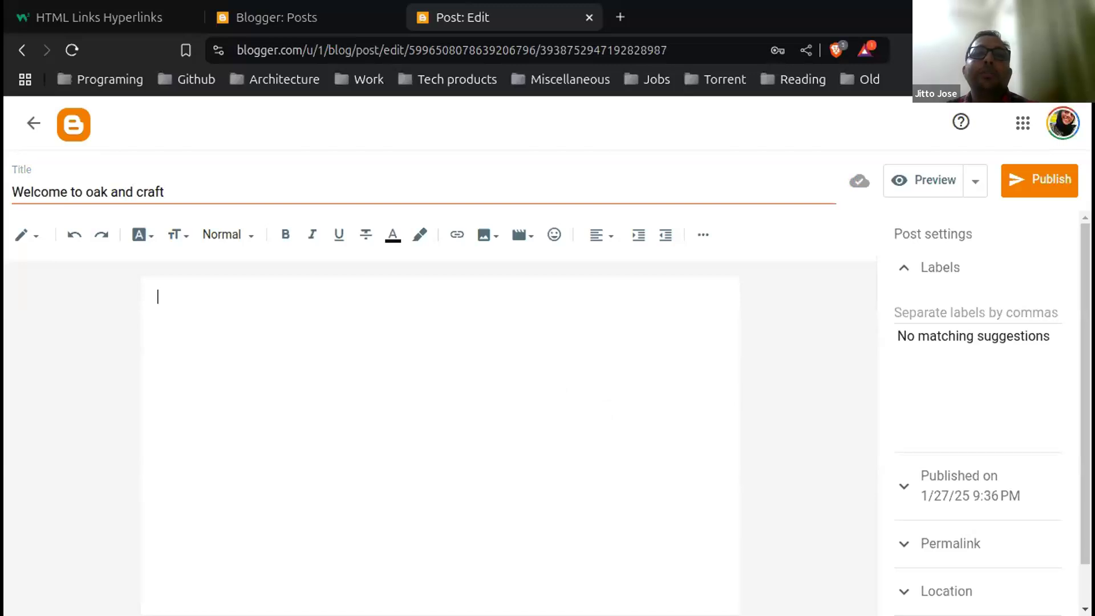
pyautogui.click(386, 395)
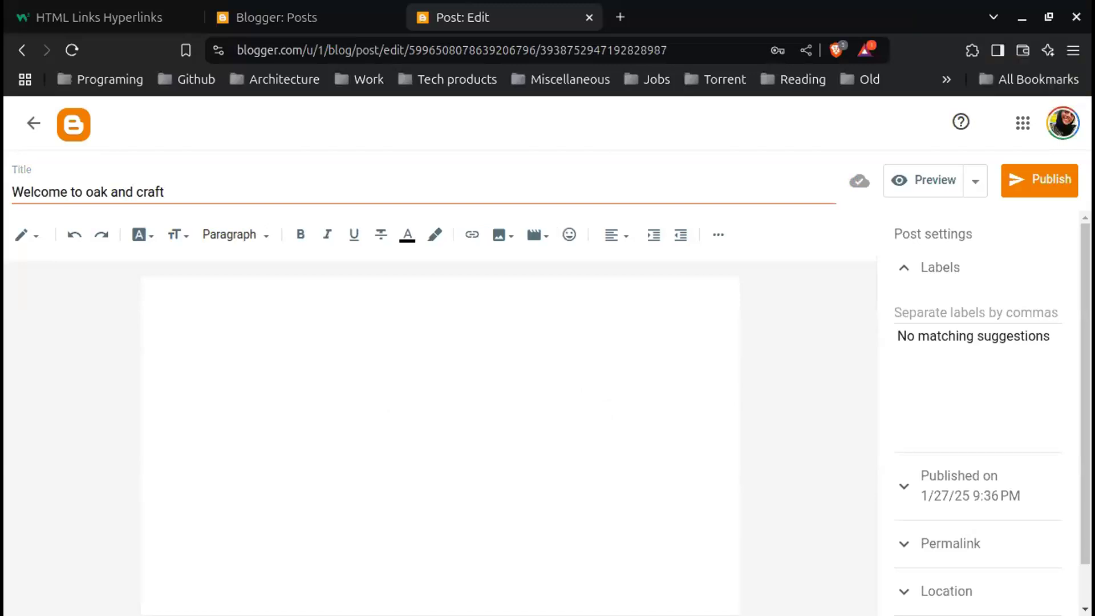
pyautogui.click(627, 27)
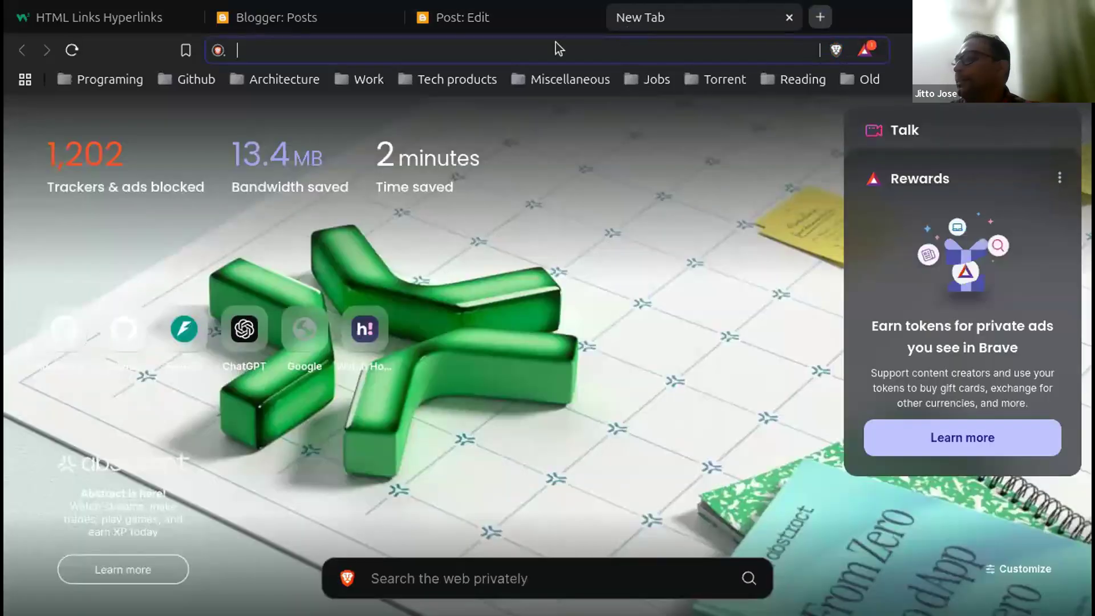
# Step: Search for 'chatgpt login', pass the Cloudflare check and launch ChatGPT's chat page
pyautogui.click(363, 53)
pyautogui.write('ch')
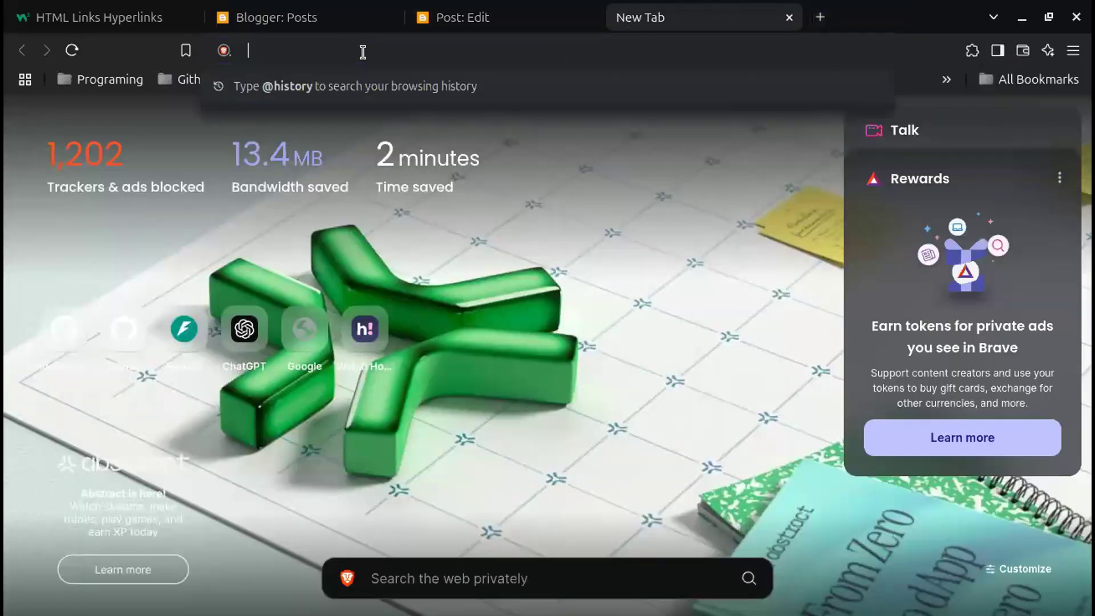
pyautogui.write('at')
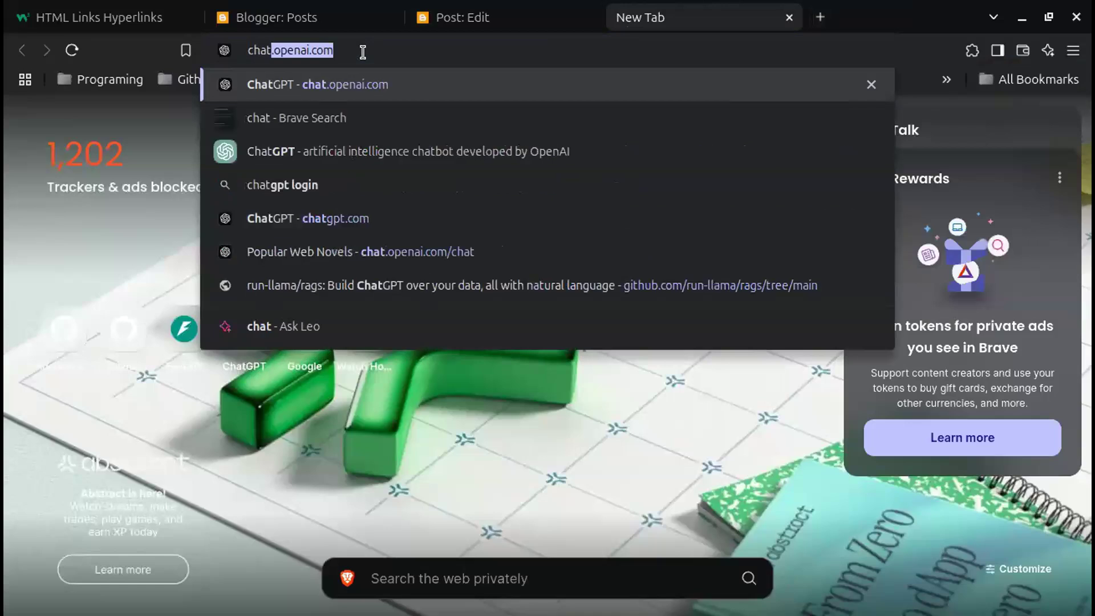
pyautogui.click(341, 183)
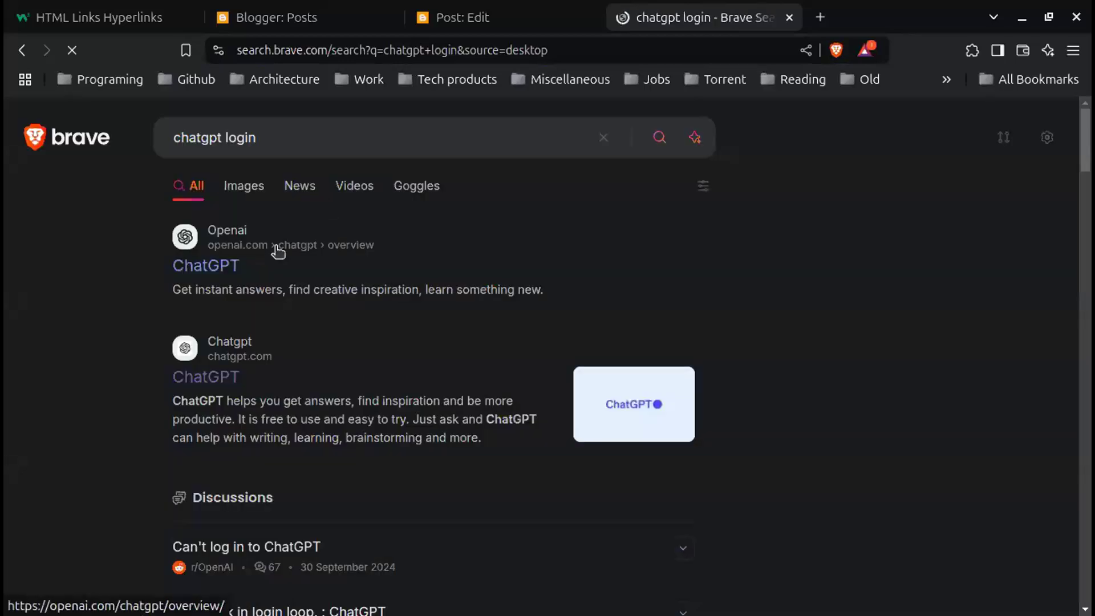
pyautogui.click(218, 268)
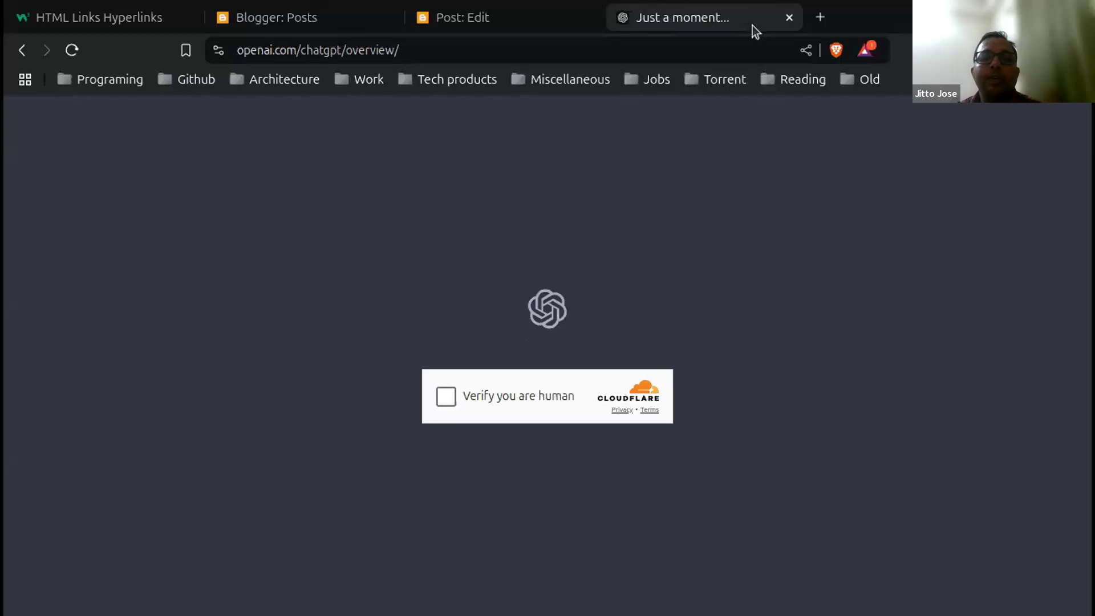
pyautogui.click(446, 399)
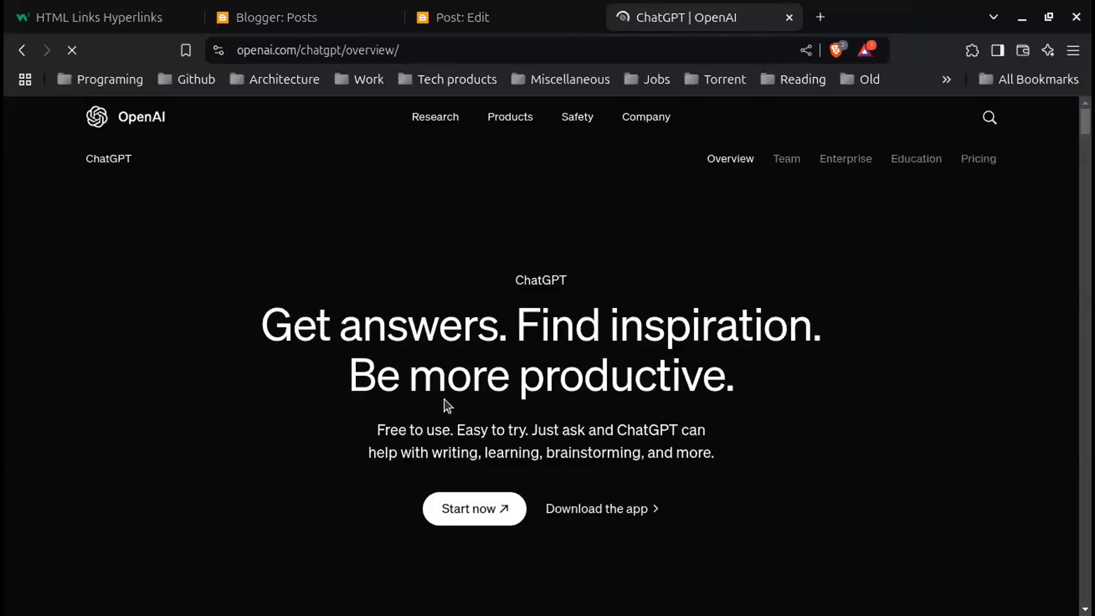
pyautogui.click(481, 506)
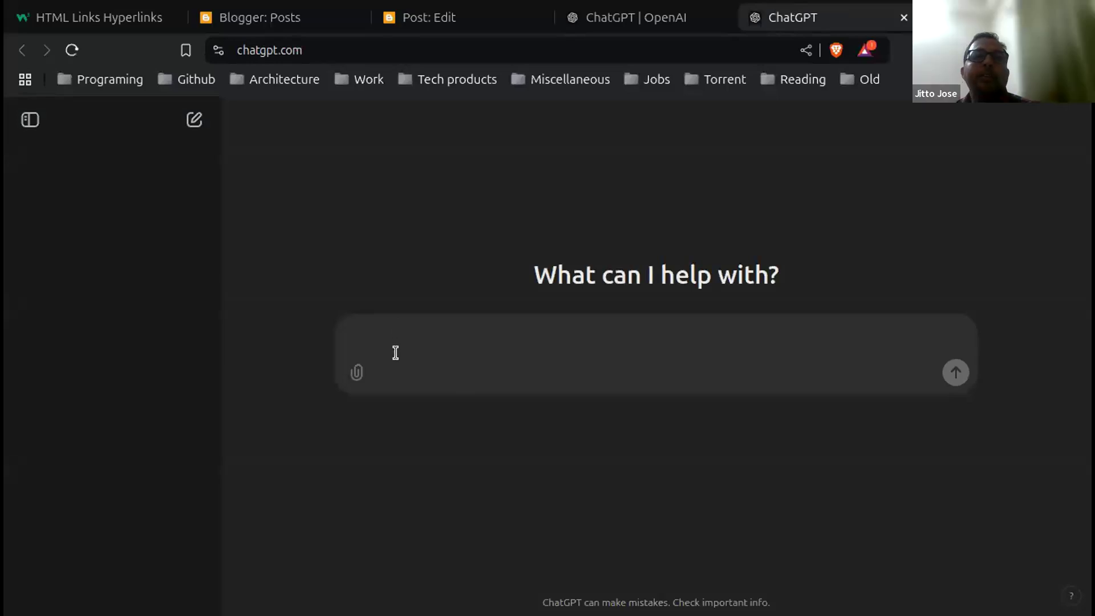
# Step: Draft a prompt requesting welcome paragraphs for Oak, established 2021, offering crafting, hampers and gifts
pyautogui.write('i')
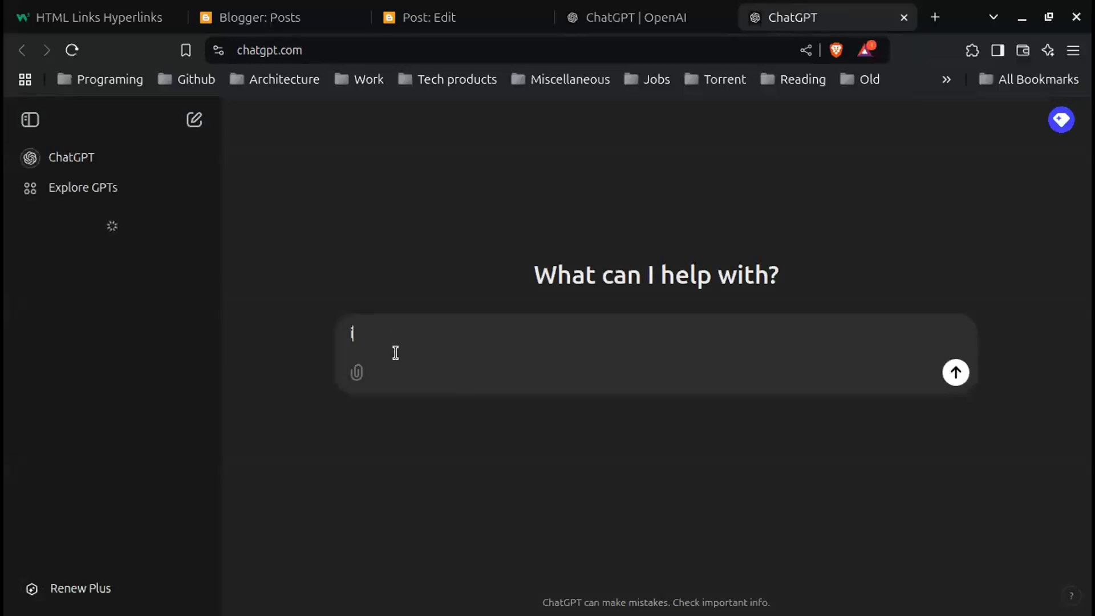
pyautogui.write(' need')
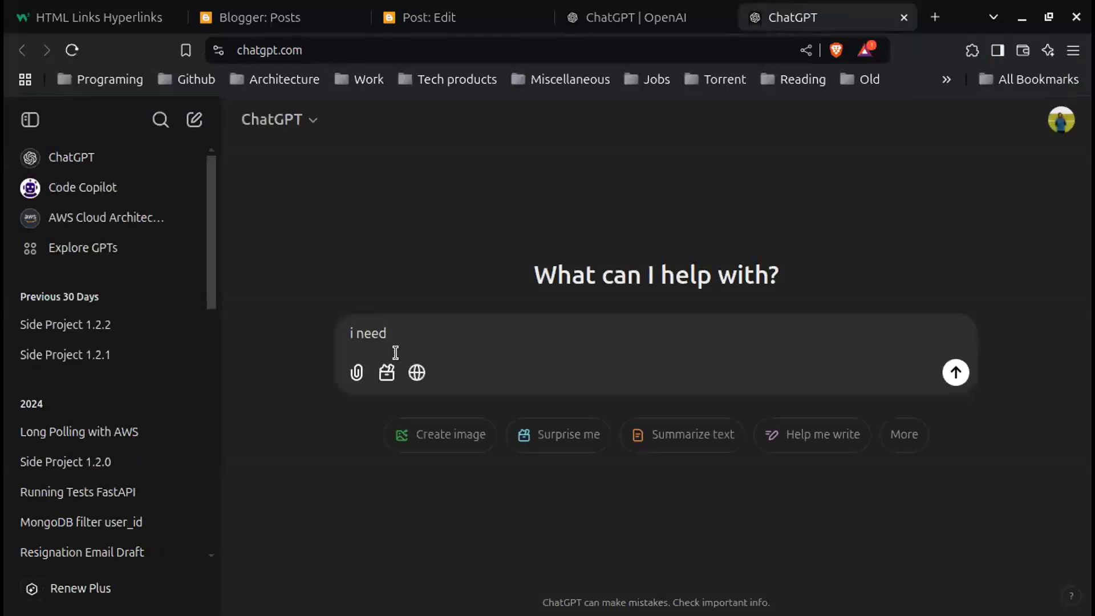
pyautogui.write('short welcom')
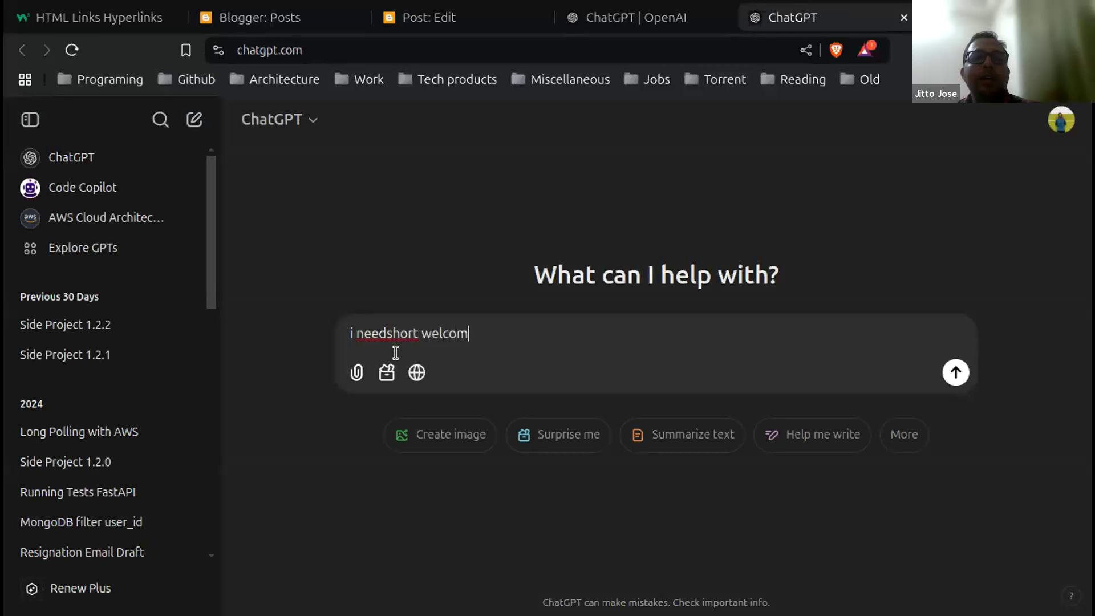
pyautogui.write('e p')
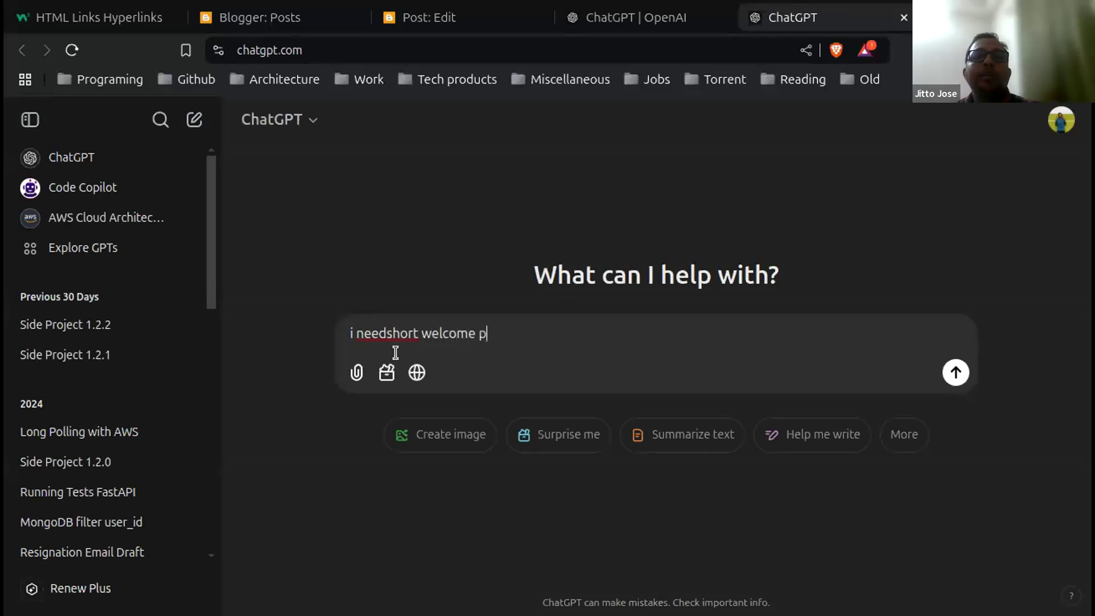
pyautogui.write('aragrap')
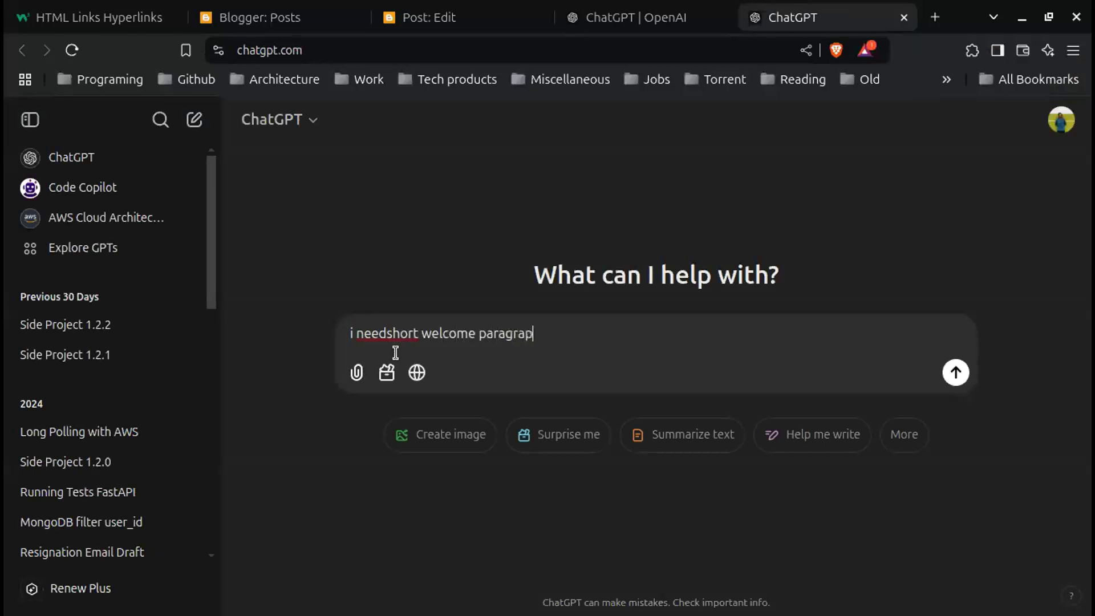
pyautogui.write('hs for m')
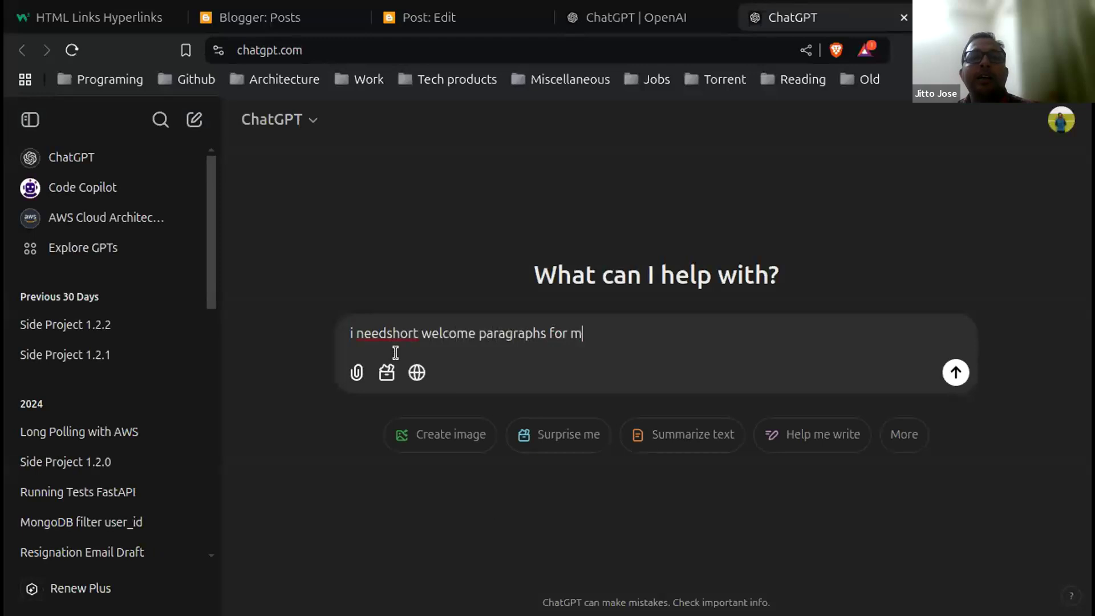
pyautogui.write('y company a')
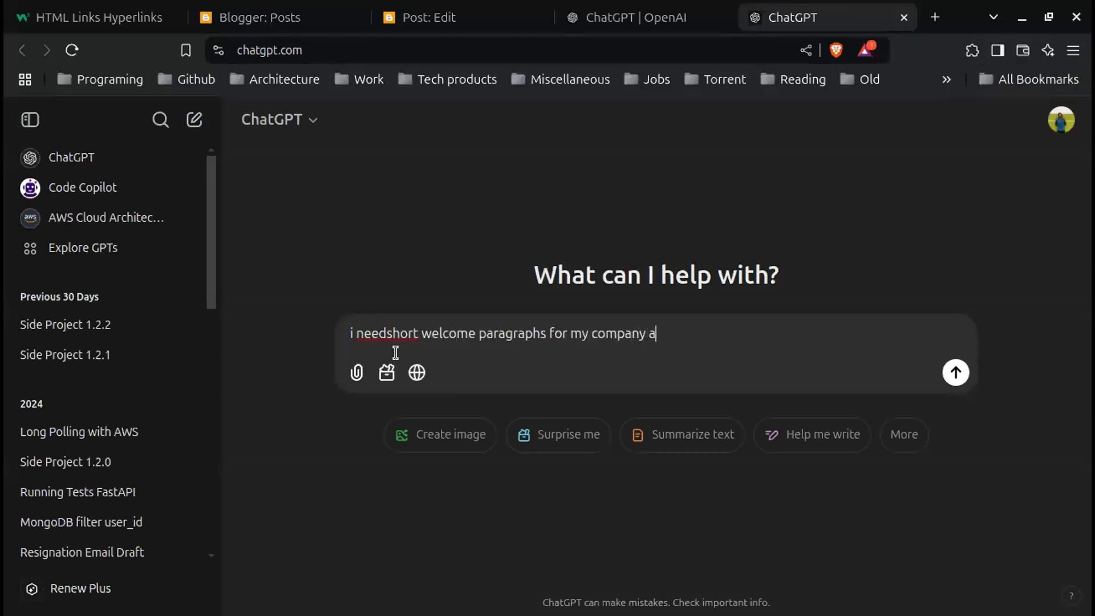
pyautogui.write('rt and craft')
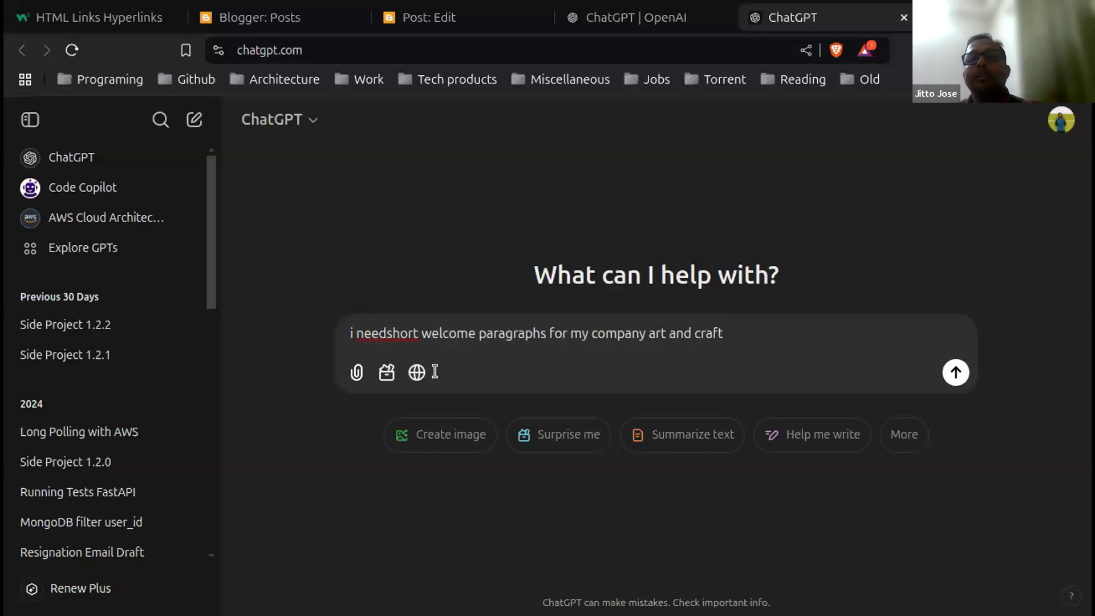
pyautogui.write('. my compan')
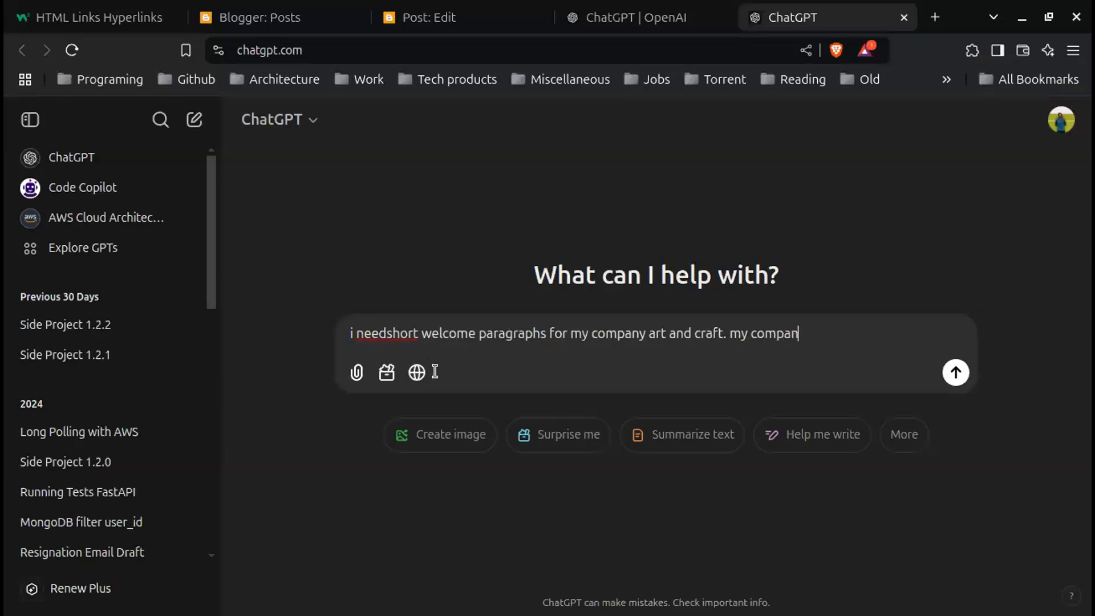
pyautogui.write('y name i')
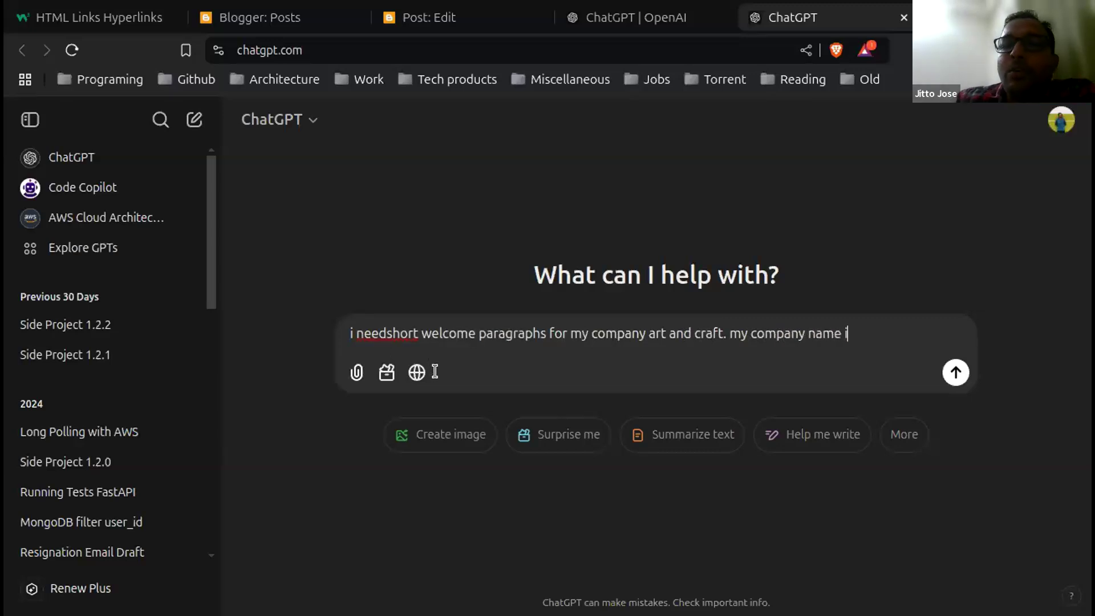
pyautogui.write('s oak')
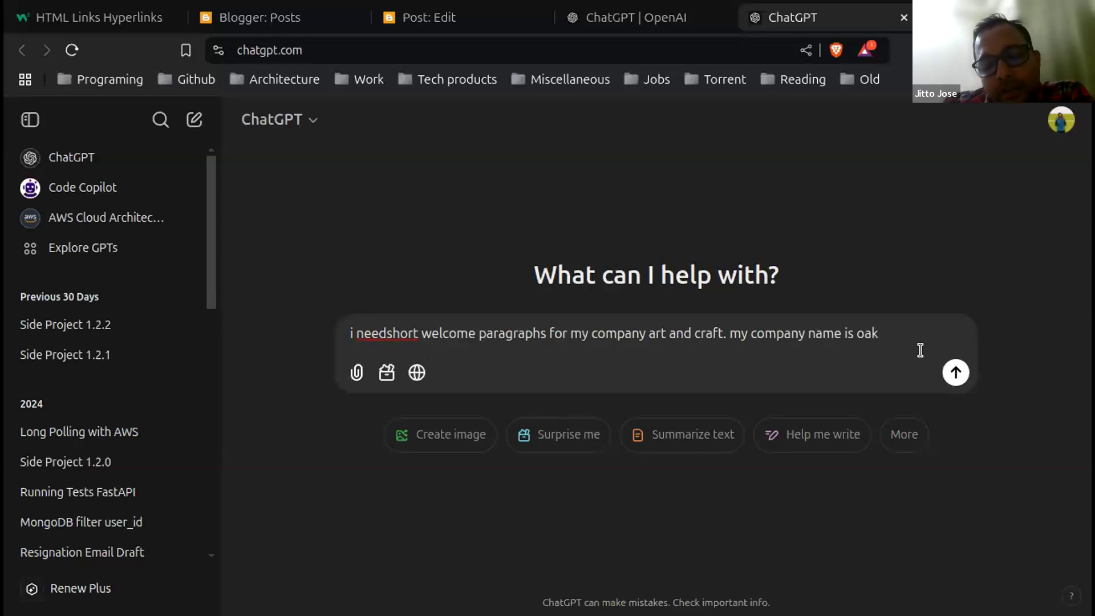
pyautogui.write(', 2')
pyautogui.press('BackSpace')
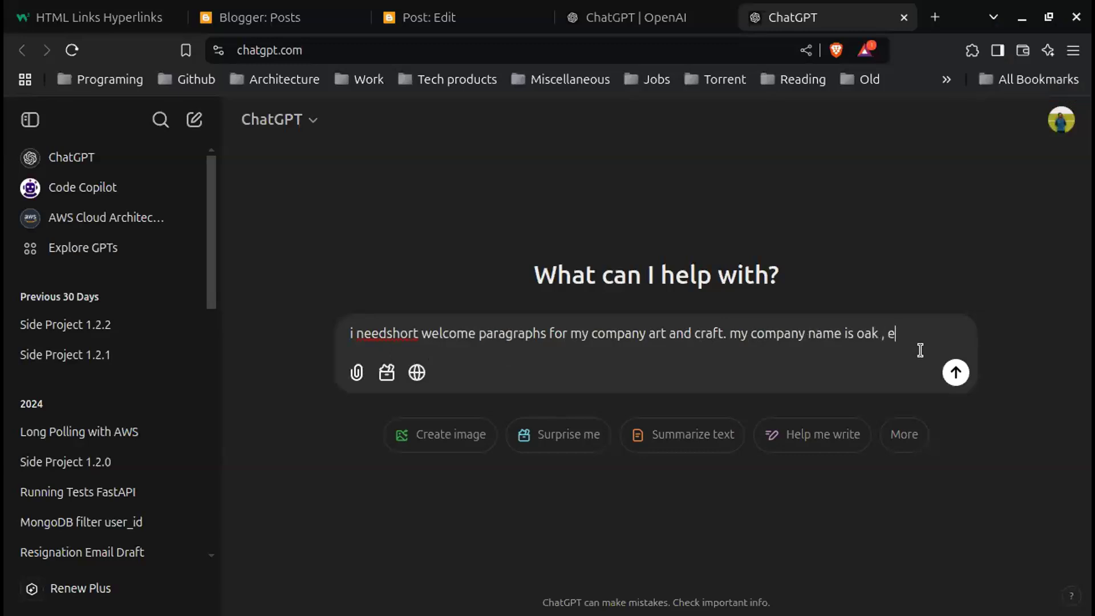
pyautogui.write('established in ')
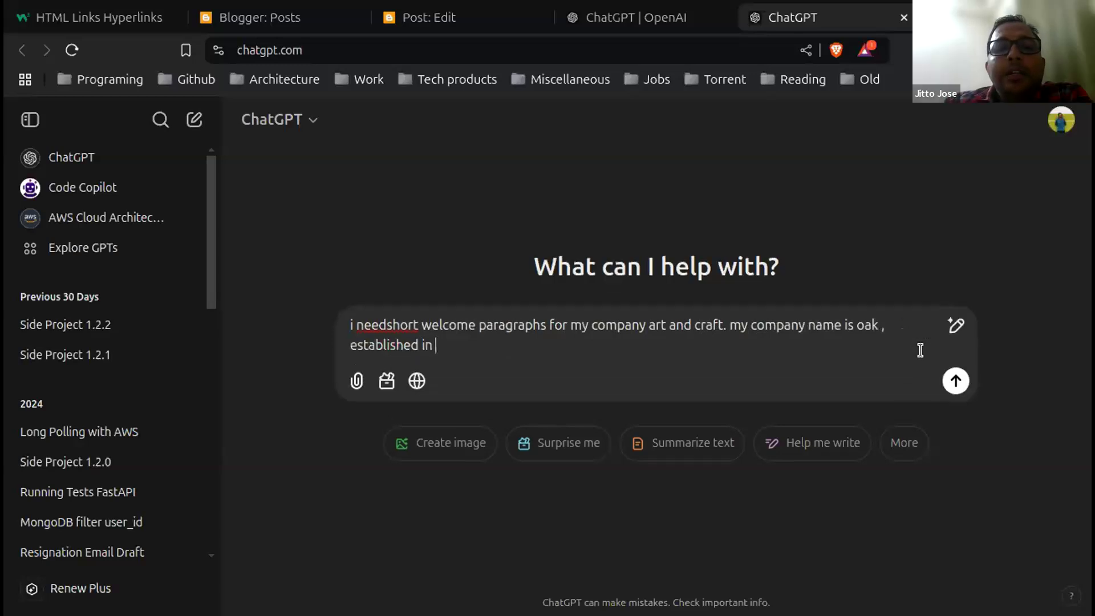
pyautogui.write('2021')
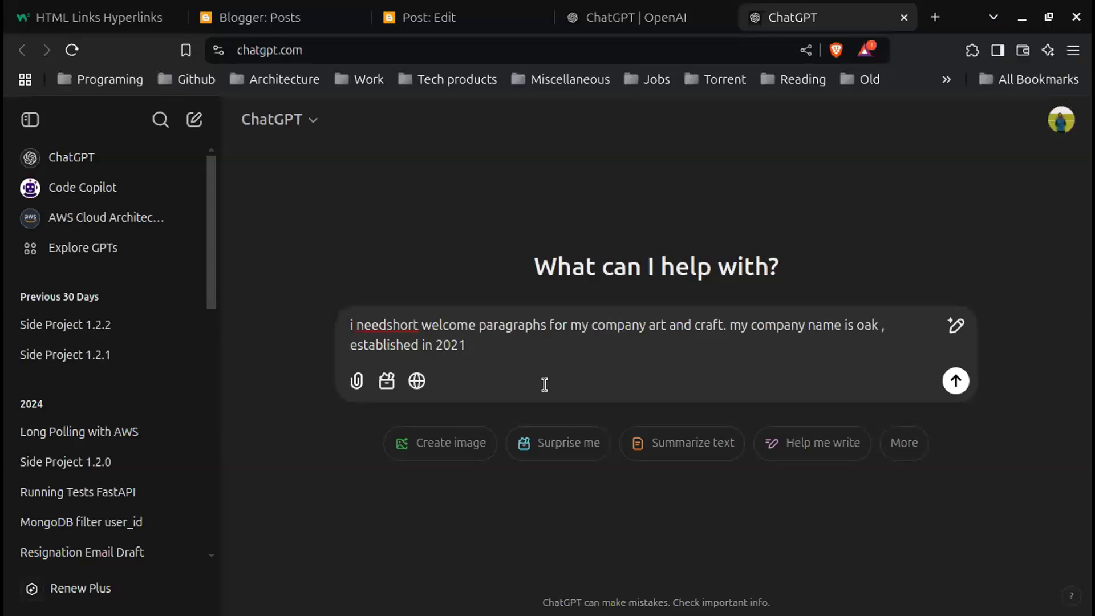
pyautogui.write('my feat')
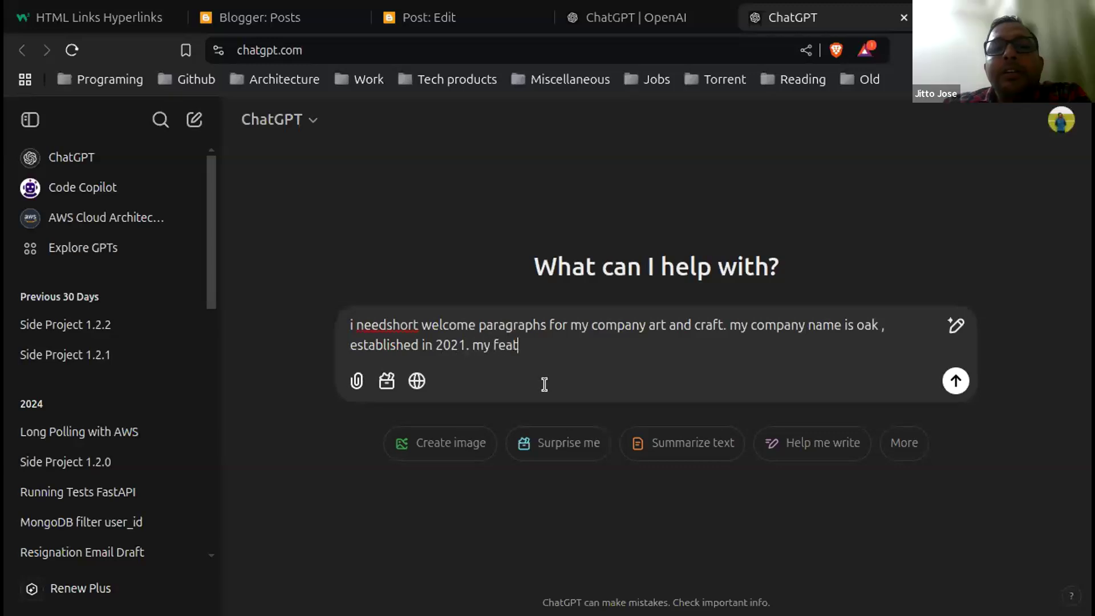
pyautogui.write('ures are cr')
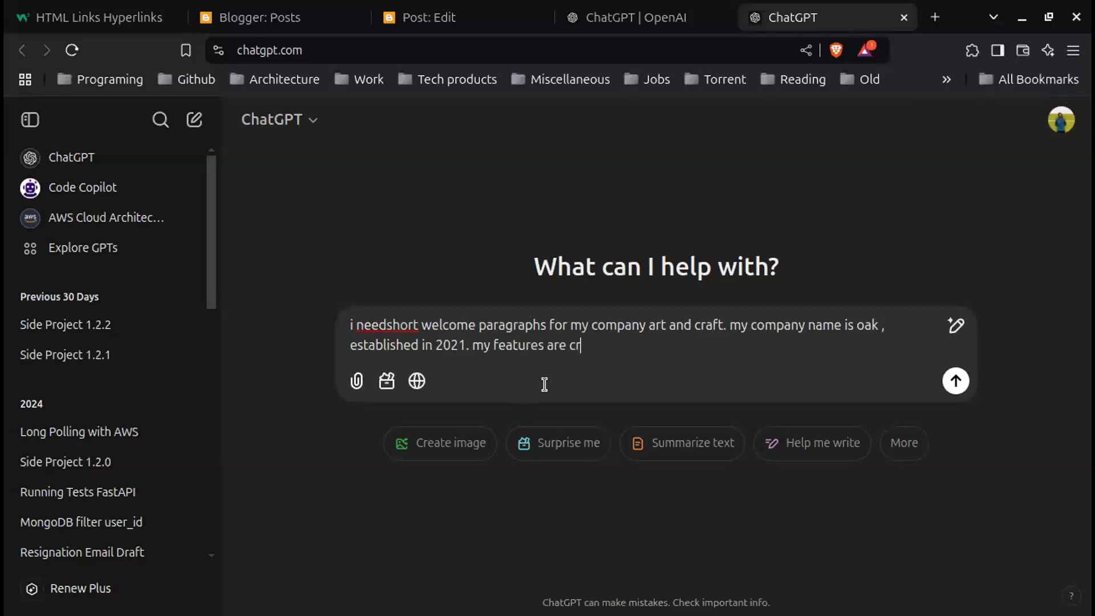
pyautogui.write('aftin')
pyautogui.write('h')
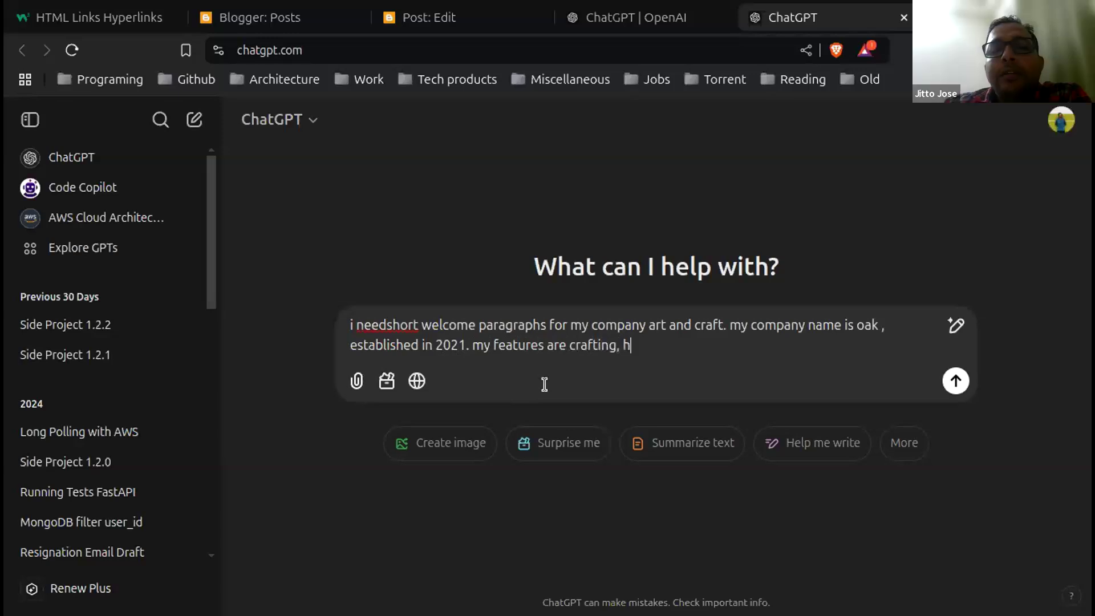
pyautogui.write('amper ')
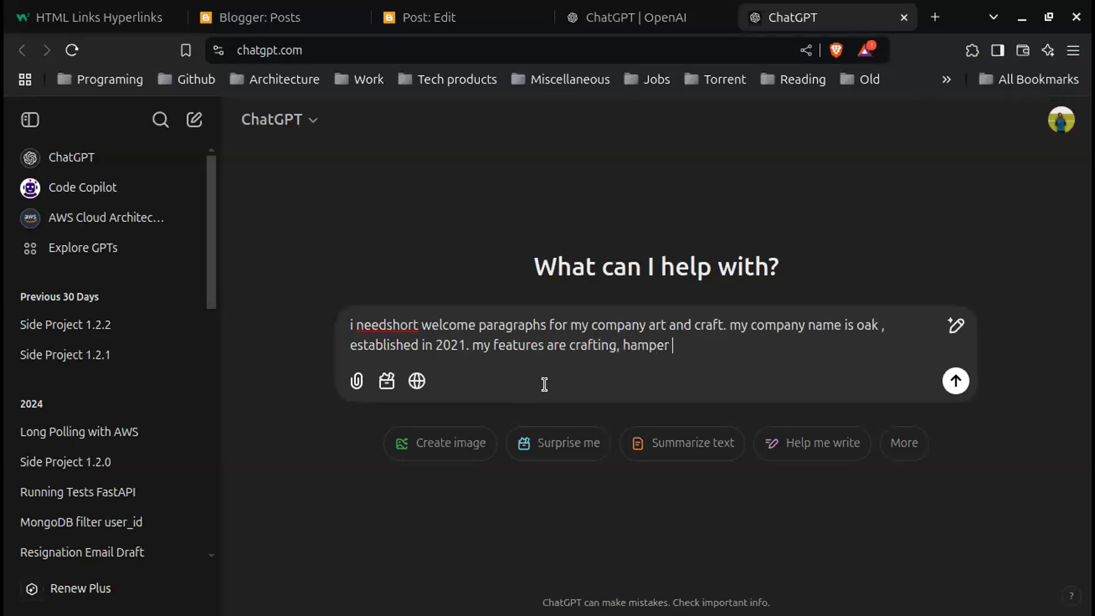
pyautogui.write('making, gifts etc')
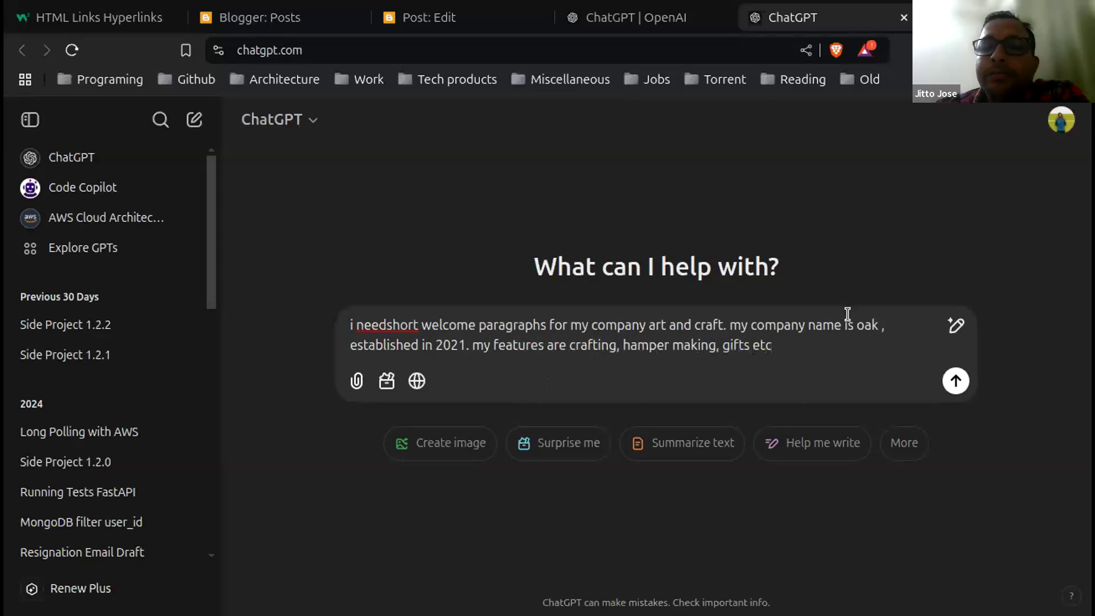
# Step: Send the request, select the reply's first welcome paragraph, and return to the Blogger editor
pyautogui.click(955, 381)
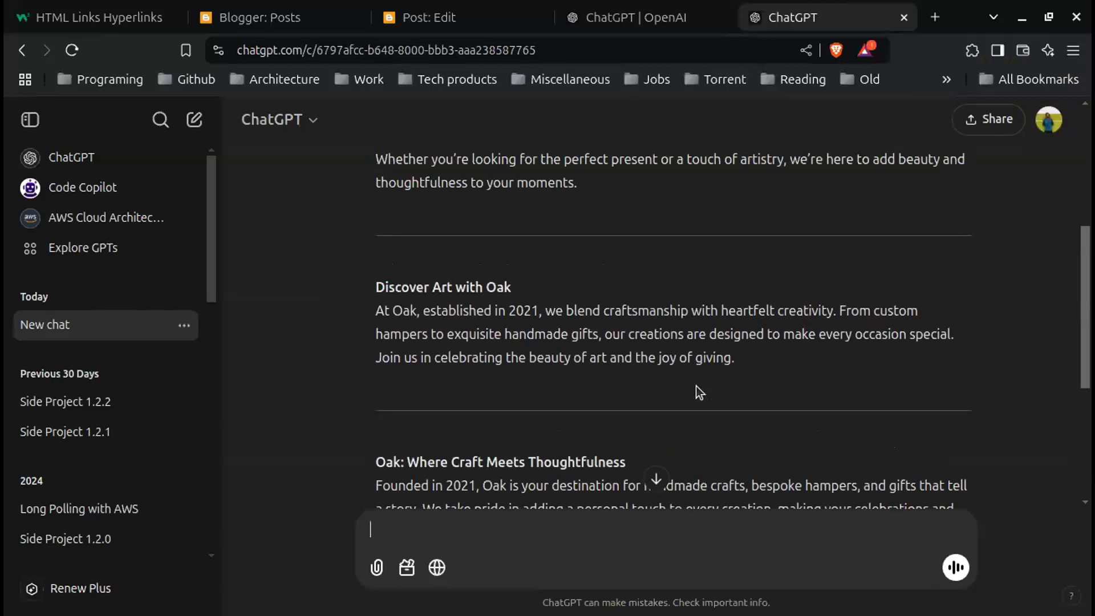
pyautogui.scroll(2, 696, 388)
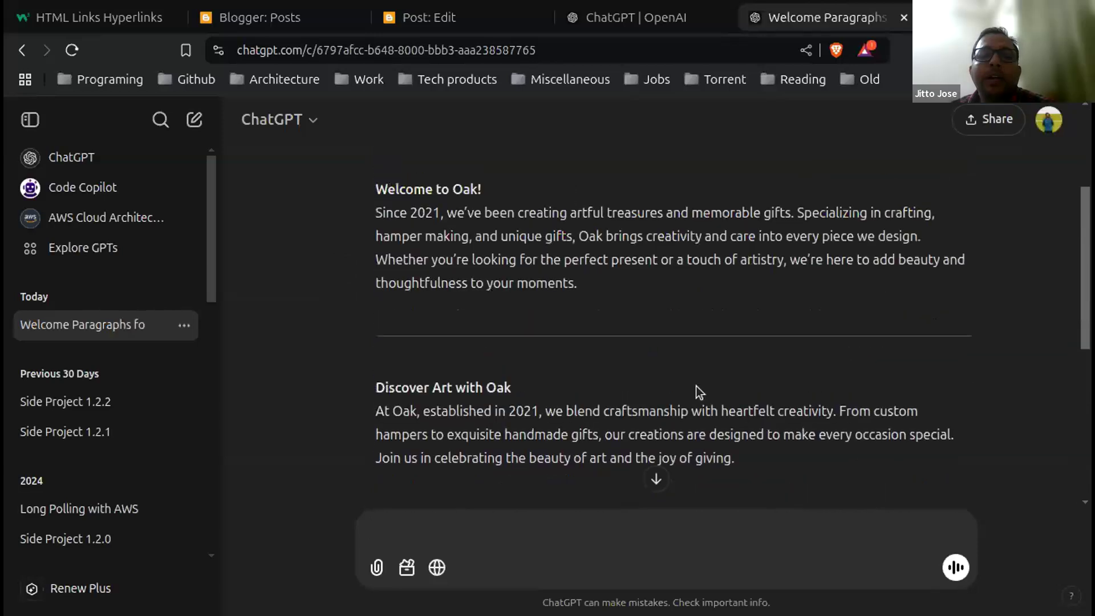
pyautogui.scroll(2, 696, 388)
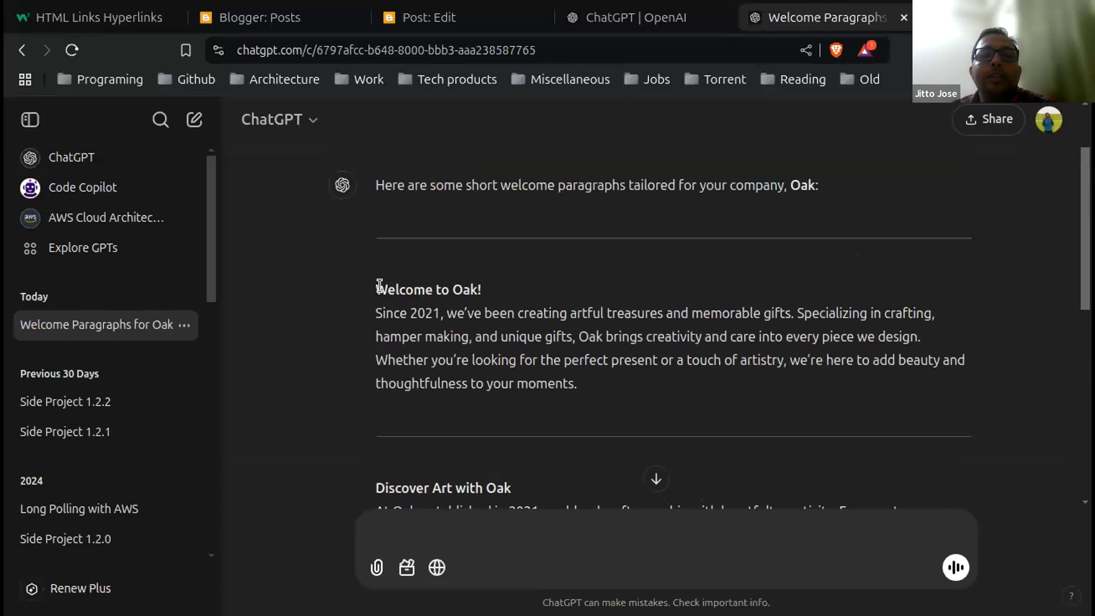
pyautogui.moveTo(380, 312); pyautogui.dragTo(576, 399)
pyautogui.hotkey('ctrl', 'c')
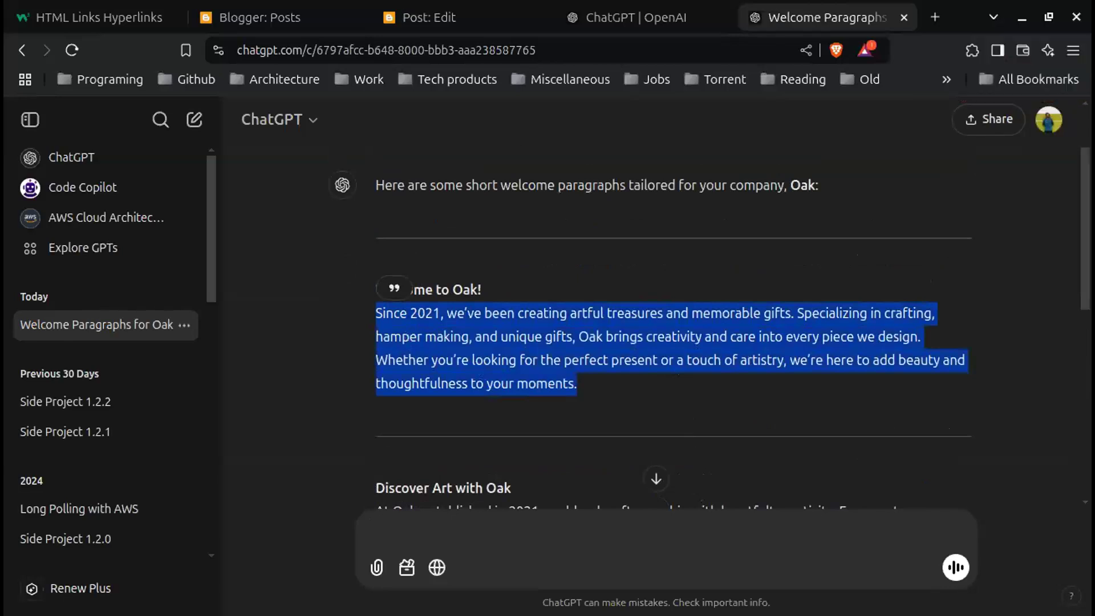
pyautogui.click(453, 19)
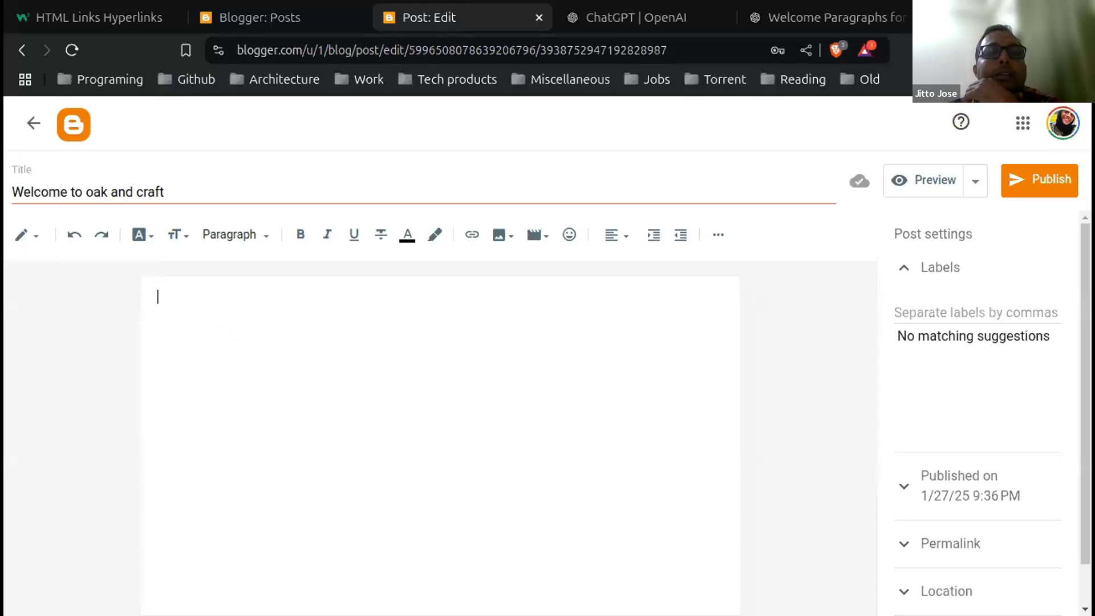
# Step: Paste the welcome paragraph into the post body and make 'Oak' bold and underlined
pyautogui.hotkey('ctrl', 'v')
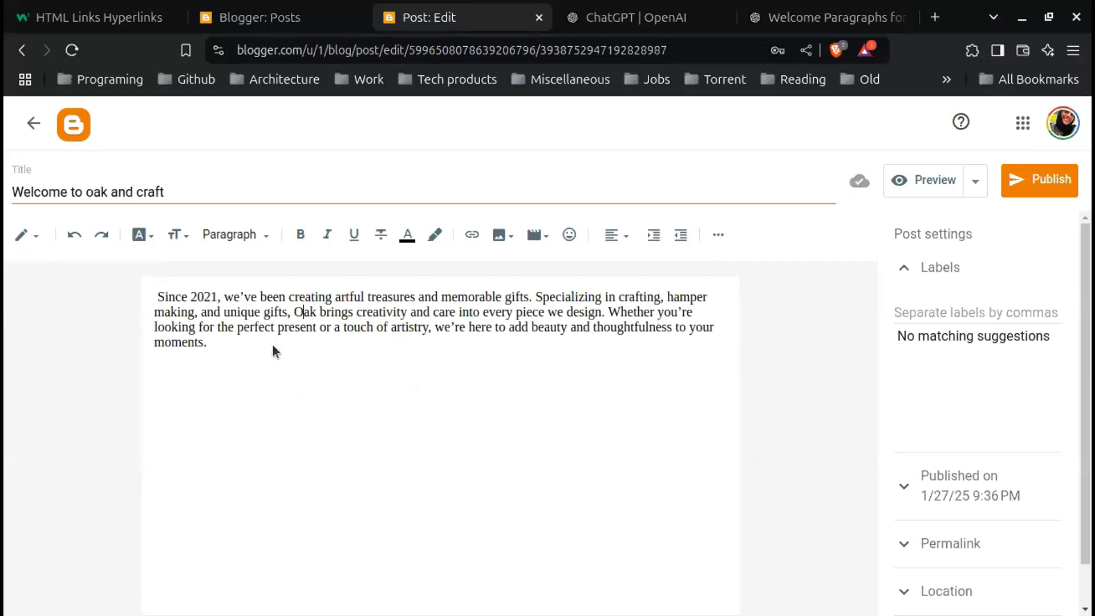
pyautogui.moveTo(294, 312); pyautogui.dragTo(317, 312)
pyautogui.click(301, 237)
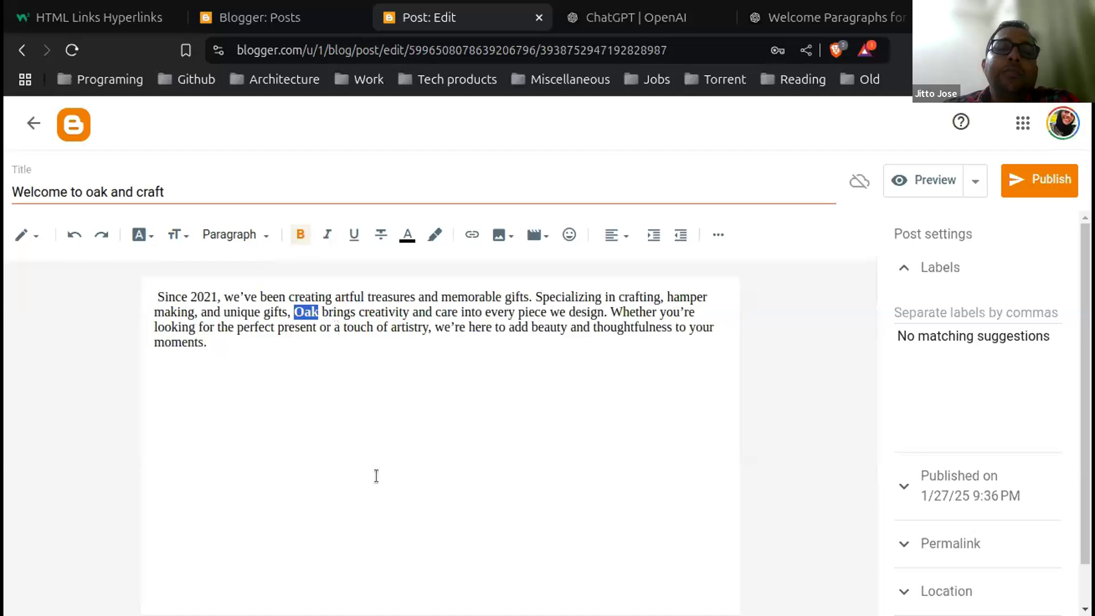
pyautogui.click(355, 234)
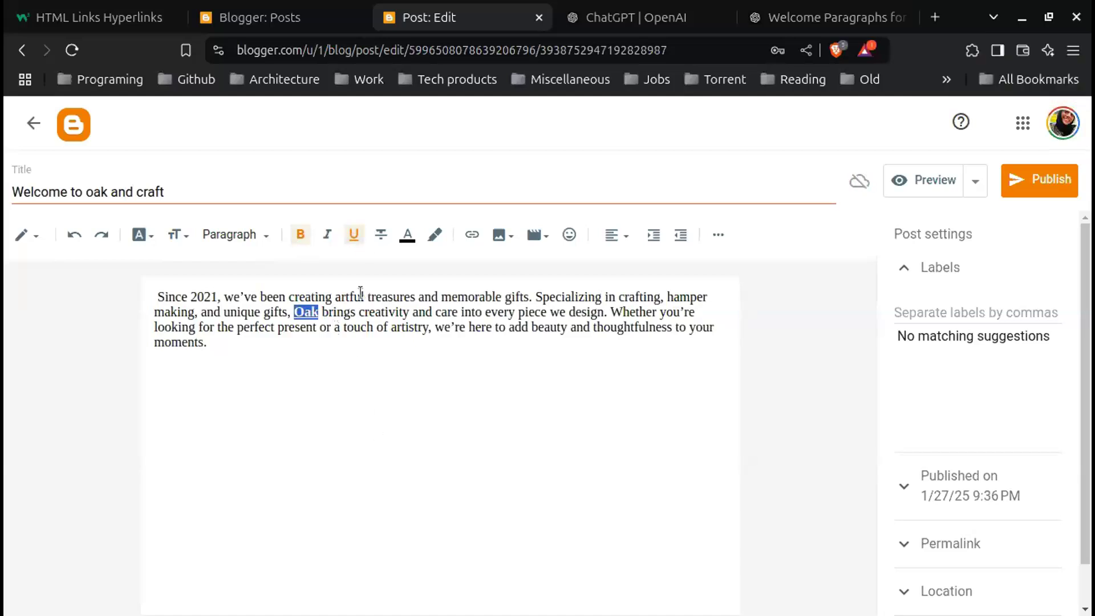
pyautogui.click(369, 368)
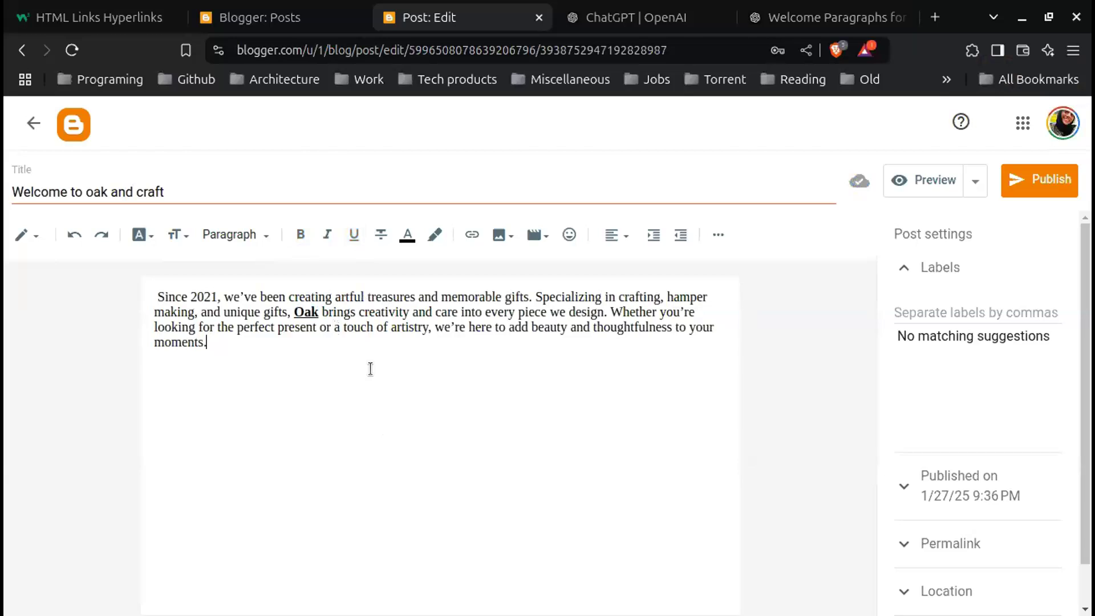
pyautogui.click(24, 235)
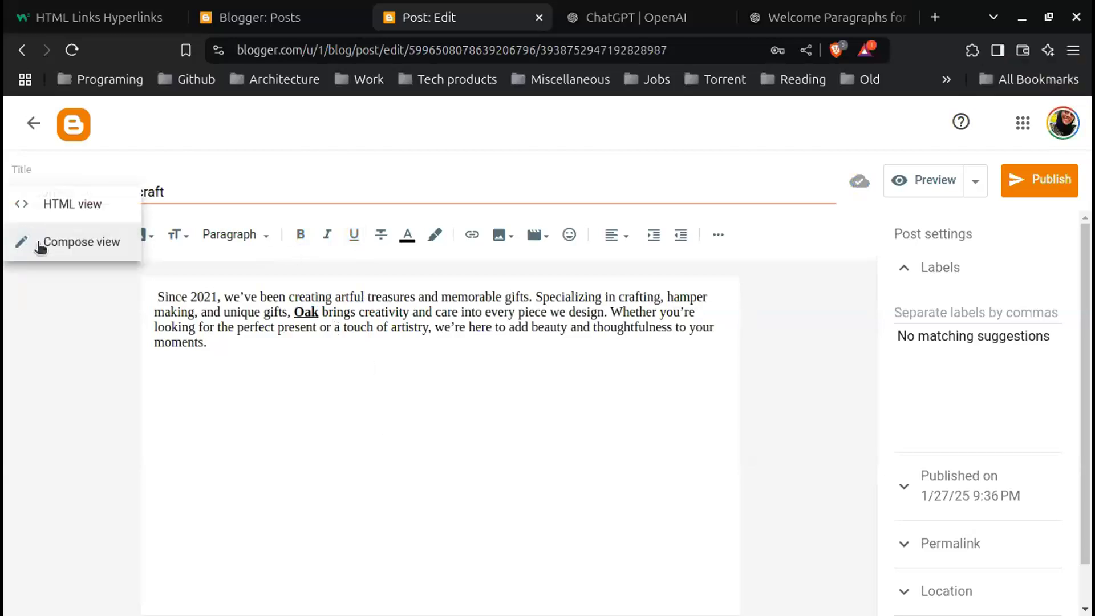
pyautogui.click(109, 218)
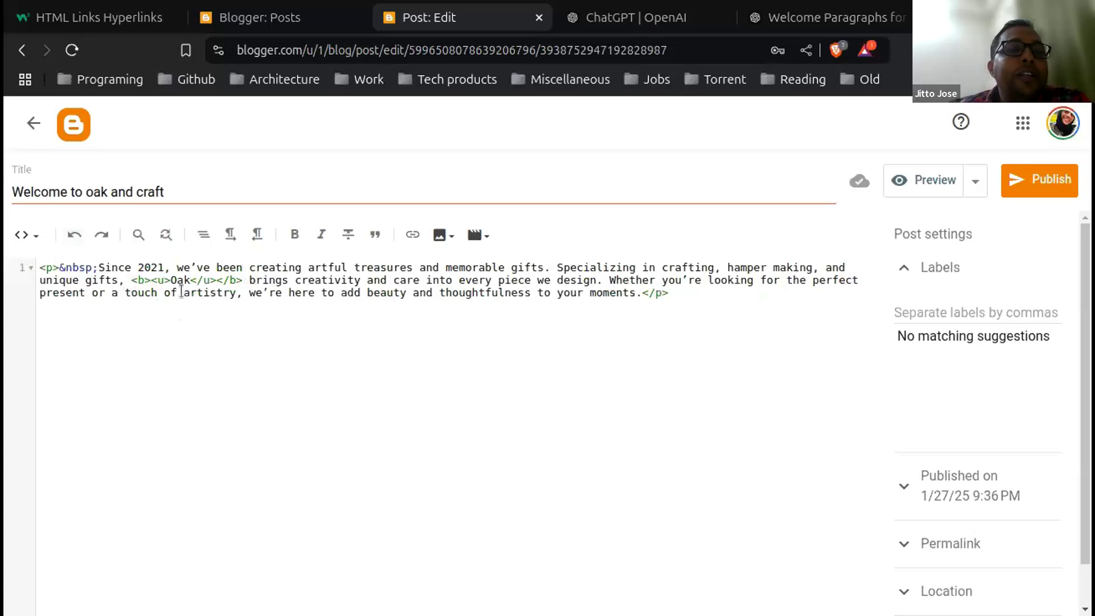
pyautogui.click(37, 239)
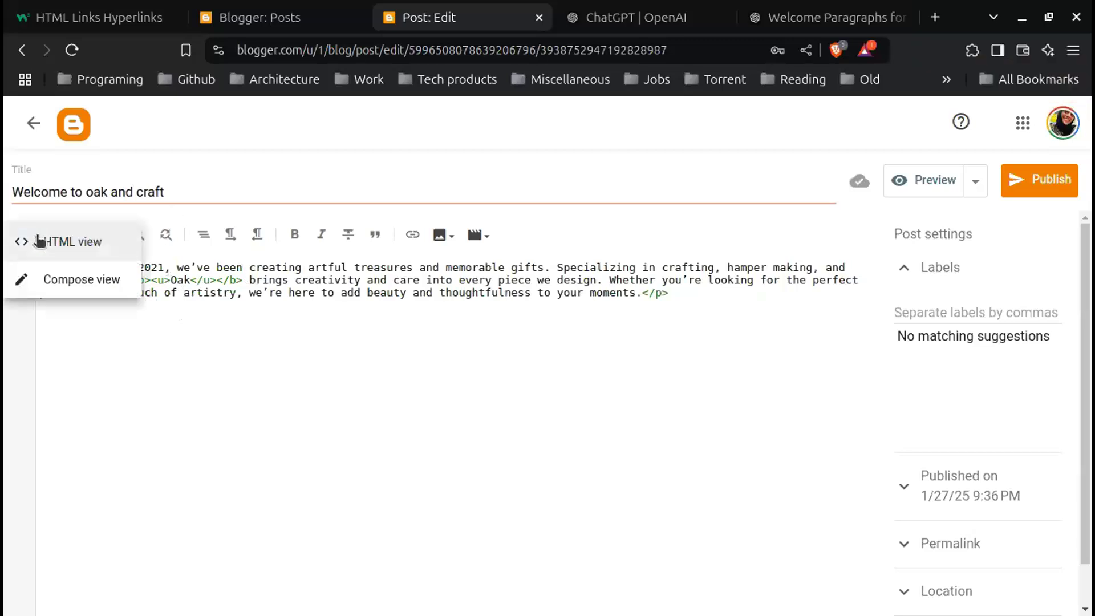
pyautogui.click(96, 287)
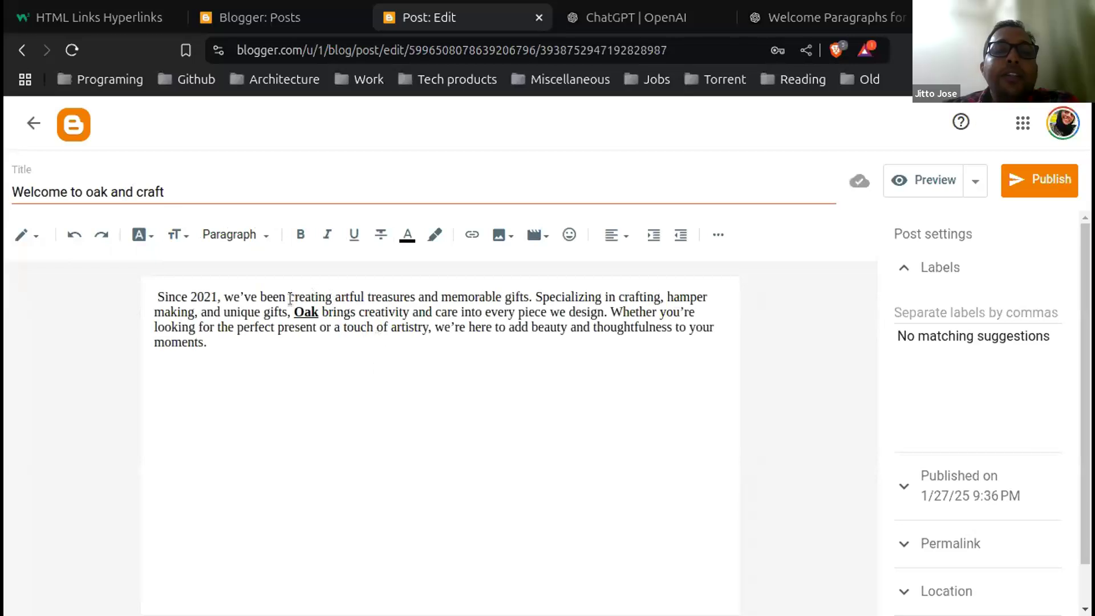
# Step: Select the word 'crafting' in the paragraph and apply the plum text colour
pyautogui.moveTo(289, 297); pyautogui.dragTo(304, 298)
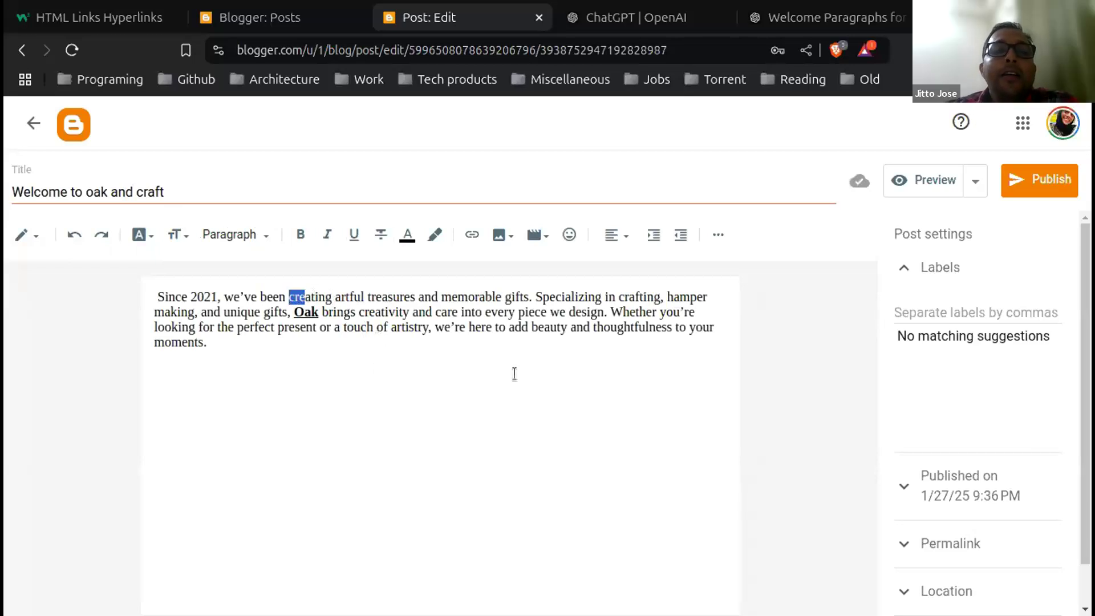
pyautogui.click(514, 374)
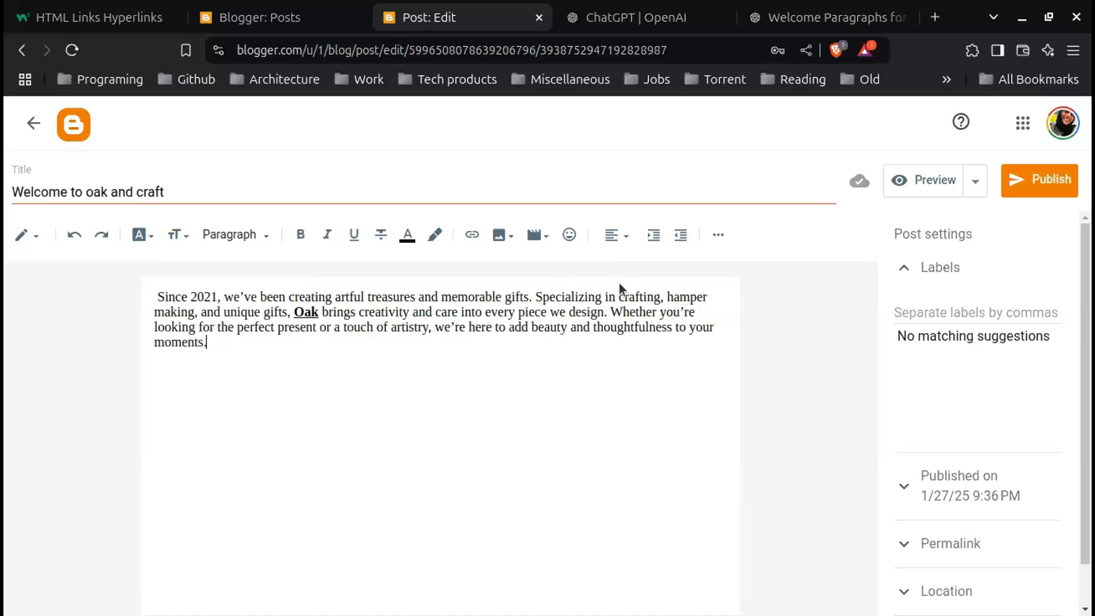
pyautogui.moveTo(618, 299); pyautogui.dragTo(662, 293)
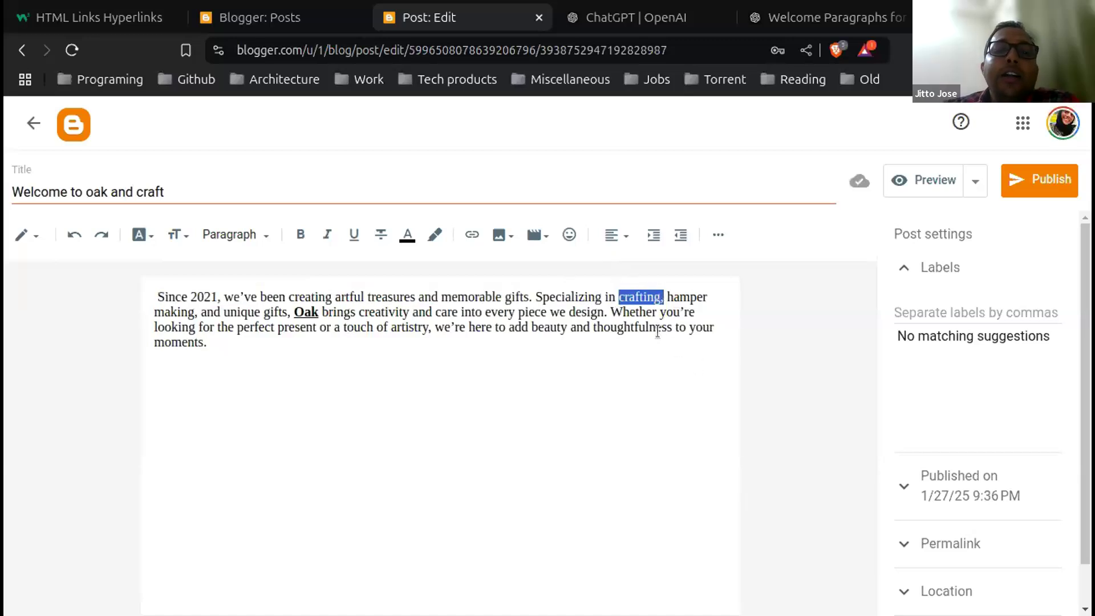
pyautogui.click(407, 235)
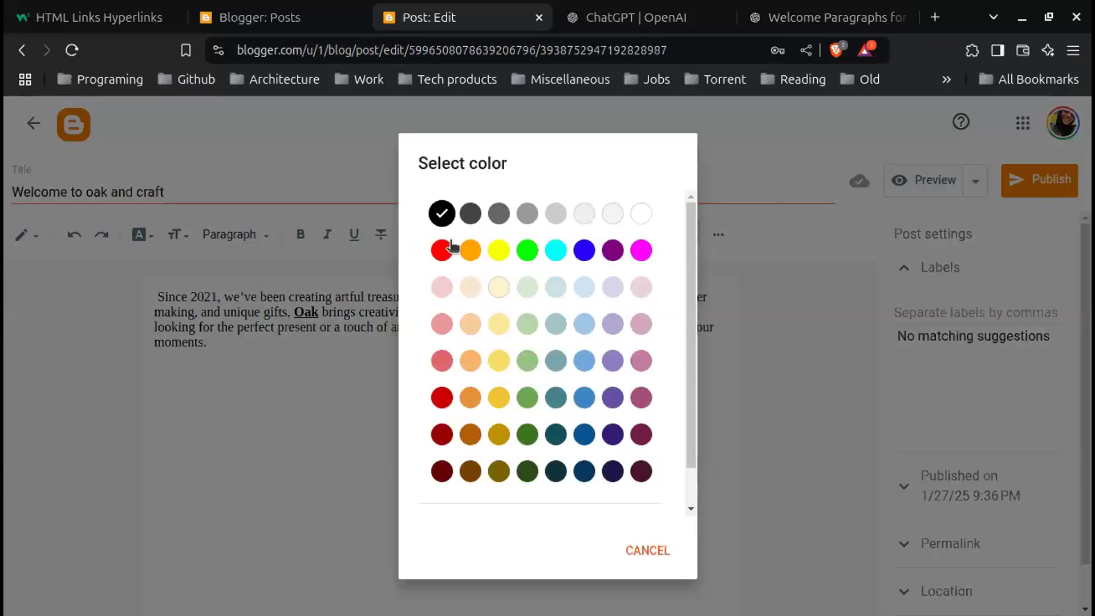
pyautogui.click(645, 402)
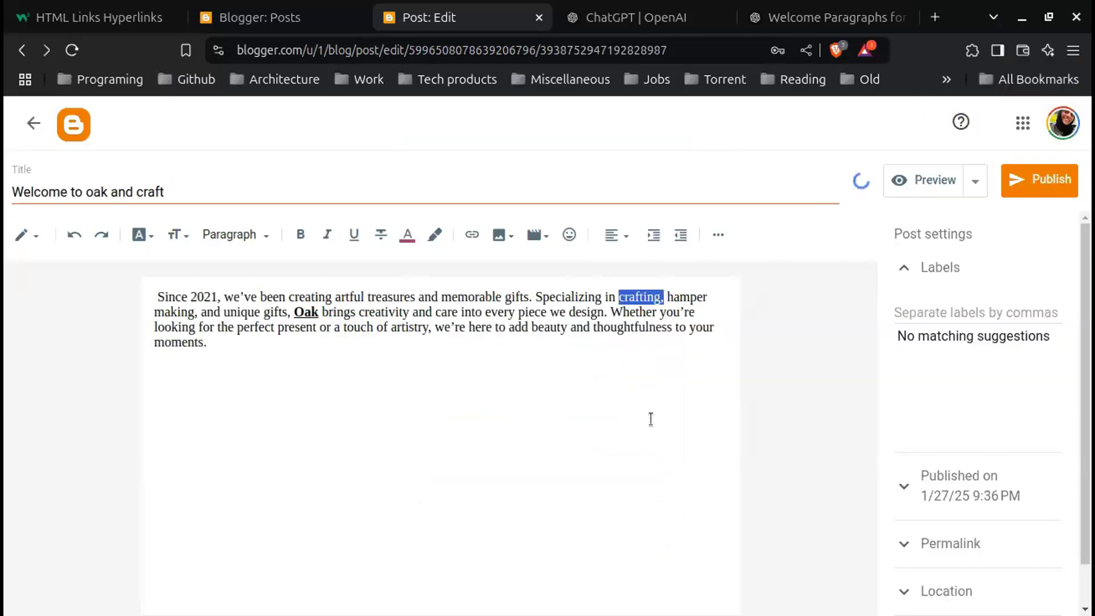
pyautogui.click(651, 420)
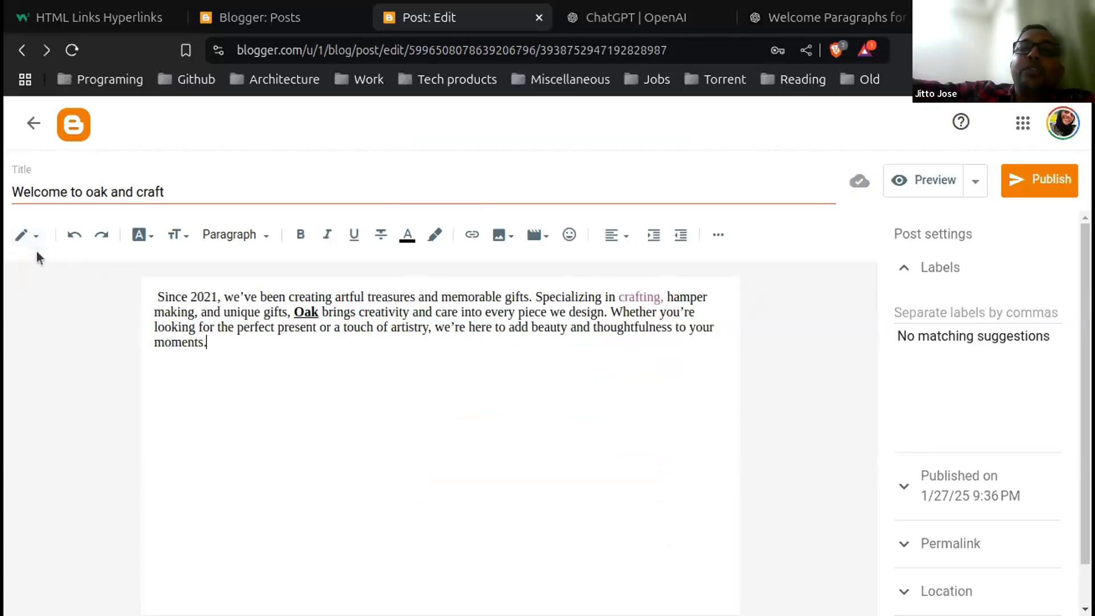
pyautogui.click(35, 244)
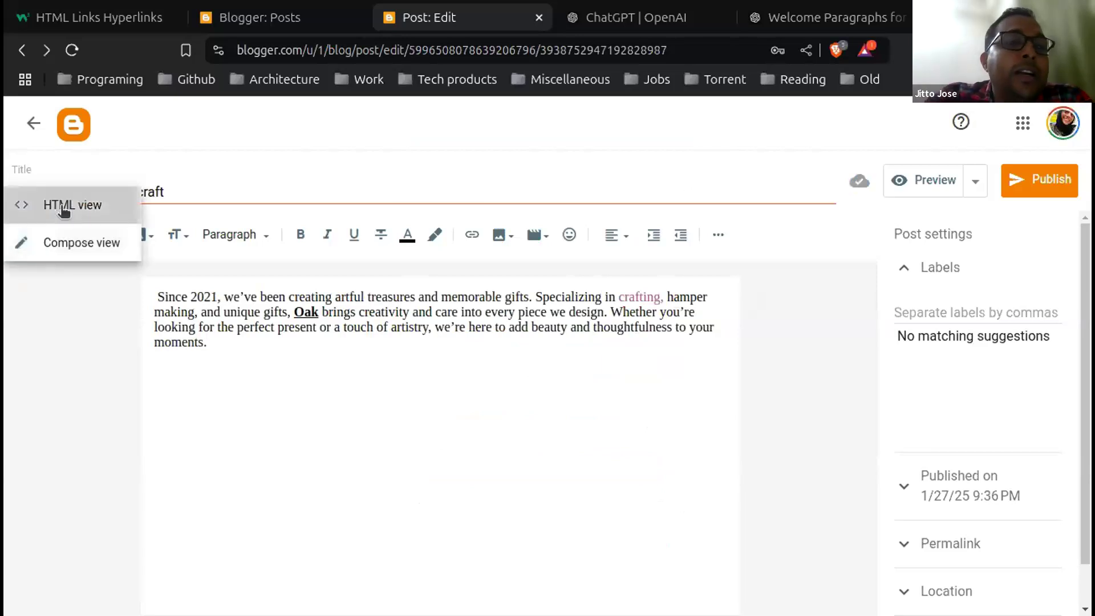
pyautogui.click(57, 205)
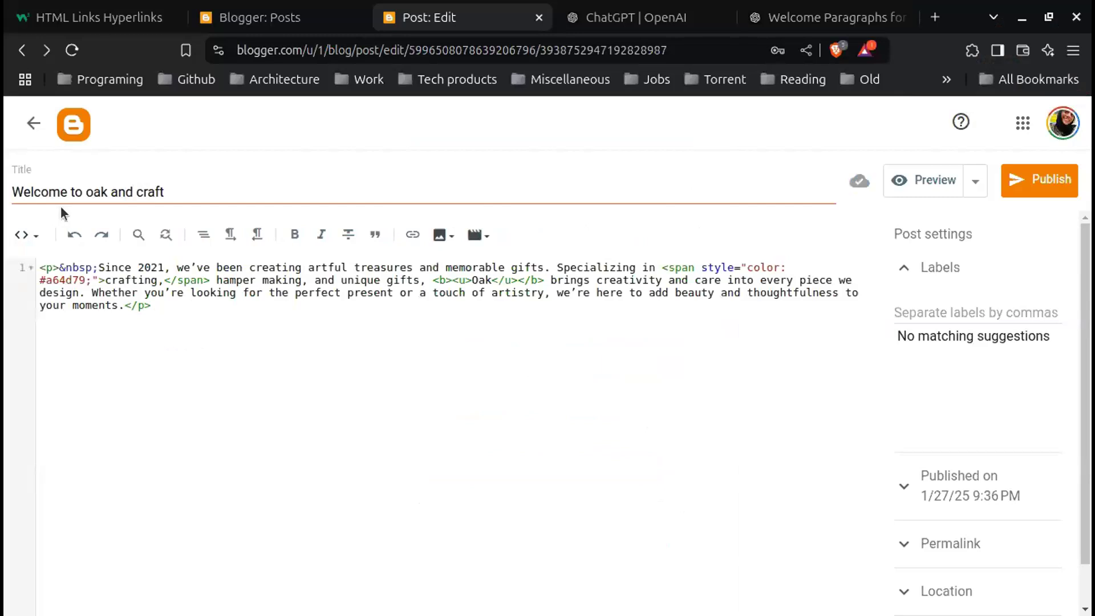
pyautogui.click(35, 244)
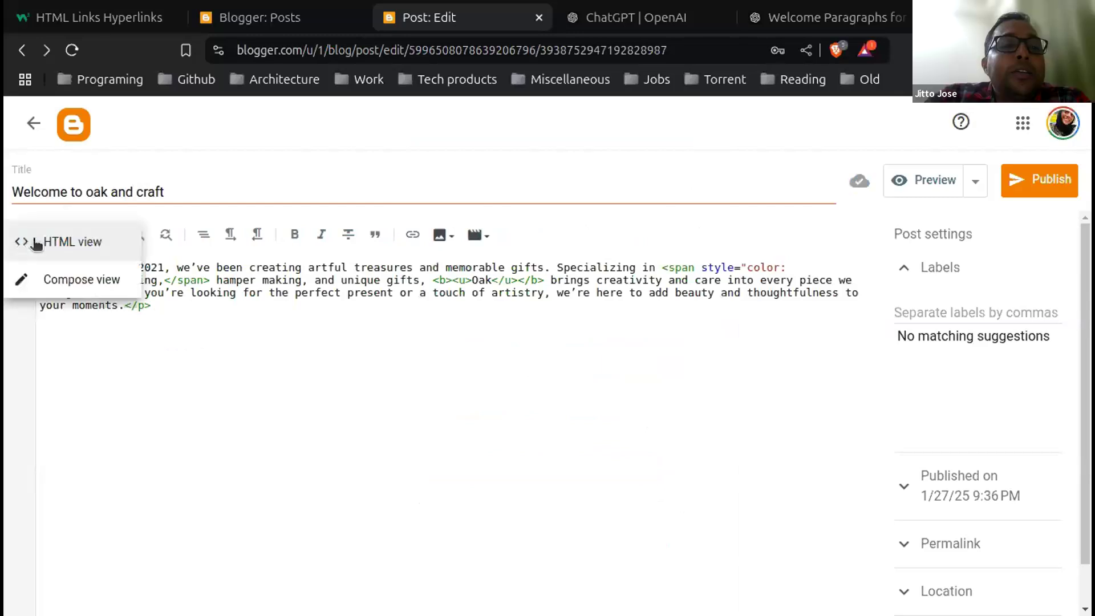
pyautogui.click(63, 280)
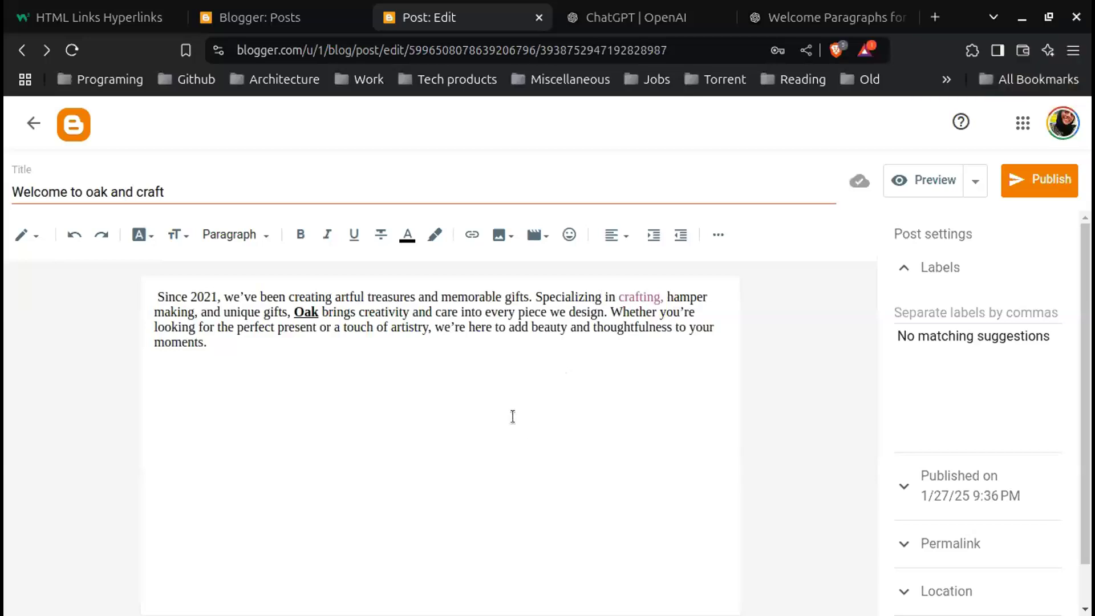
# Step: Publish the 'Welcome to oak and craft' post and confirm in the Publish post? dialog
pyautogui.click(1058, 182)
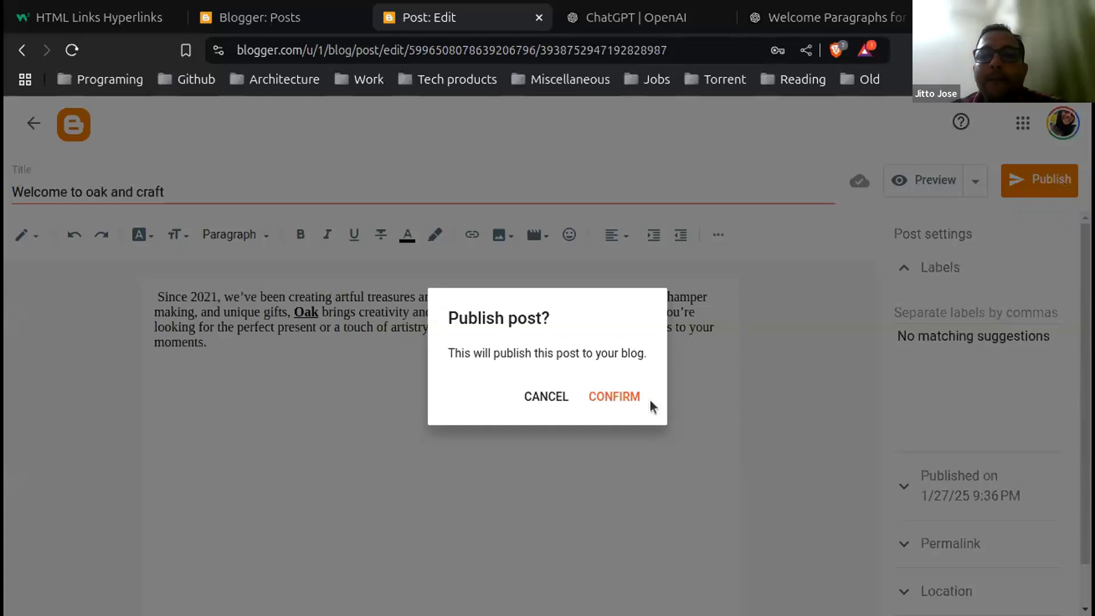
pyautogui.click(612, 396)
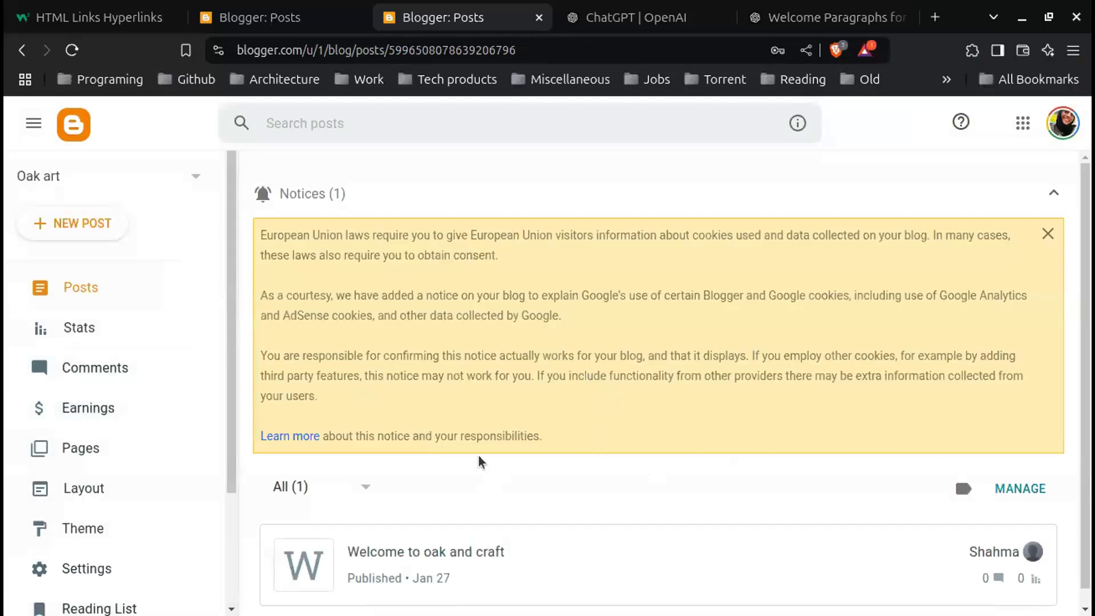
pyautogui.scroll(-3, 166, 456)
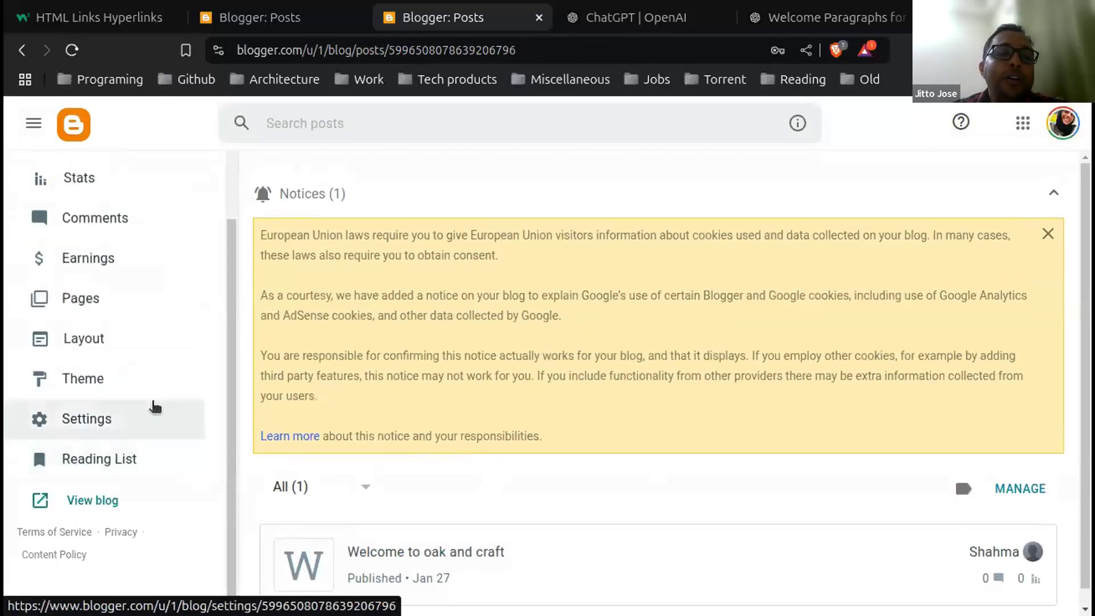
# Step: View the live Oak art blog in a new tab and scroll through it
pyautogui.click(129, 509)
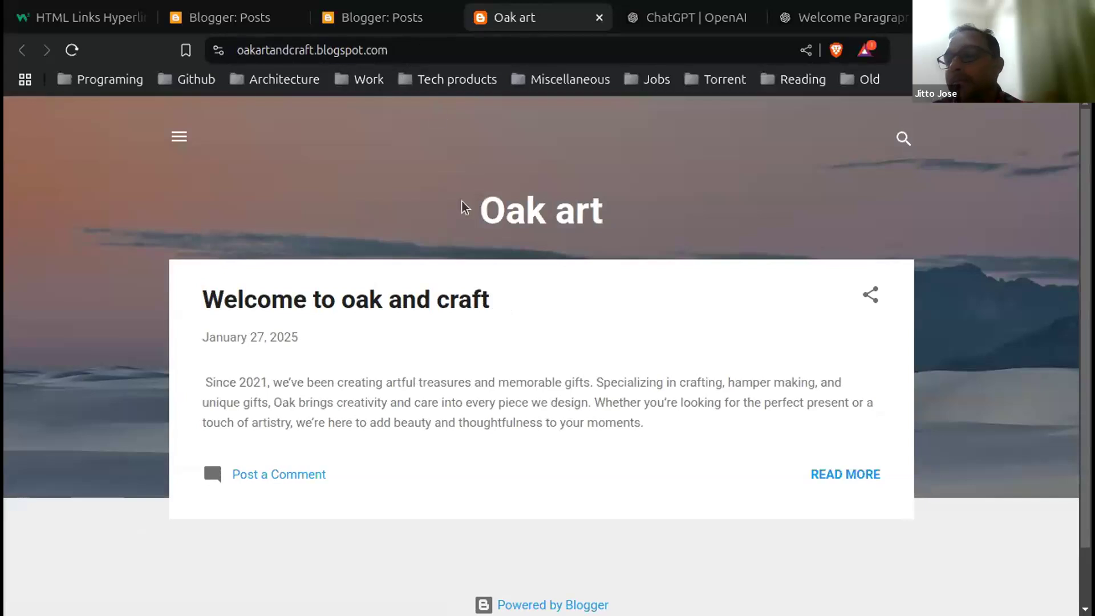
pyautogui.scroll(-2, 520, 297)
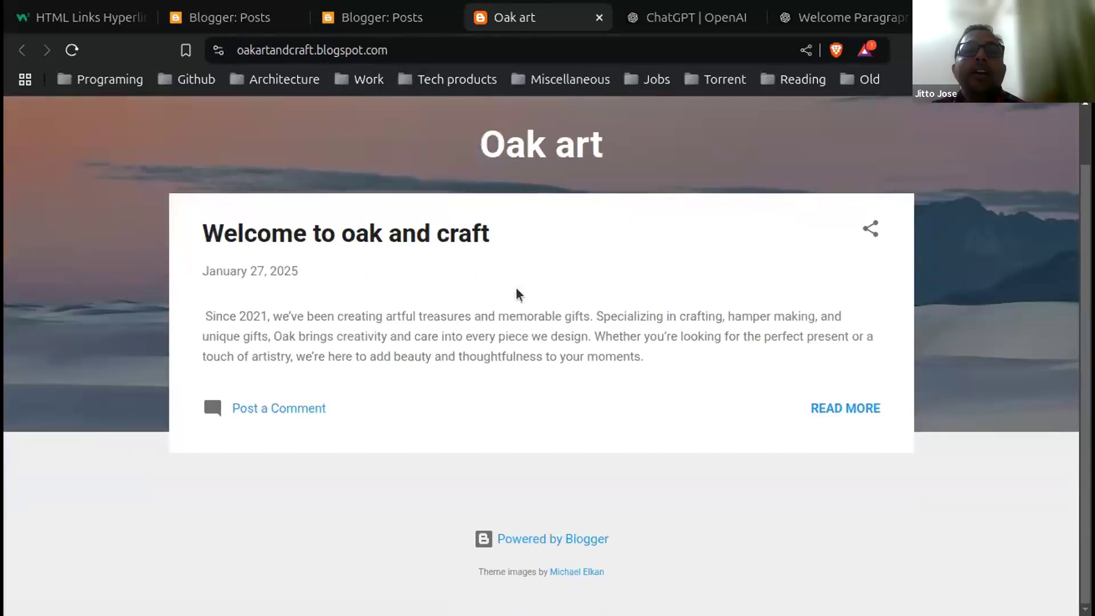
pyautogui.scroll(2, 520, 296)
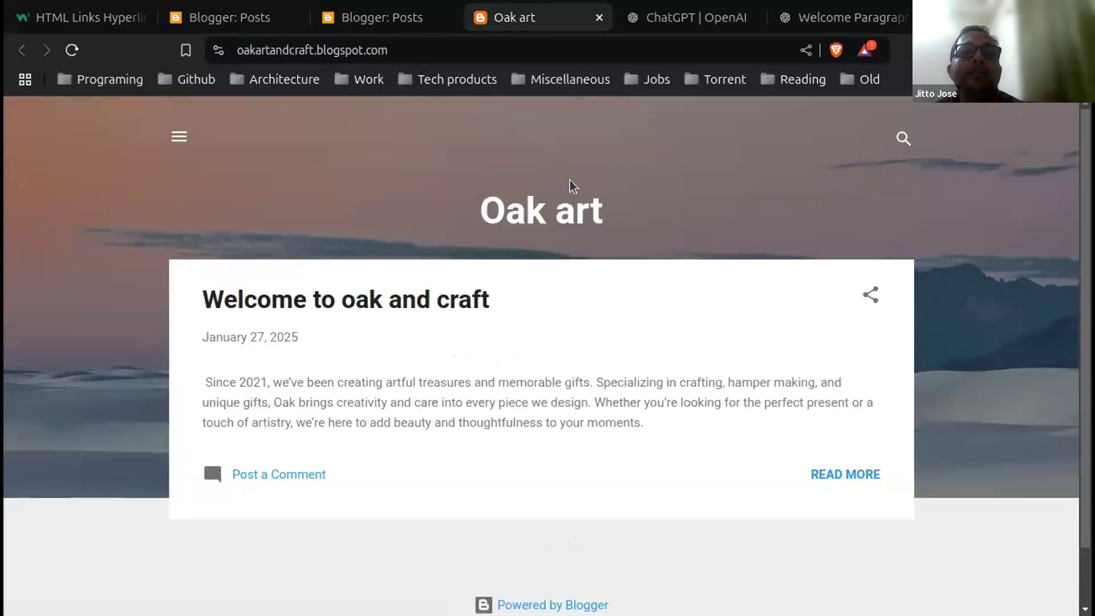
# Step: Back on the Blogger Posts tab, open 'Welcome to oak and craft' for editing
pyautogui.click(382, 19)
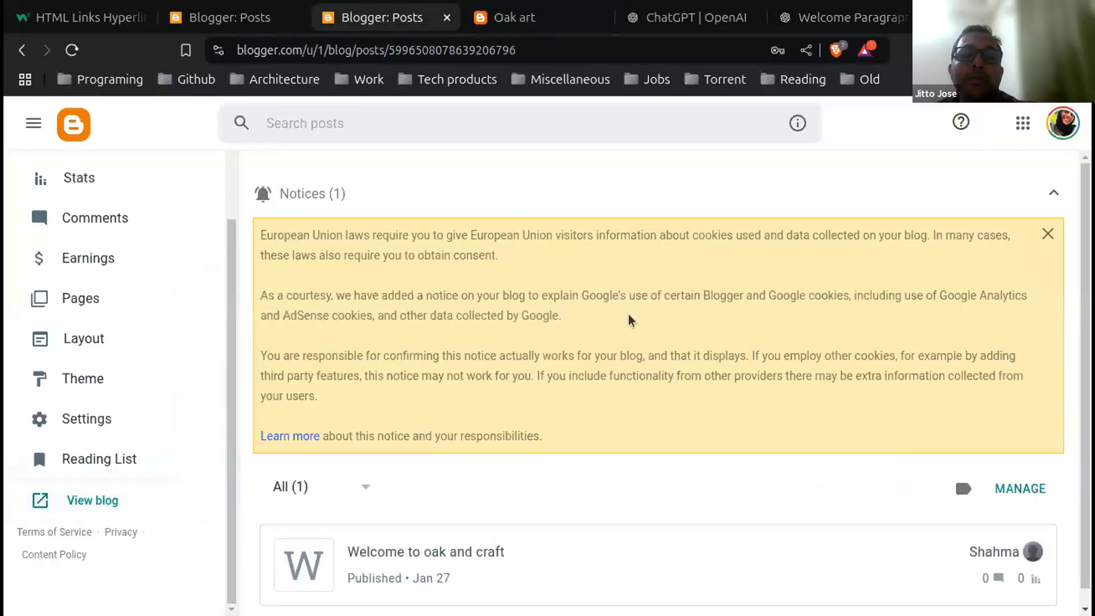
pyautogui.scroll(-1, 630, 320)
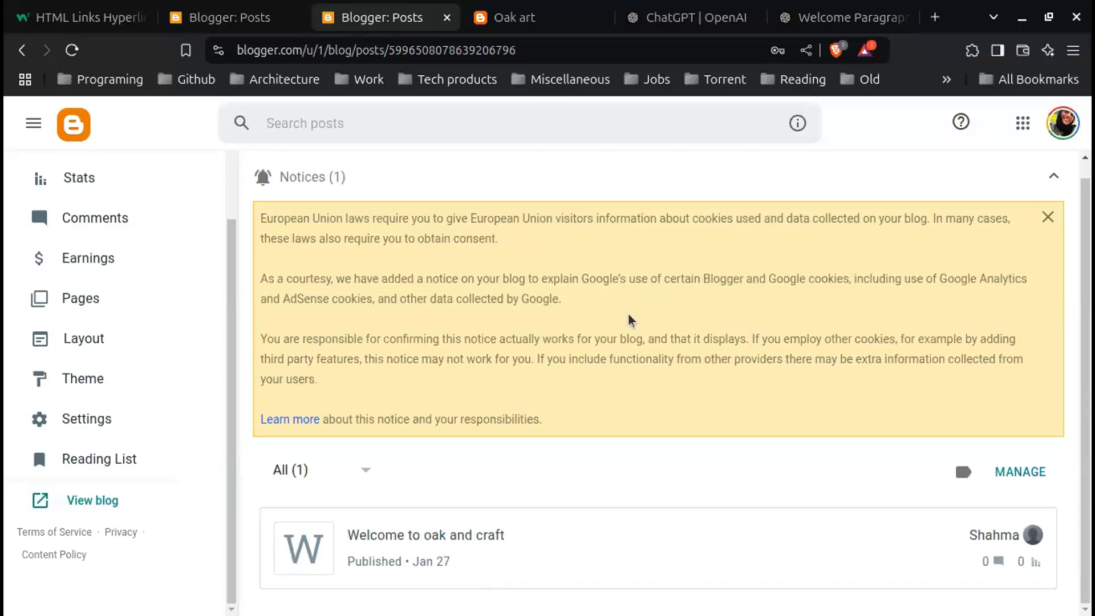
pyautogui.click(651, 547)
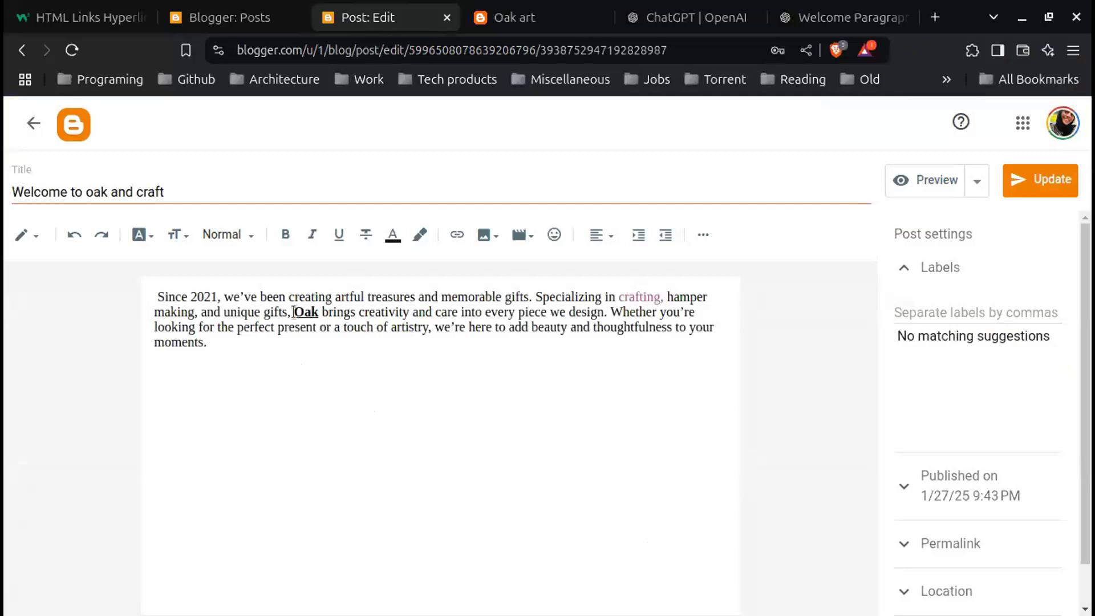
# Step: Colour the word 'Oak' red and update the published 'Welcome to oak and craft' post
pyautogui.moveTo(293, 312); pyautogui.dragTo(323, 311)
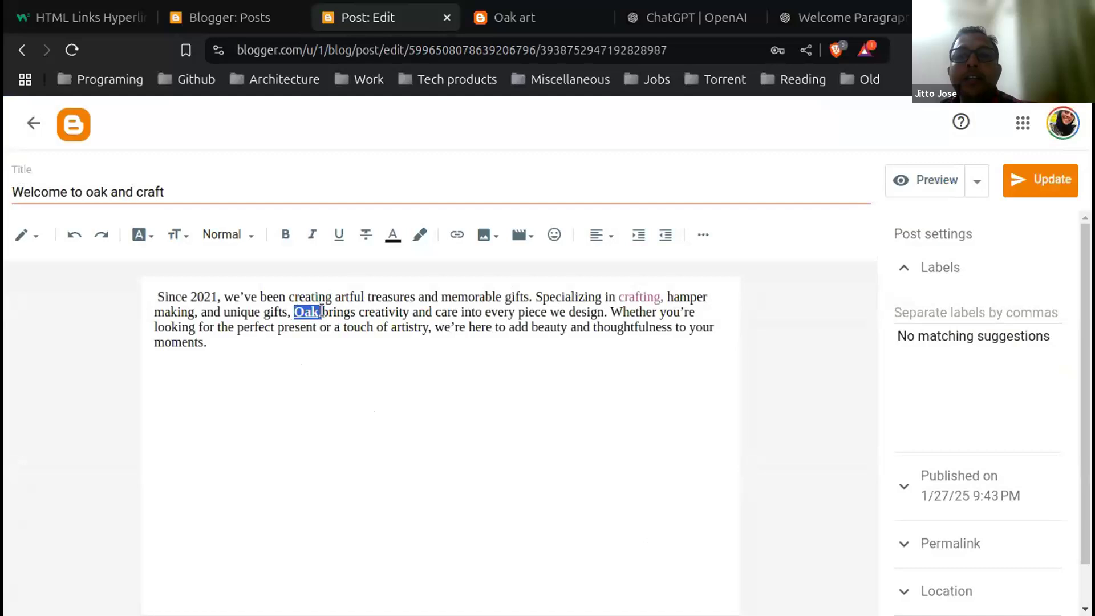
pyautogui.click(408, 235)
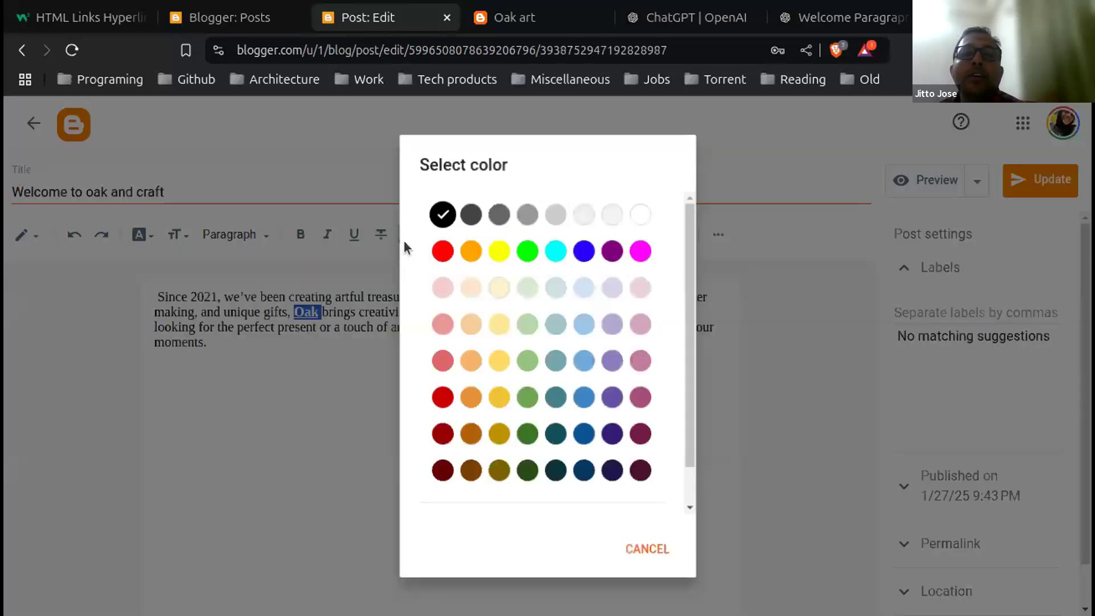
pyautogui.click(443, 406)
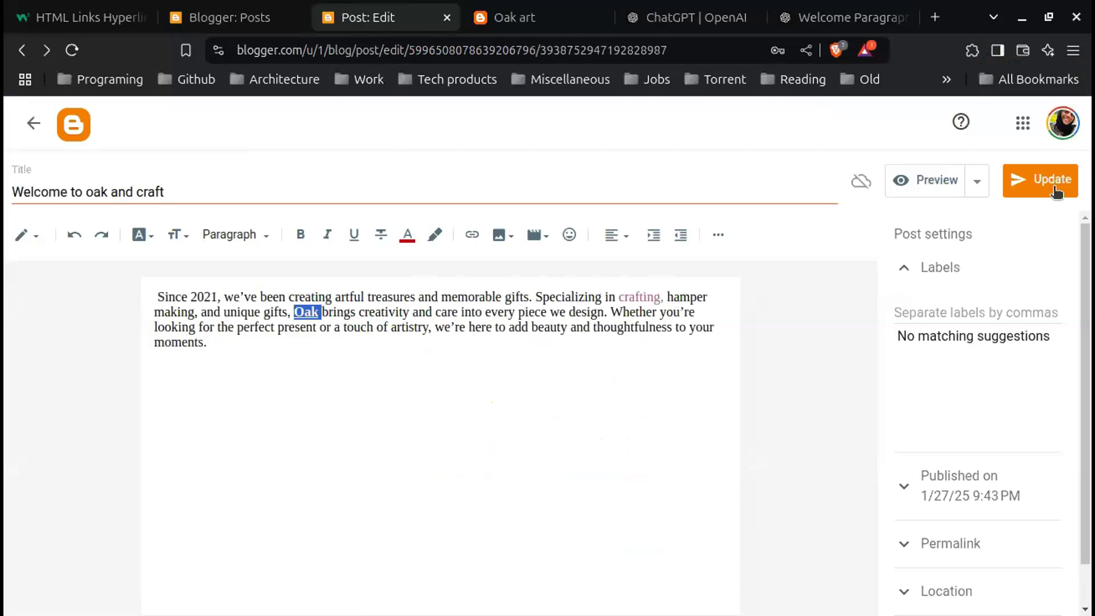
pyautogui.click(881, 358)
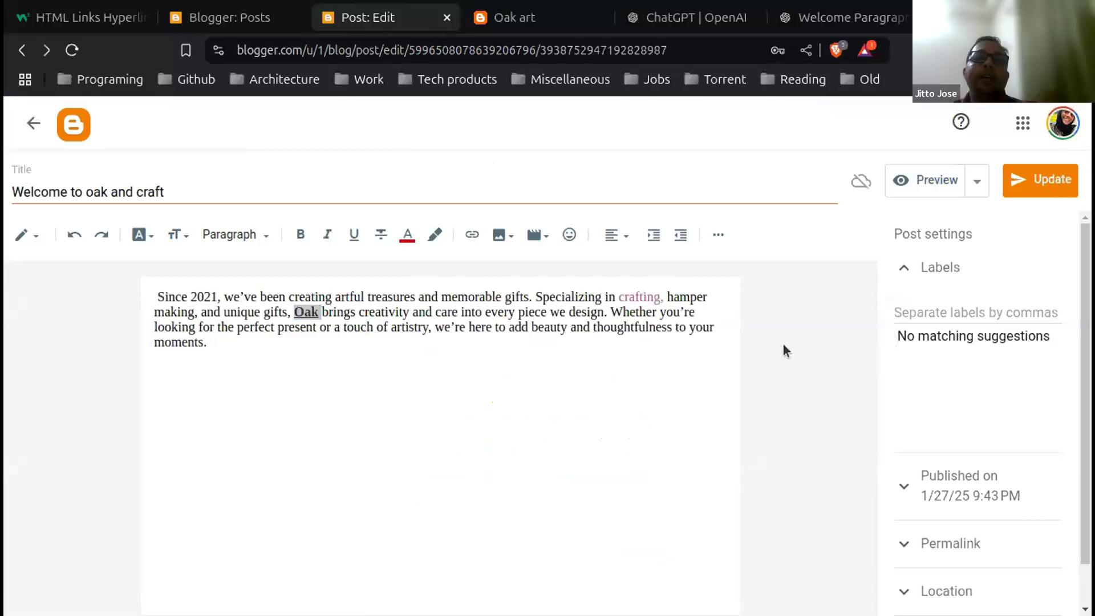
pyautogui.click(1060, 179)
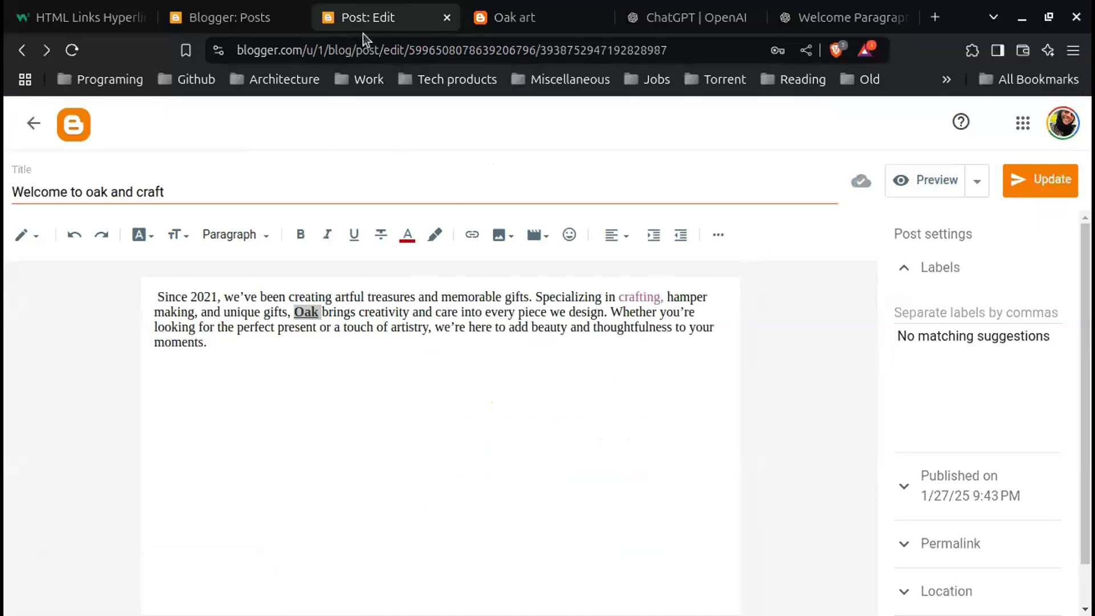
pyautogui.click(519, 17)
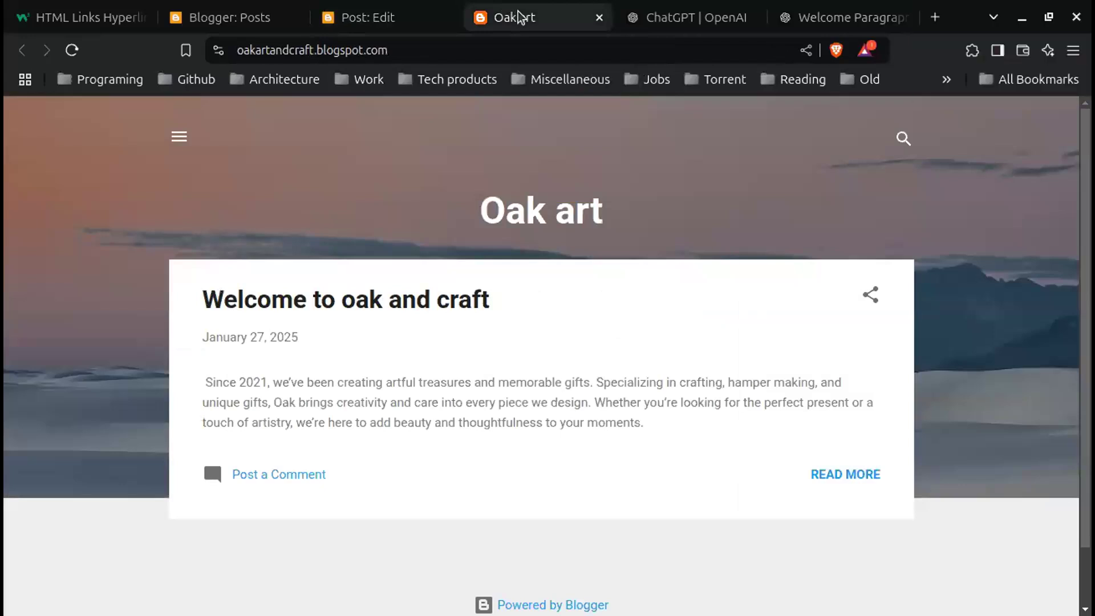
pyautogui.click(73, 51)
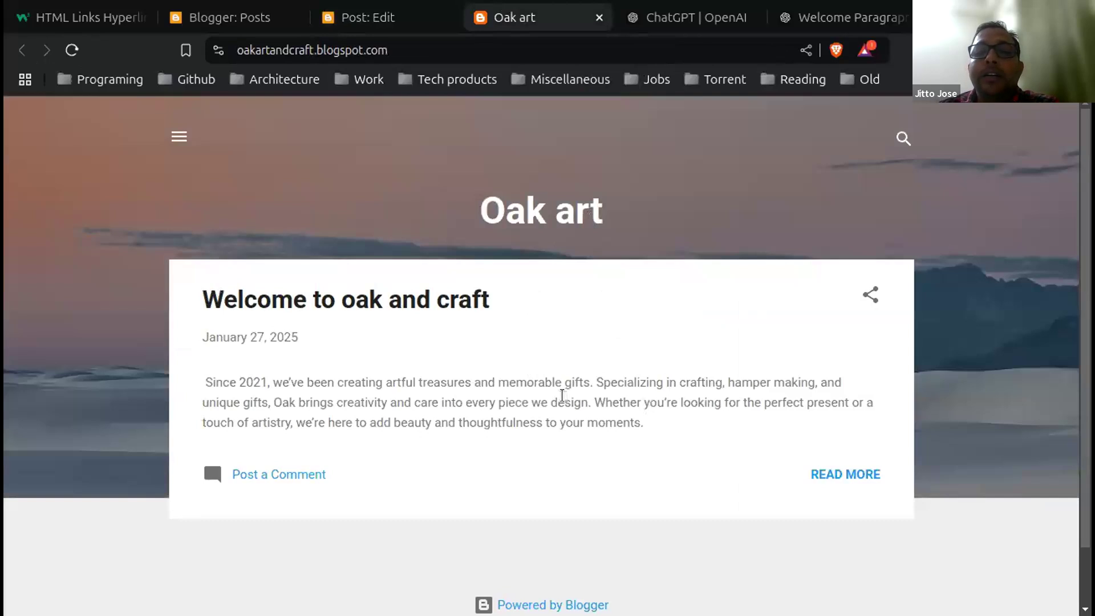
pyautogui.scroll(-2, 561, 395)
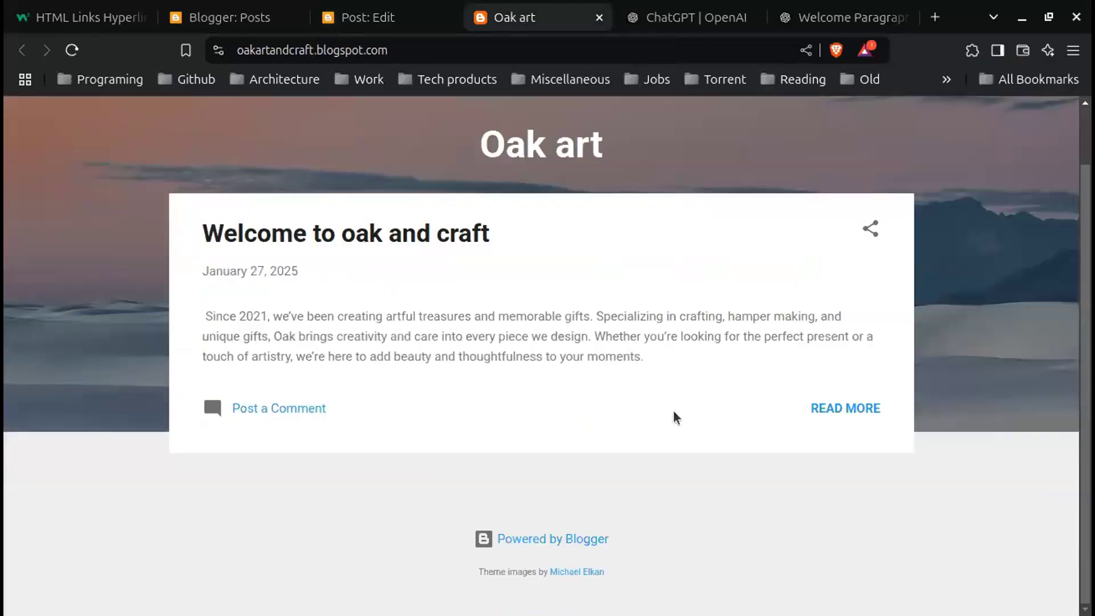
pyautogui.click(846, 408)
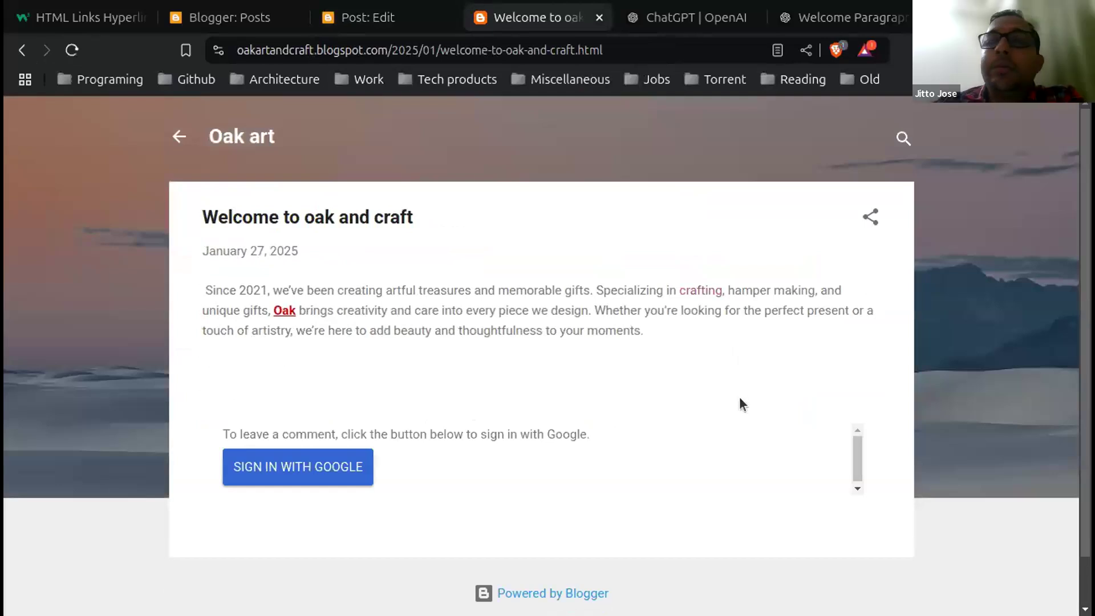
pyautogui.click(406, 19)
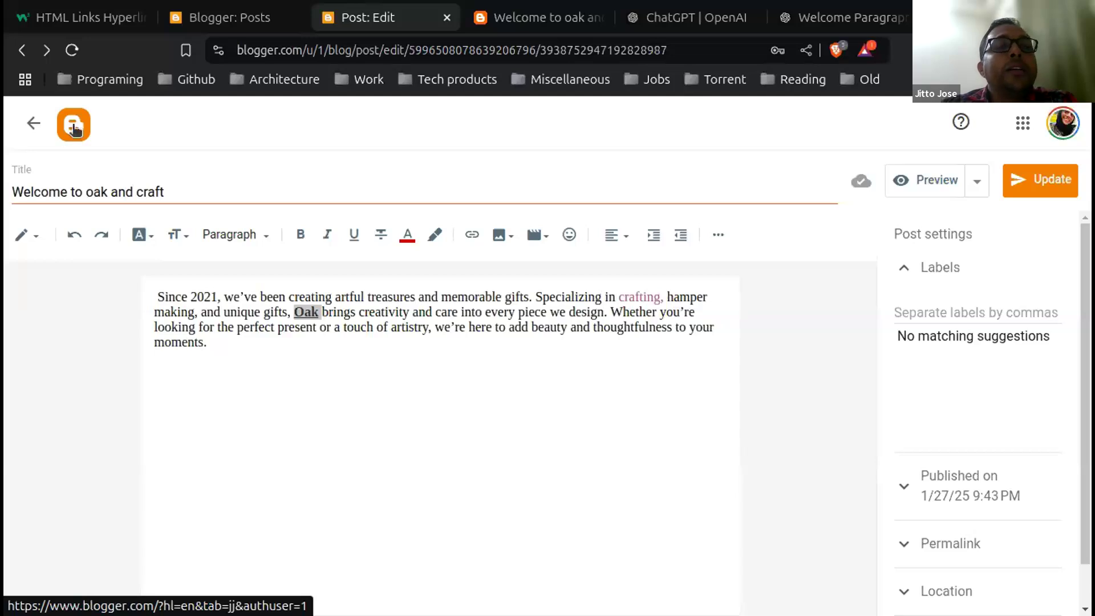
# Step: Return from the post editor to the Oak art Posts list
pyautogui.click(30, 128)
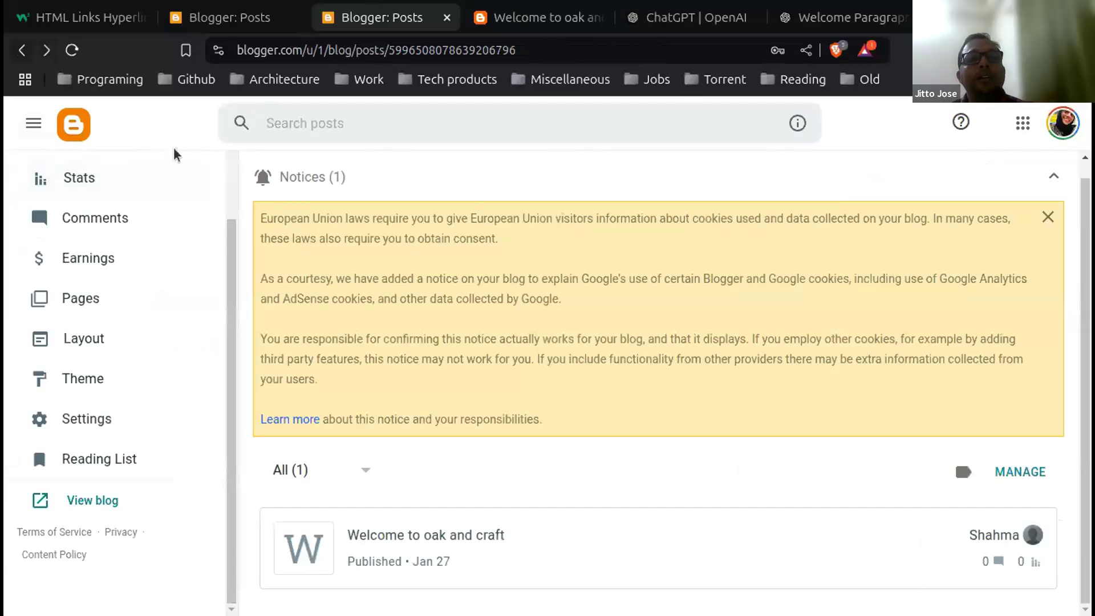
pyautogui.scroll(3, 178, 220)
pyautogui.scroll(-2, 176, 217)
pyautogui.scroll(2, 175, 217)
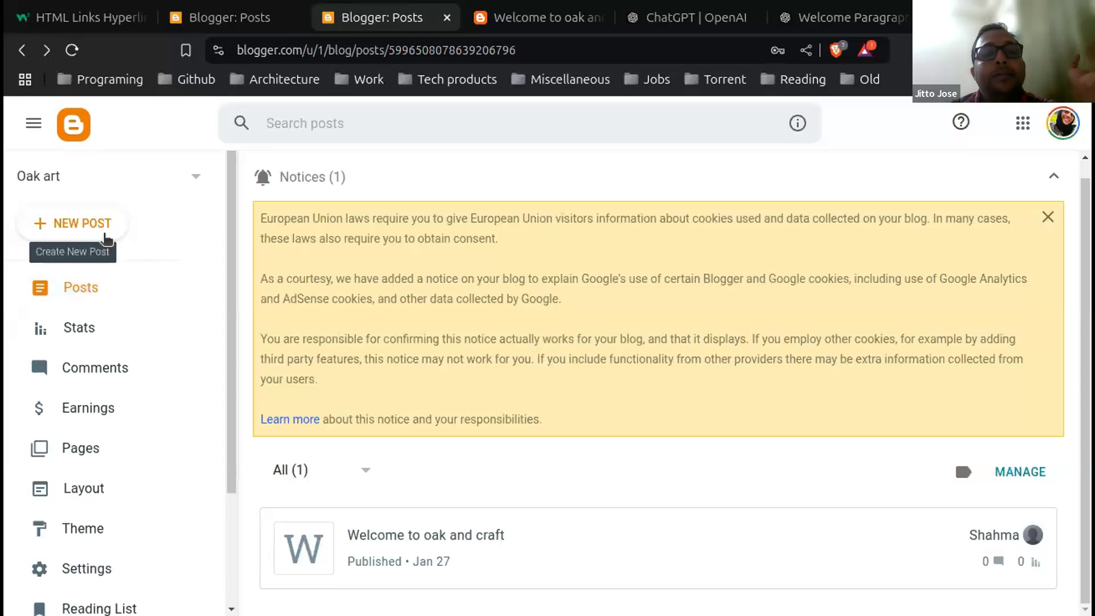
# Step: Start a new post titled 'Gifts', let the draft autosave, and place the cursor in its body
pyautogui.click(104, 235)
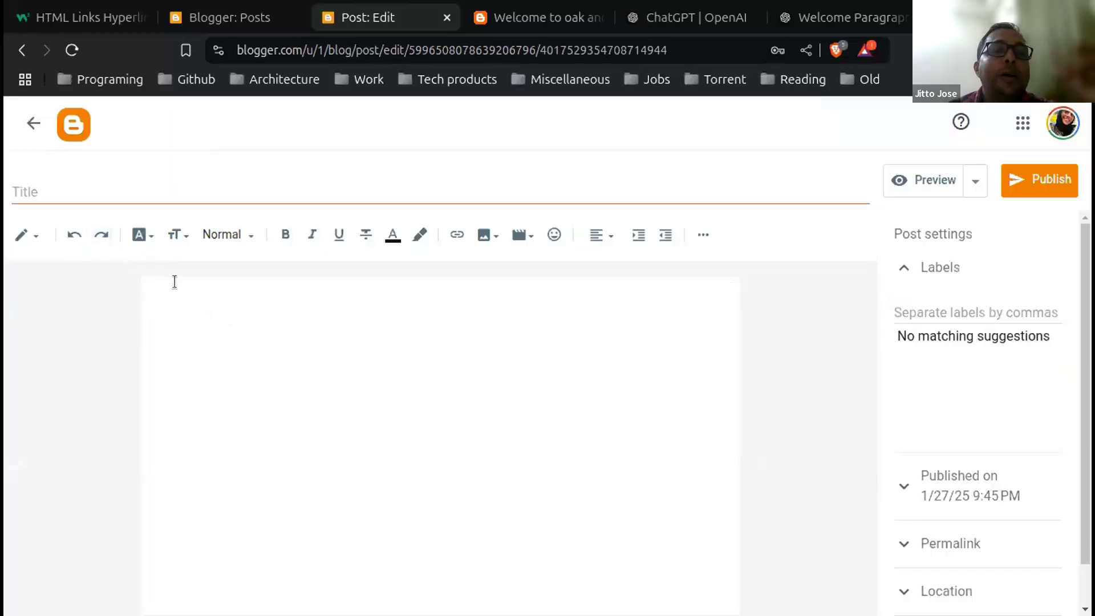
pyautogui.click(100, 189)
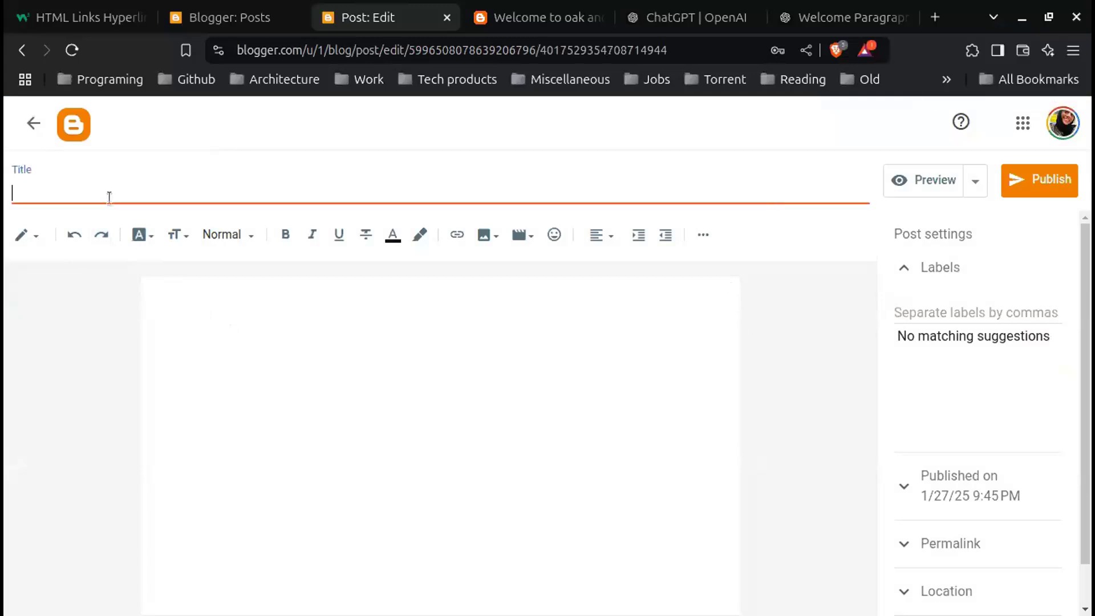
pyautogui.write('G')
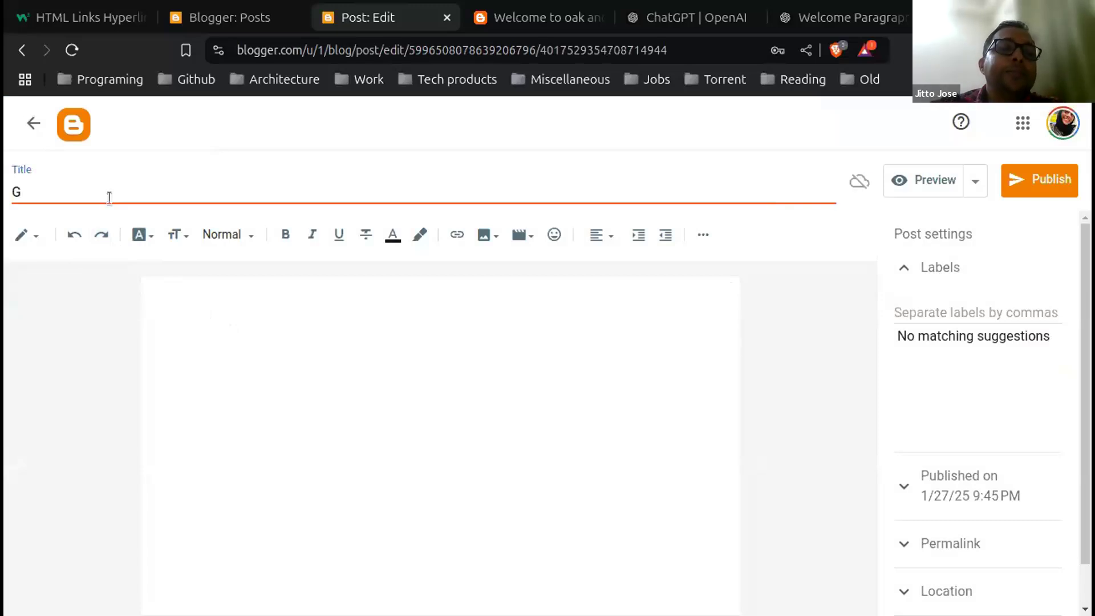
pyautogui.write('ifts')
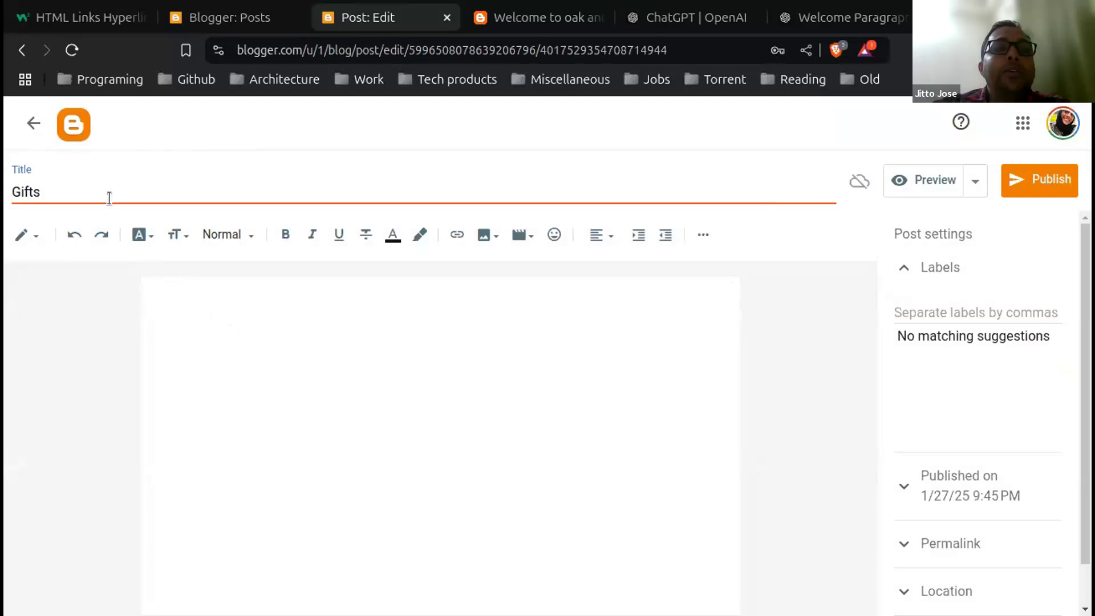
pyautogui.click(90, 280)
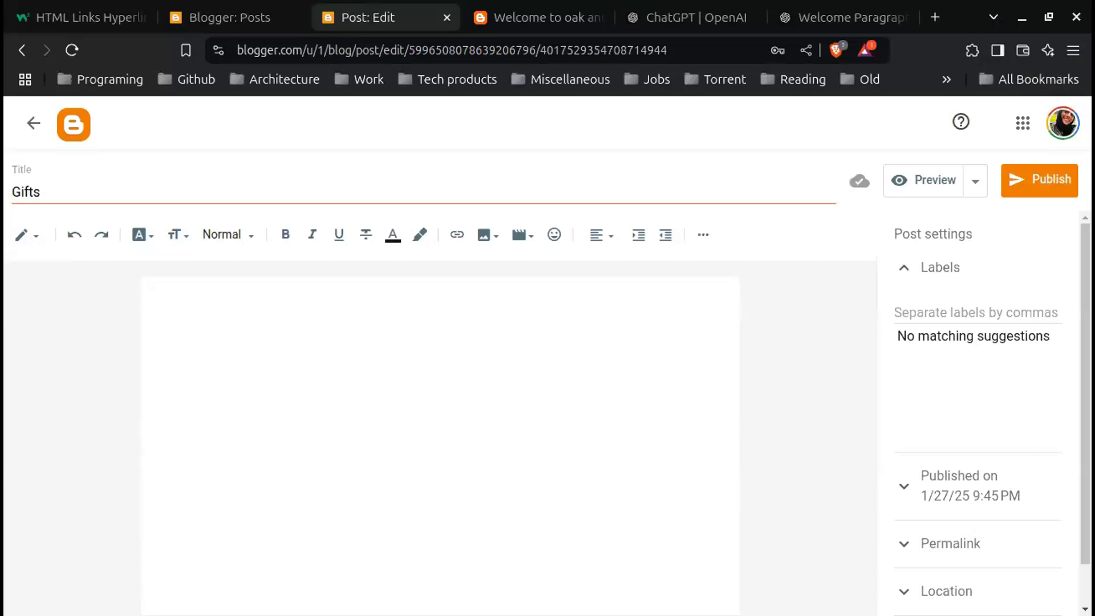
pyautogui.click(249, 308)
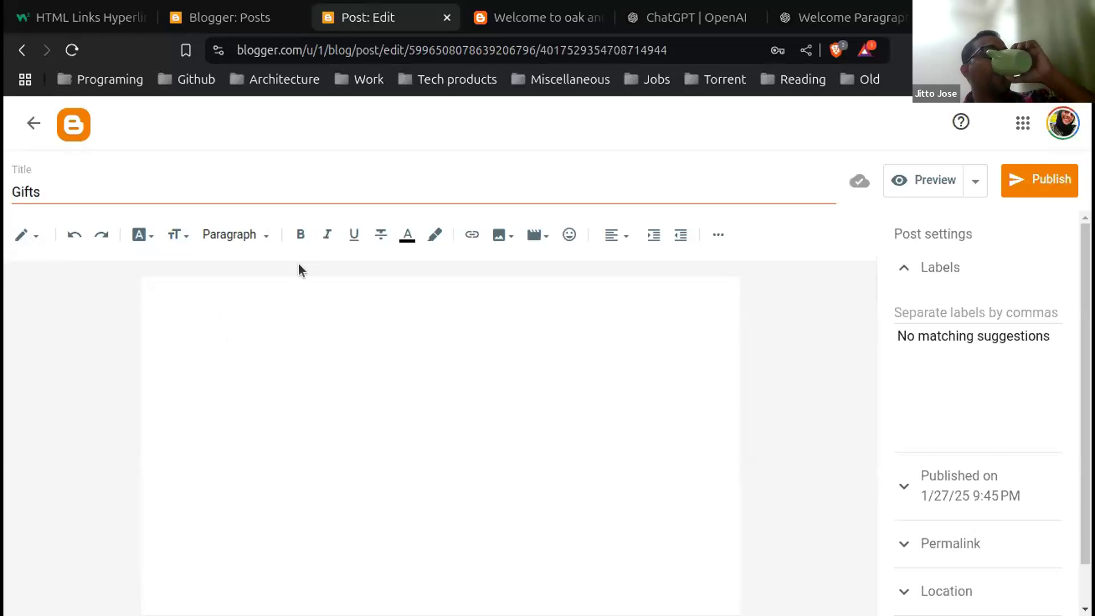
# Step: Write 'Birthday Gifts' and, on the next line, 'Anniversary Gifts' in the post body
pyautogui.write('Birth')
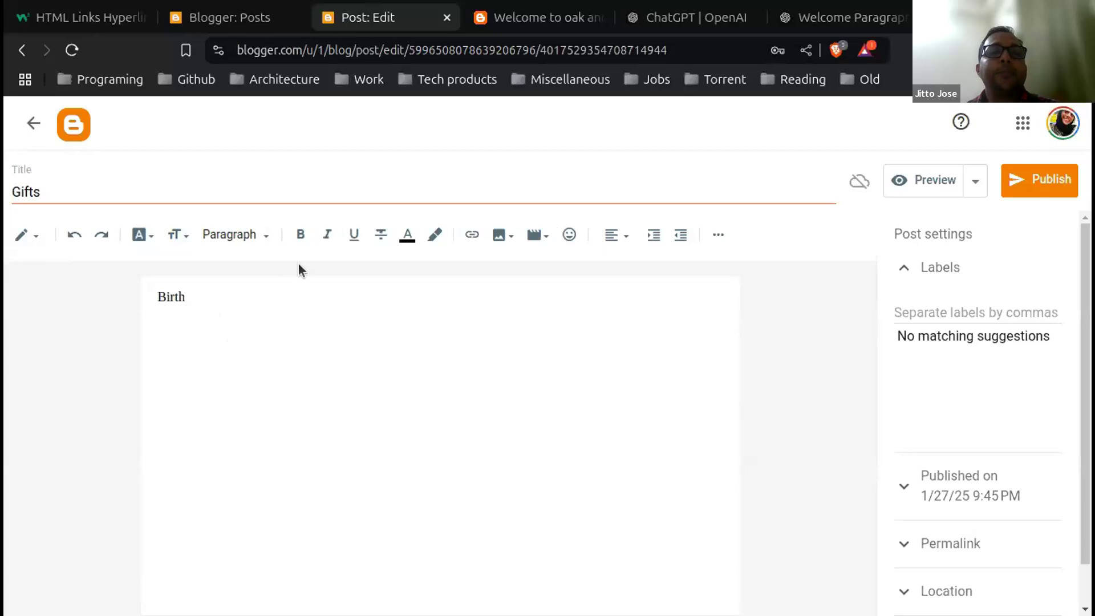
pyautogui.write('day g')
pyautogui.press('BackSpace')
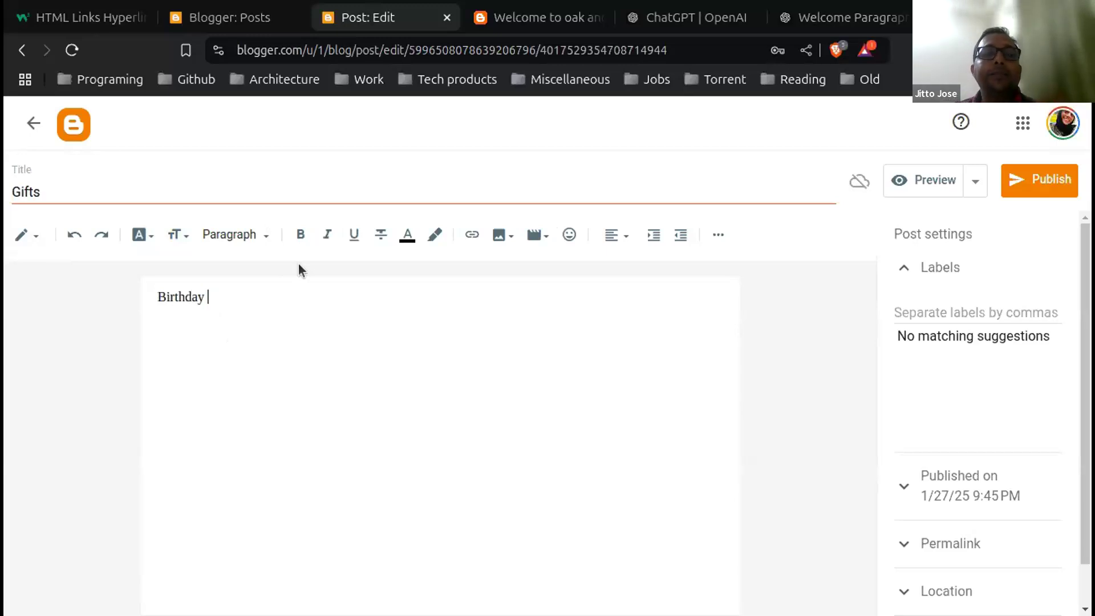
pyautogui.write('Gifts')
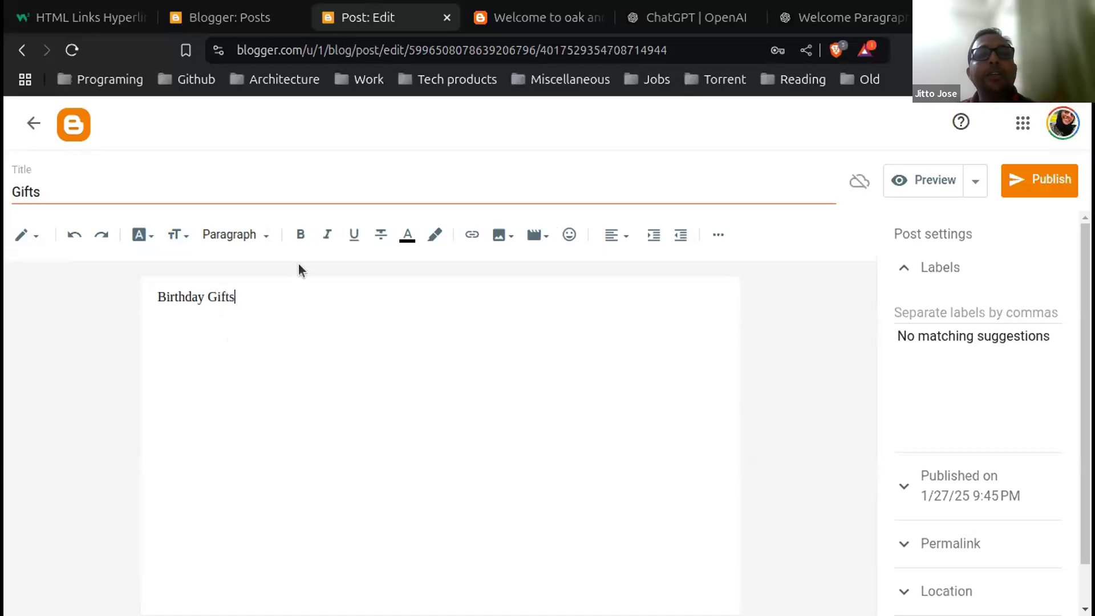
pyautogui.press('Return')
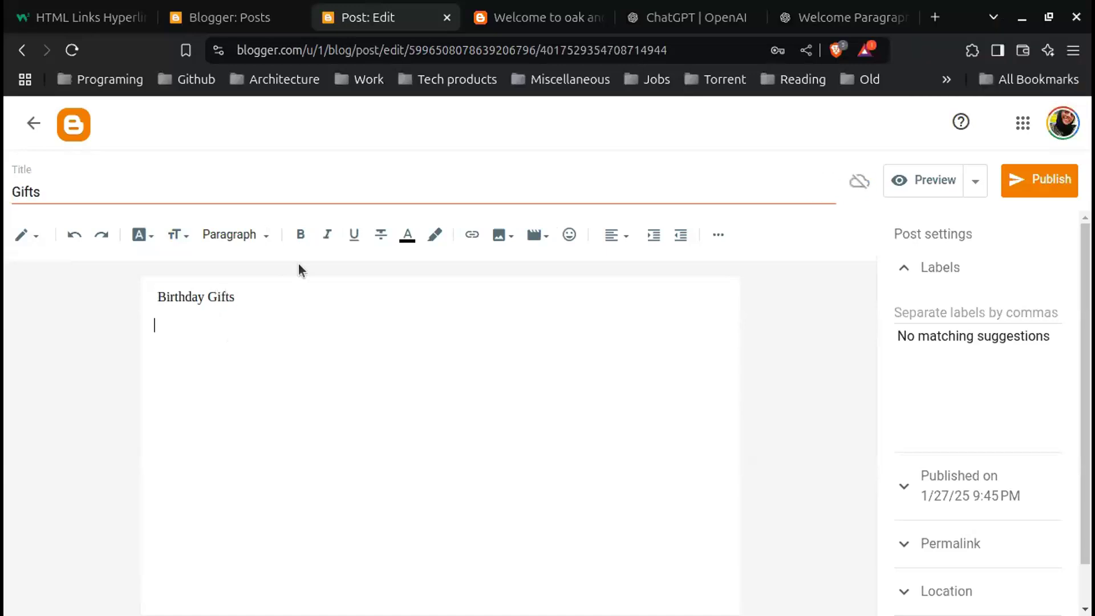
pyautogui.write('Anniversa')
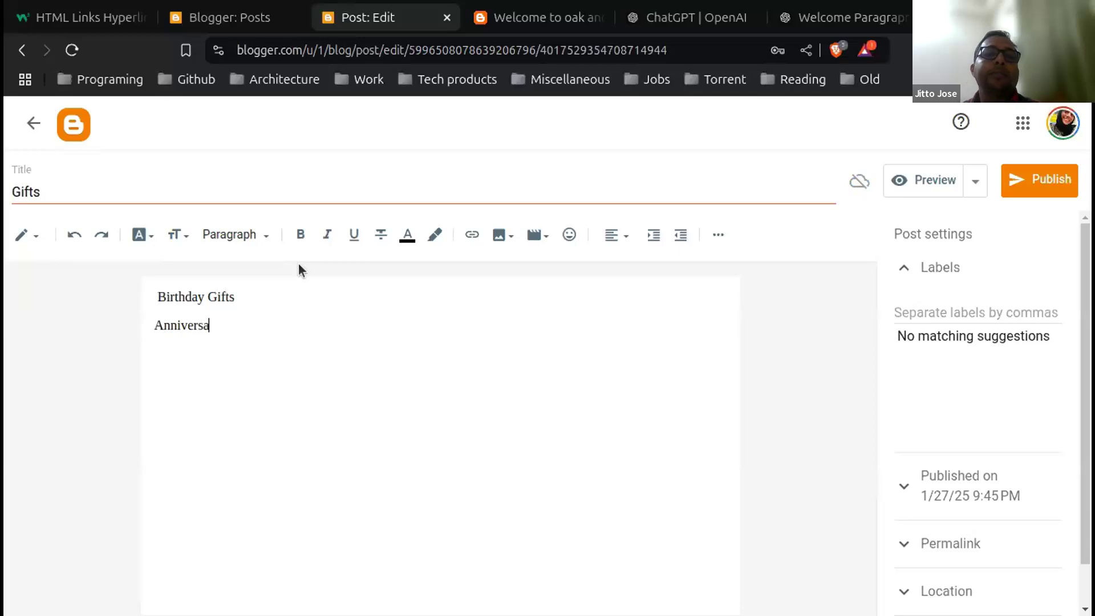
pyautogui.write('ry G')
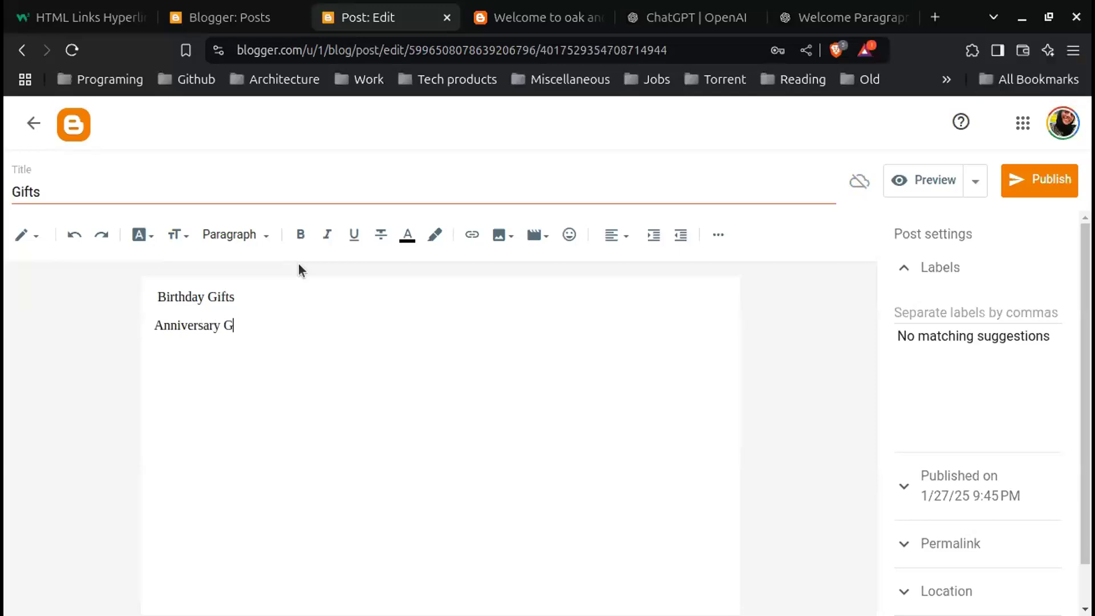
pyautogui.write('ifts')
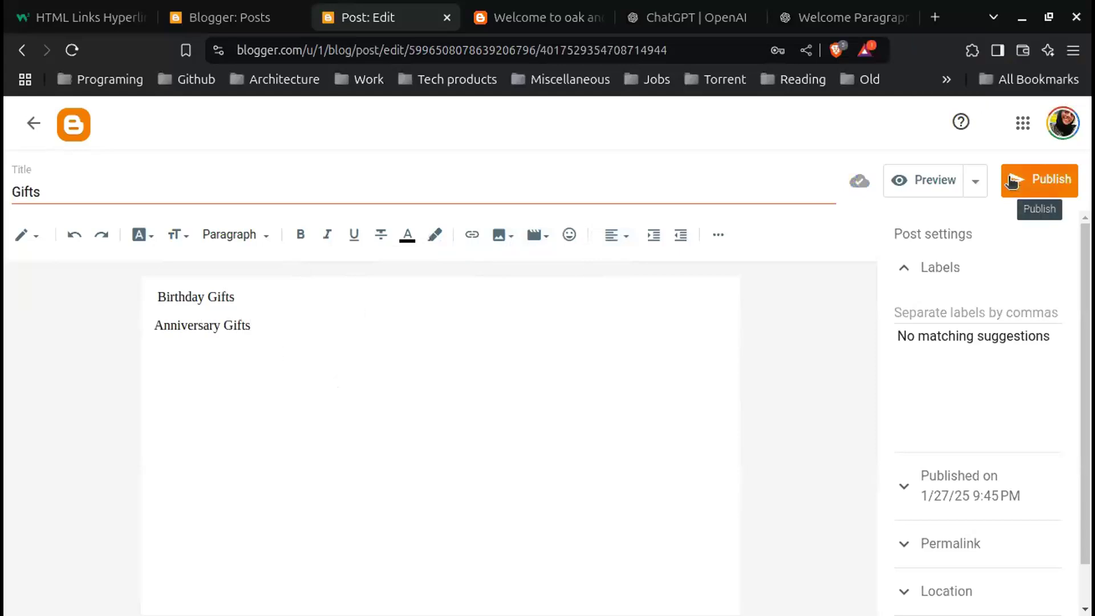
# Step: Publish the Gifts post and confirm, then check it in the Posts list
pyautogui.click(1012, 181)
pyautogui.click(623, 401)
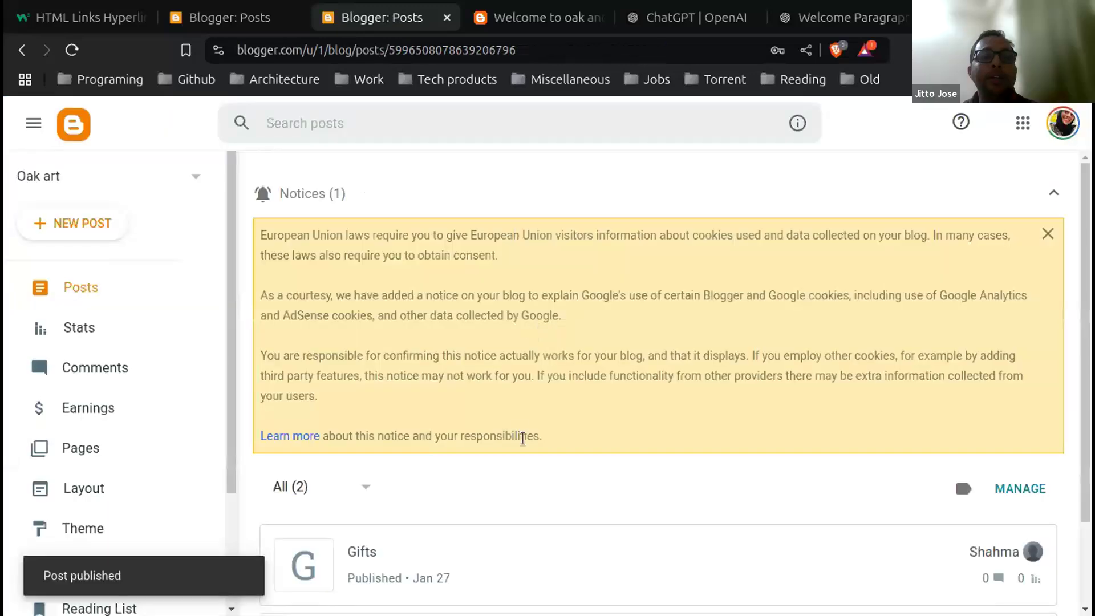
pyautogui.scroll(-2, 525, 437)
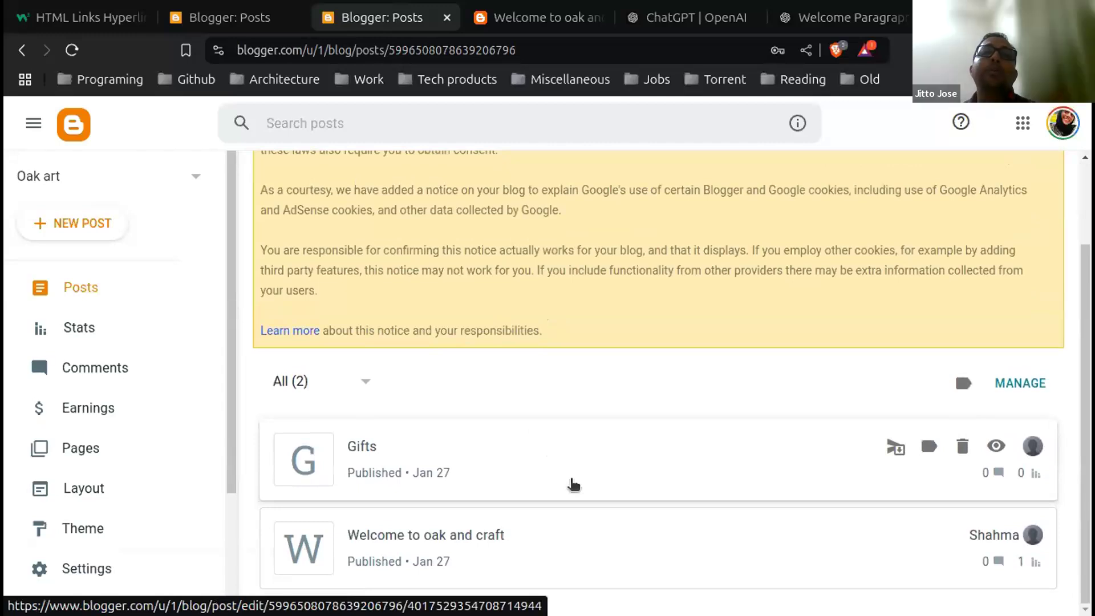
pyautogui.scroll(2, 596, 408)
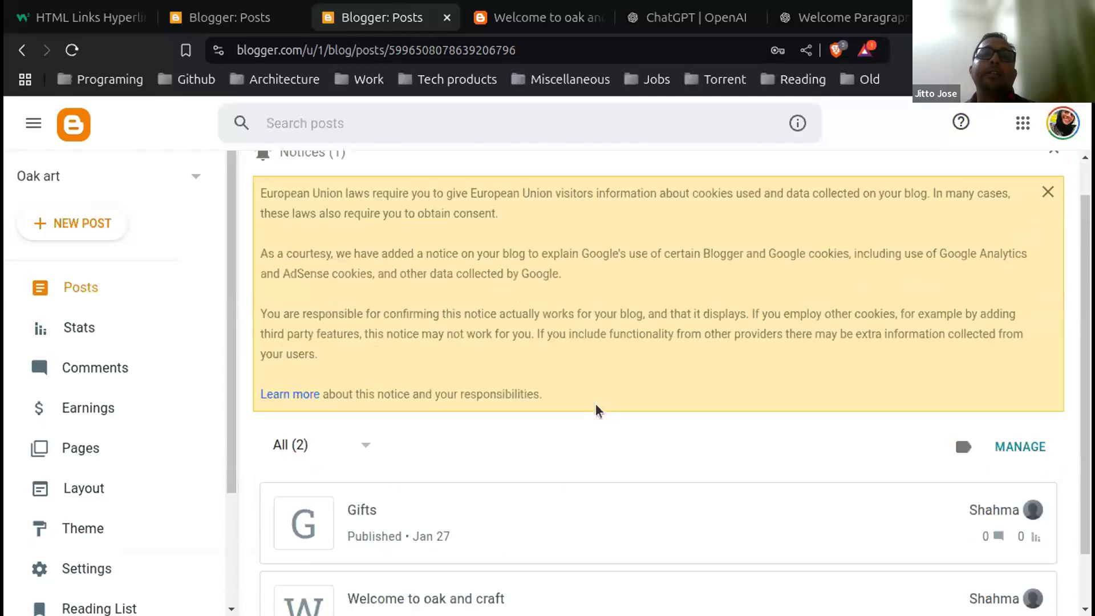
pyautogui.scroll(1, 596, 408)
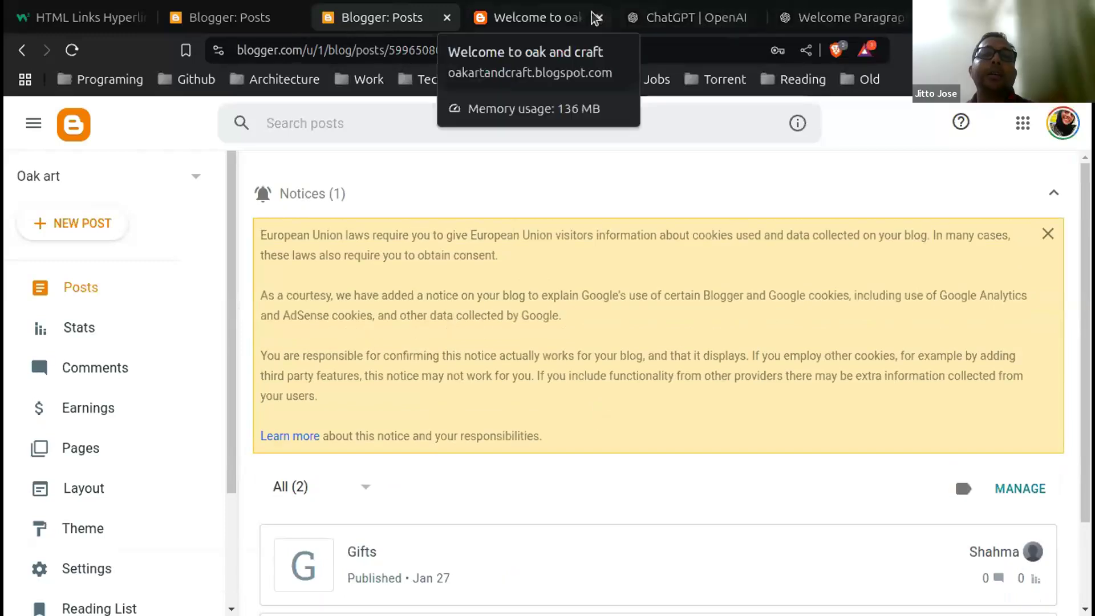
# Step: Go to the live Oak art home page, reload it to show Gifts, and maximize the browser
pyautogui.click(519, 18)
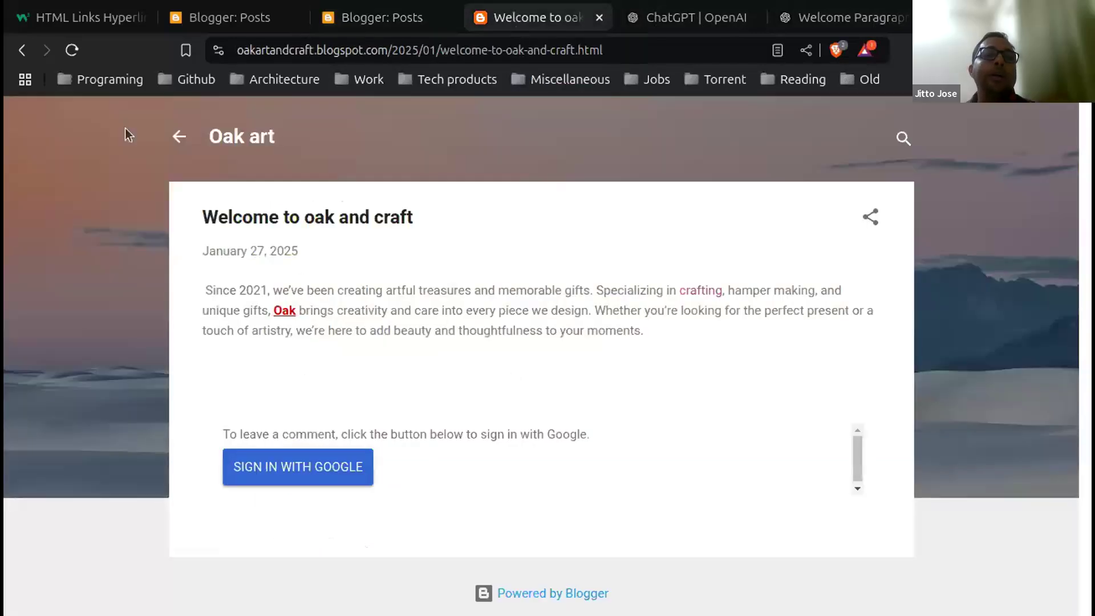
pyautogui.click(182, 137)
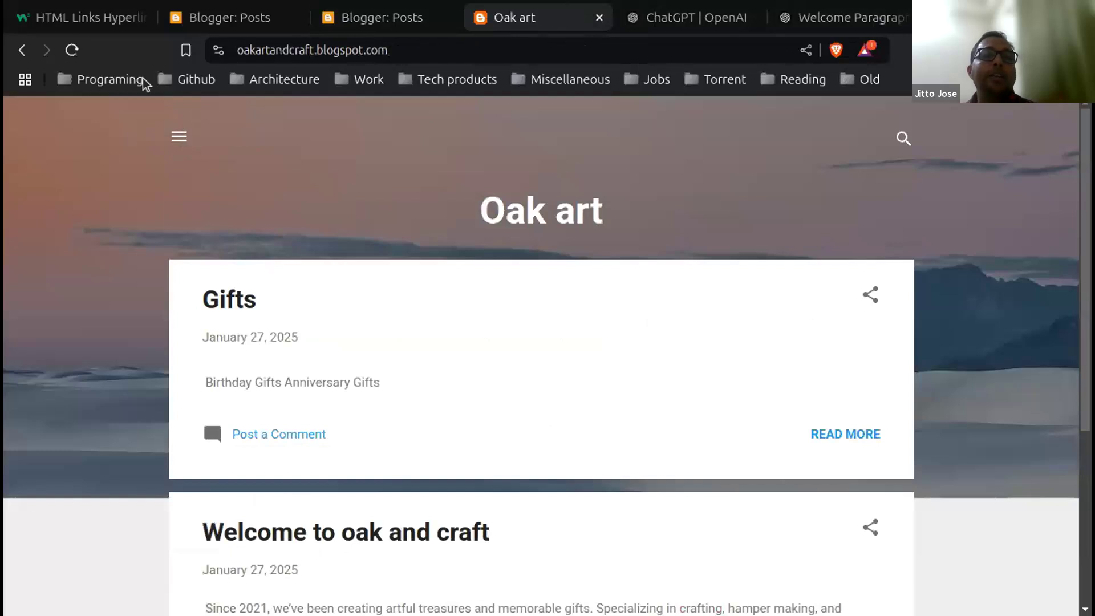
pyautogui.click(72, 51)
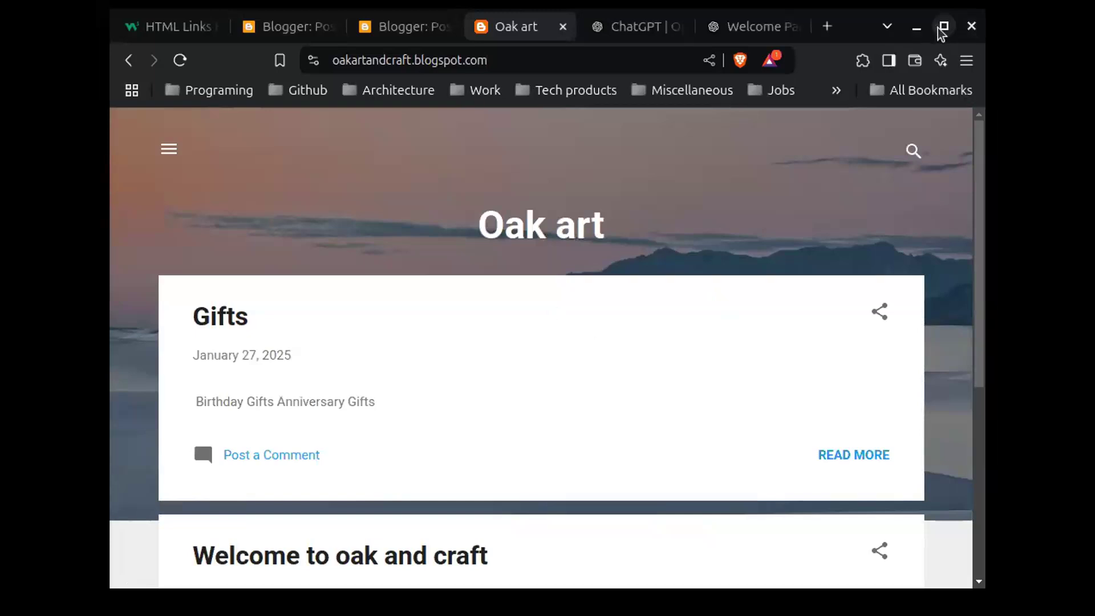
pyautogui.click(942, 28)
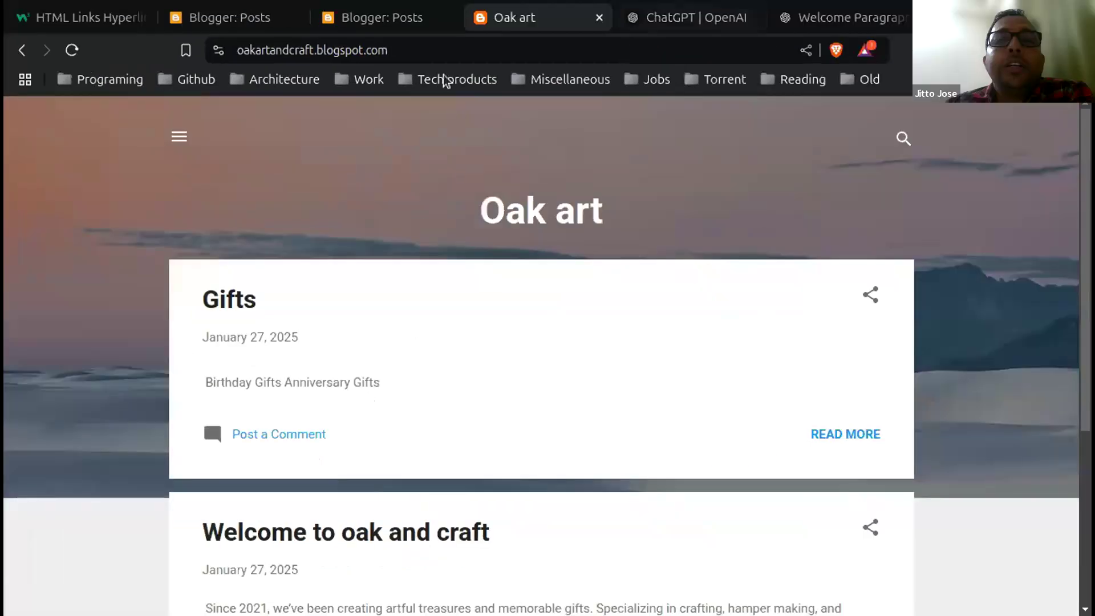
# Step: Reopen the Gifts post for editing from the Posts list and open a new browser tab
pyautogui.click(403, 17)
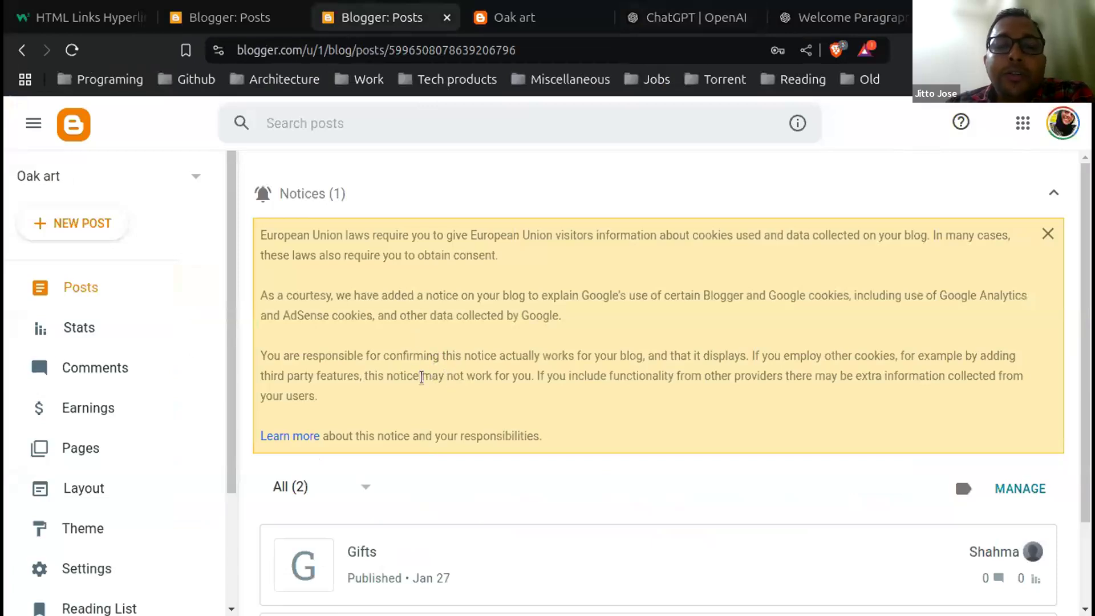
pyautogui.scroll(-2, 504, 446)
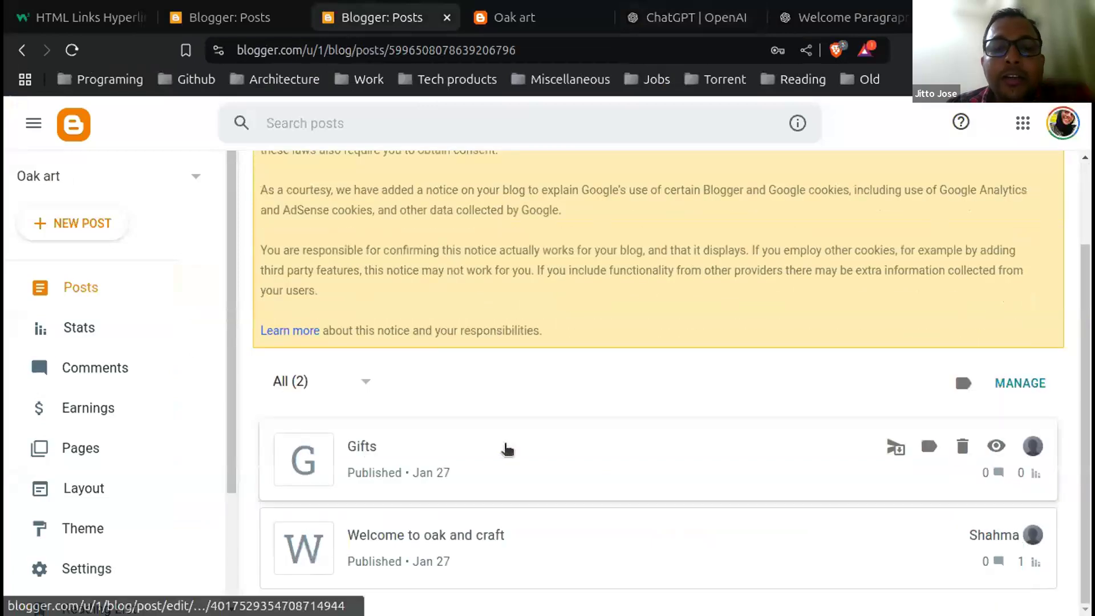
pyautogui.click(504, 446)
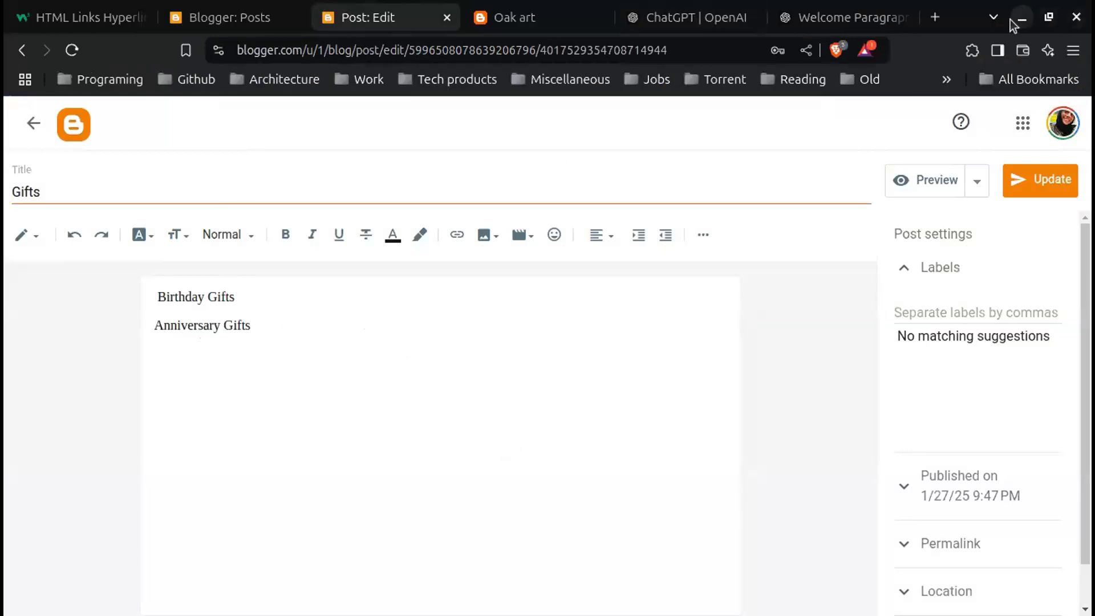
pyautogui.click(942, 22)
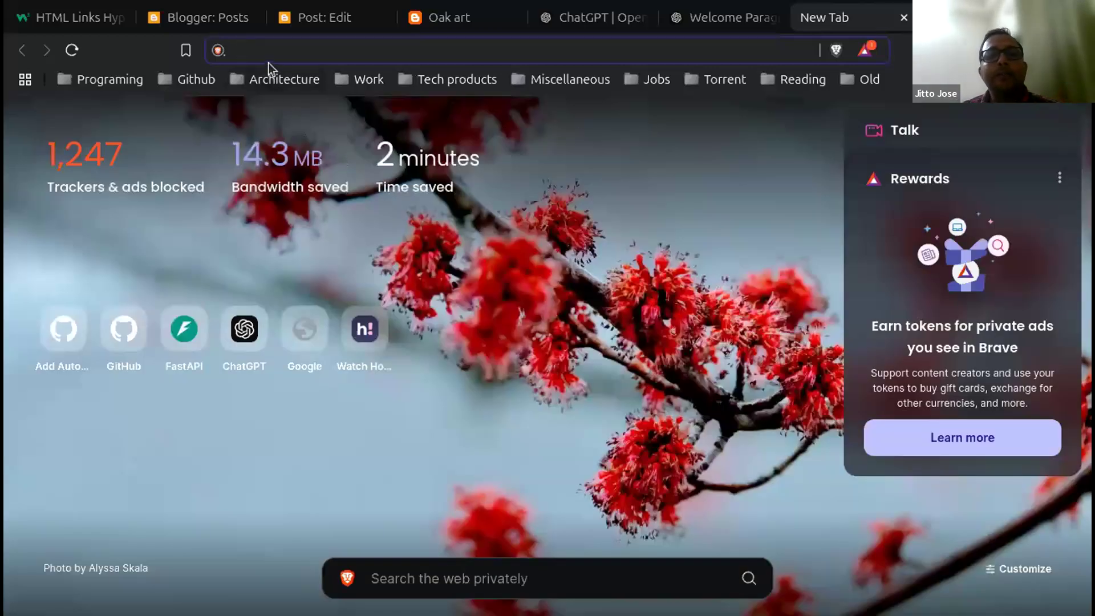
# Step: Search images for 'birthday gifts', preview the white gift box with red ribbon, and return to the editor
pyautogui.write('birt')
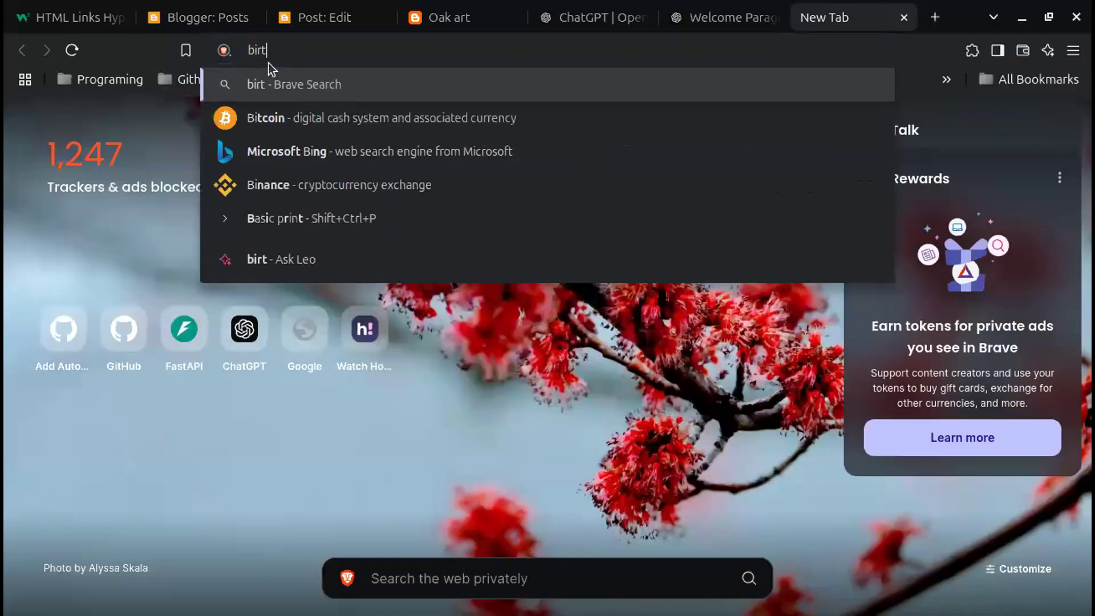
pyautogui.write('hday ')
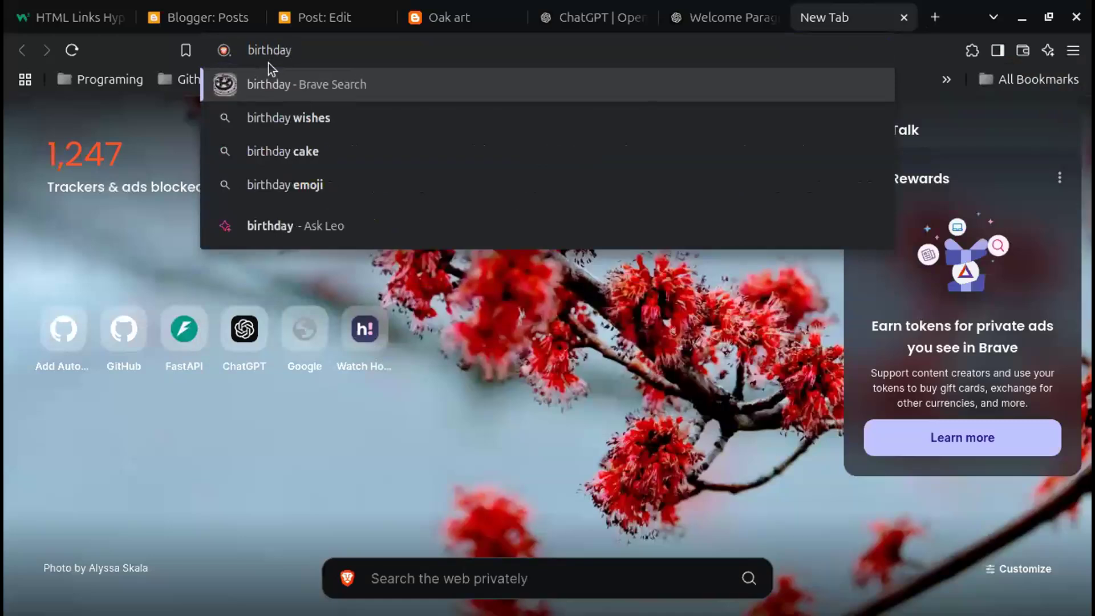
pyautogui.write('gifts')
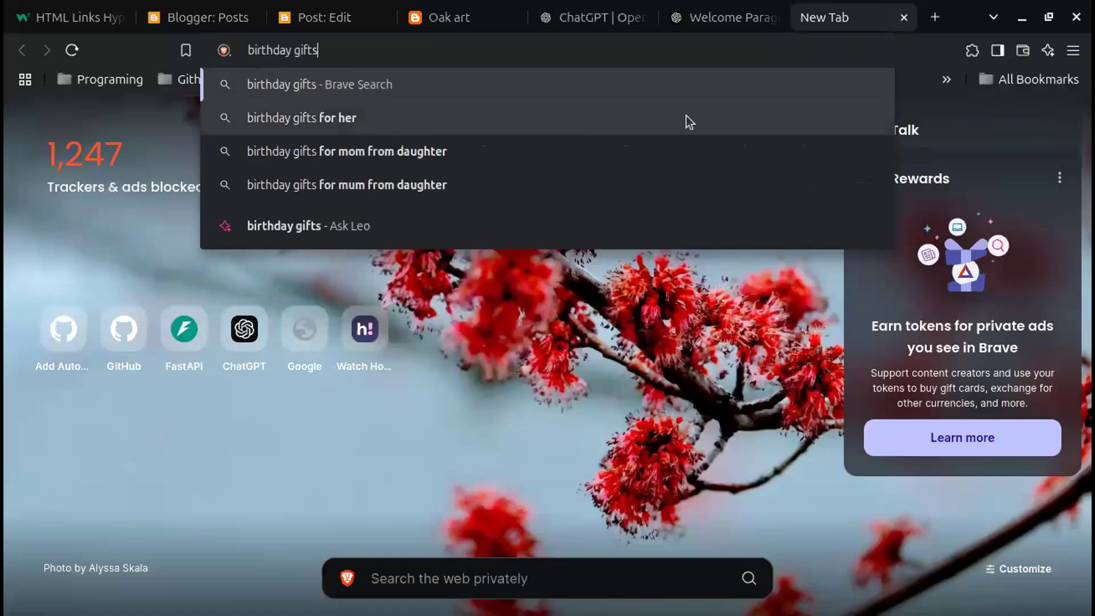
pyautogui.press('Return')
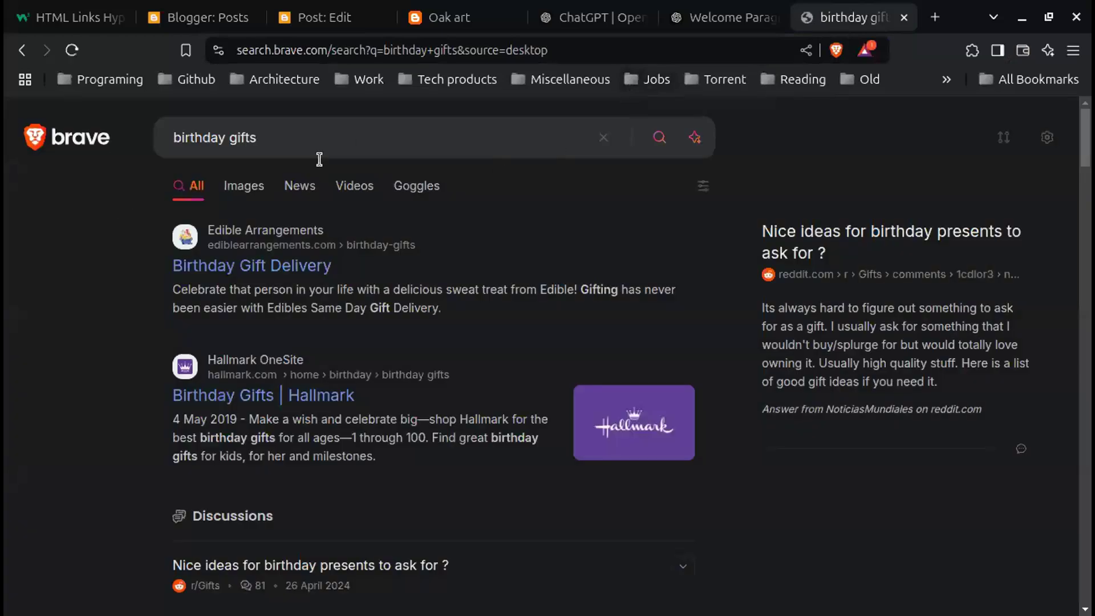
pyautogui.click(229, 190)
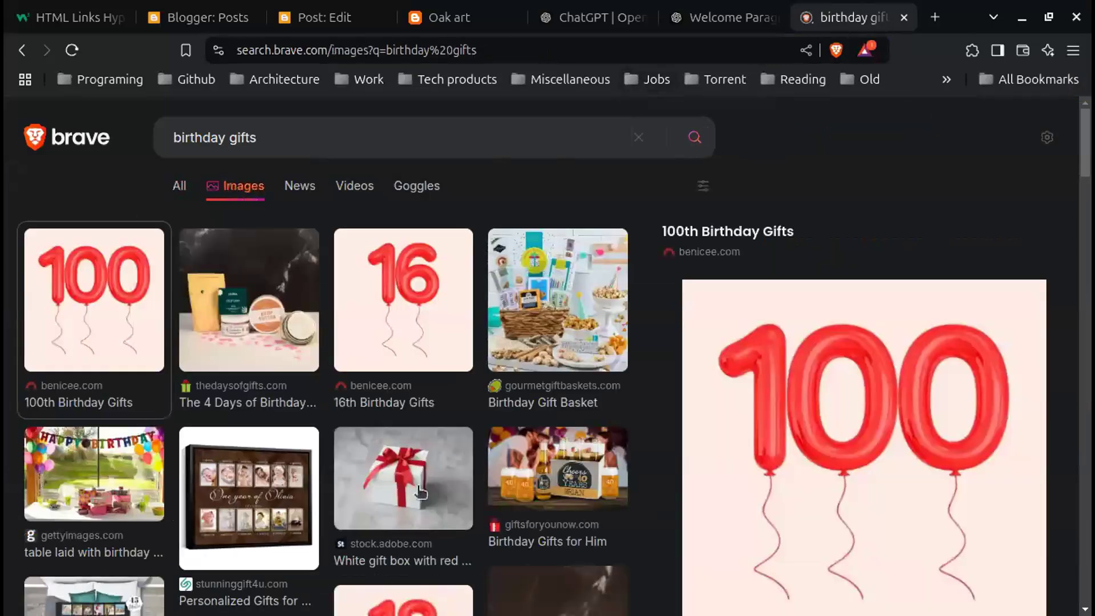
pyautogui.click(417, 486)
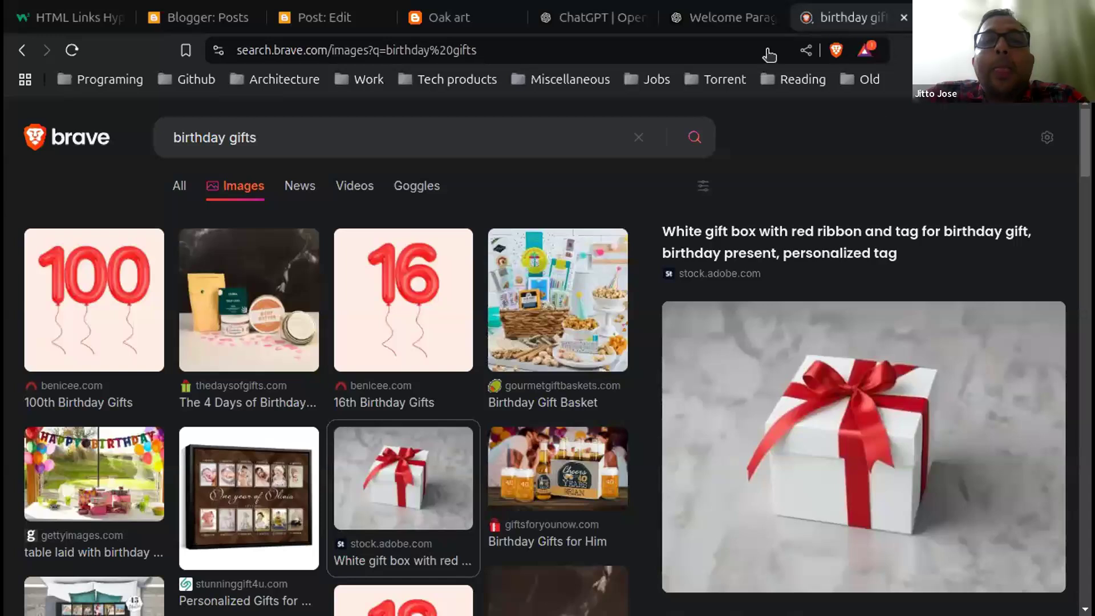
pyautogui.click(331, 23)
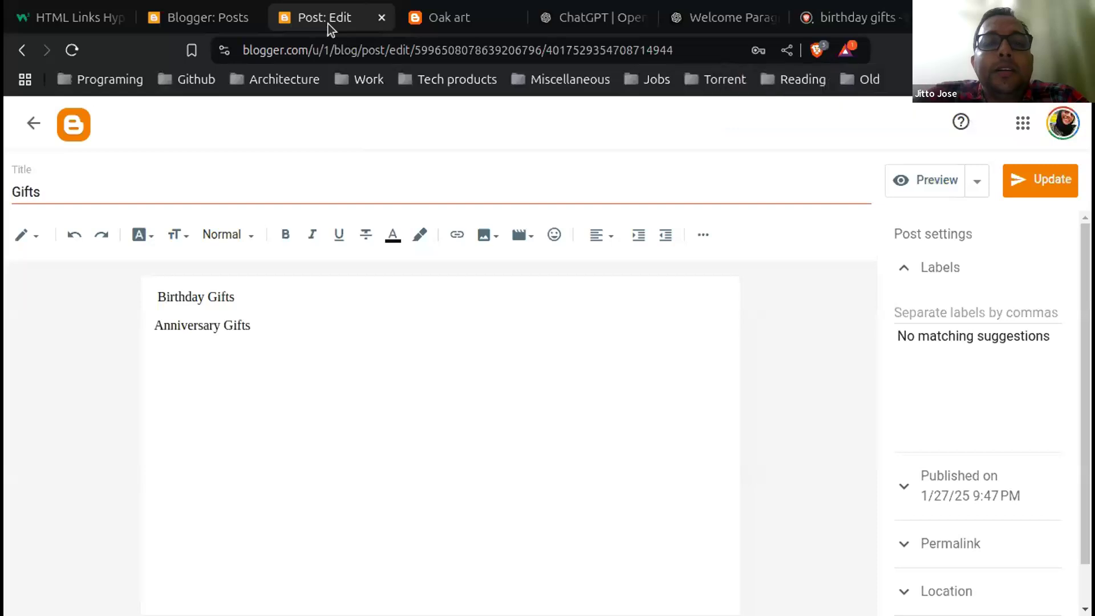
# Step: Add a blank line below 'Anniversary Gifts' and try uploading an image, dismissing the Google sign-in
pyautogui.click(314, 329)
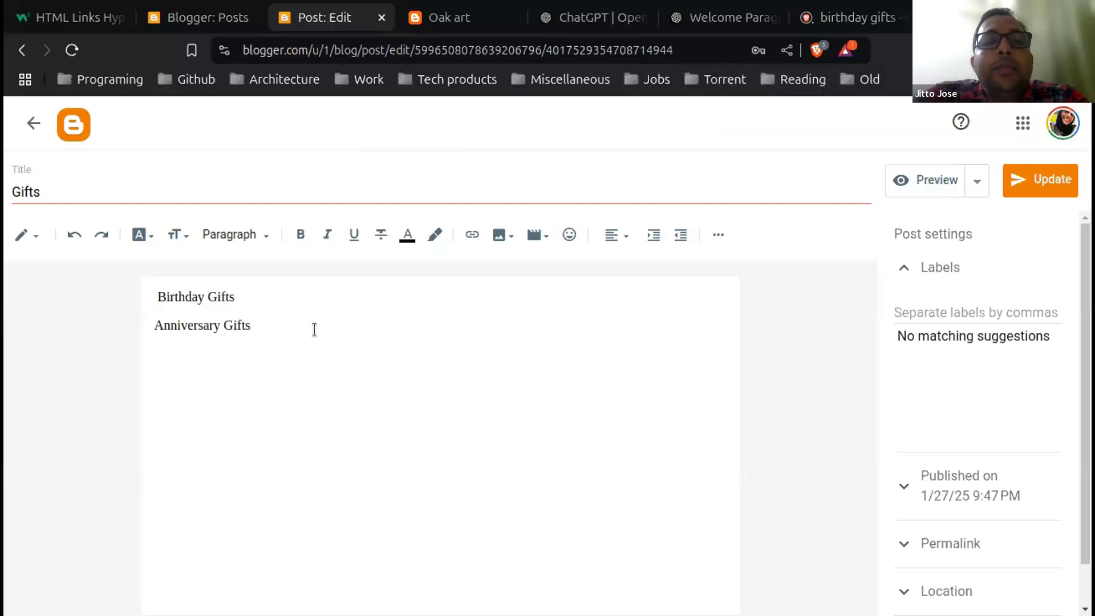
pyautogui.press('Return')
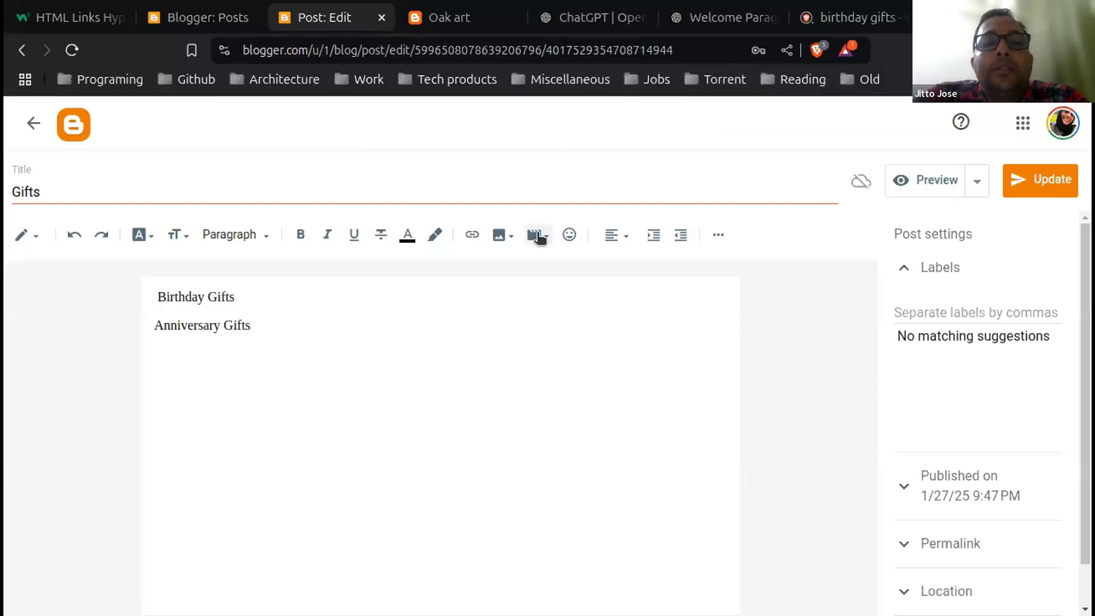
pyautogui.click(511, 235)
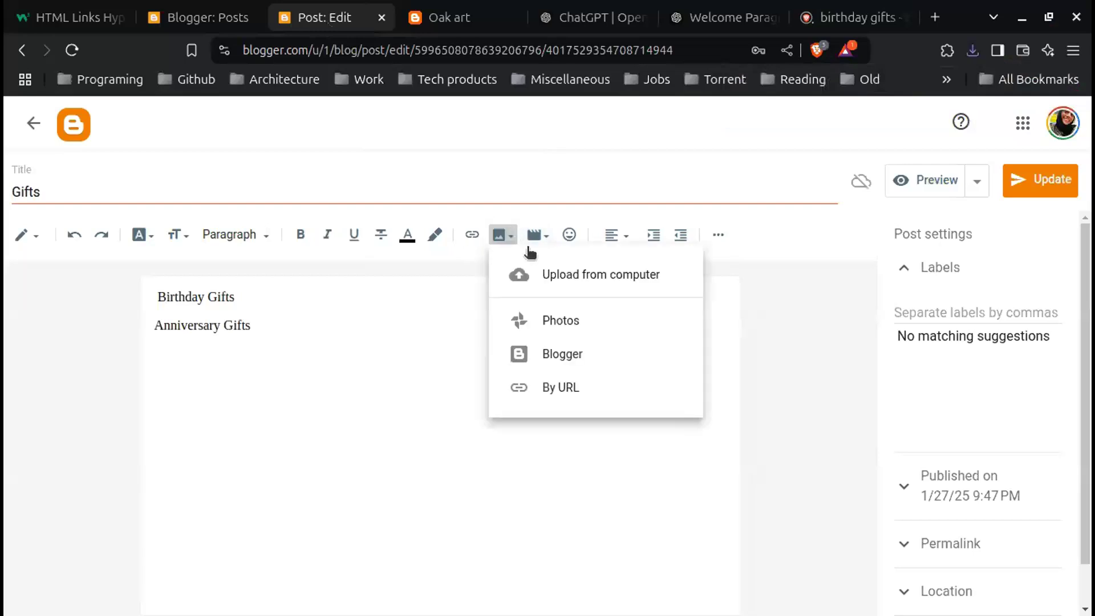
pyautogui.click(573, 278)
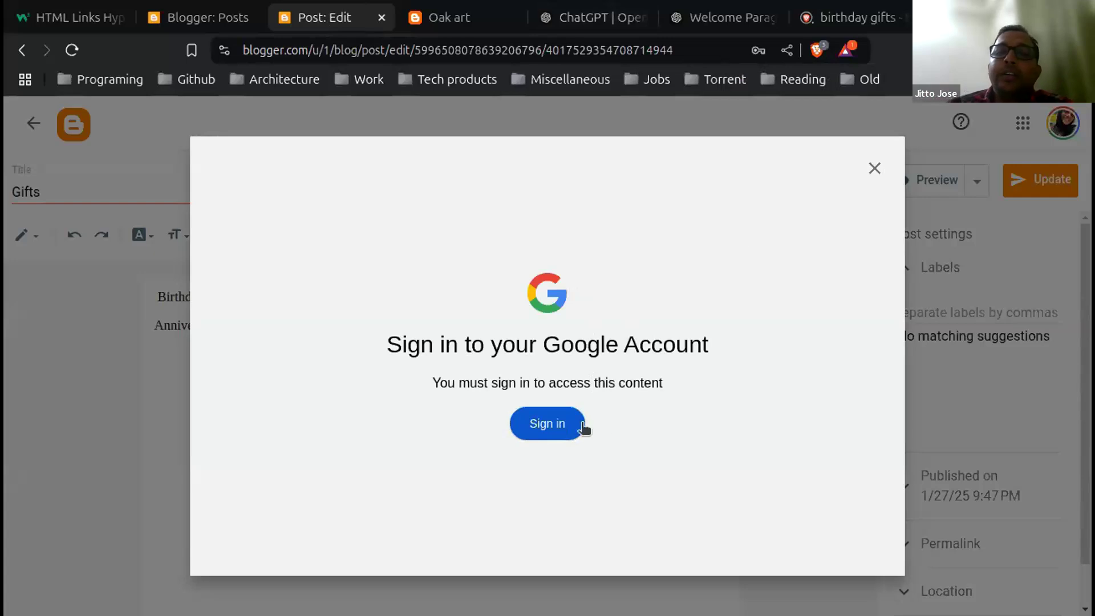
pyautogui.click(871, 168)
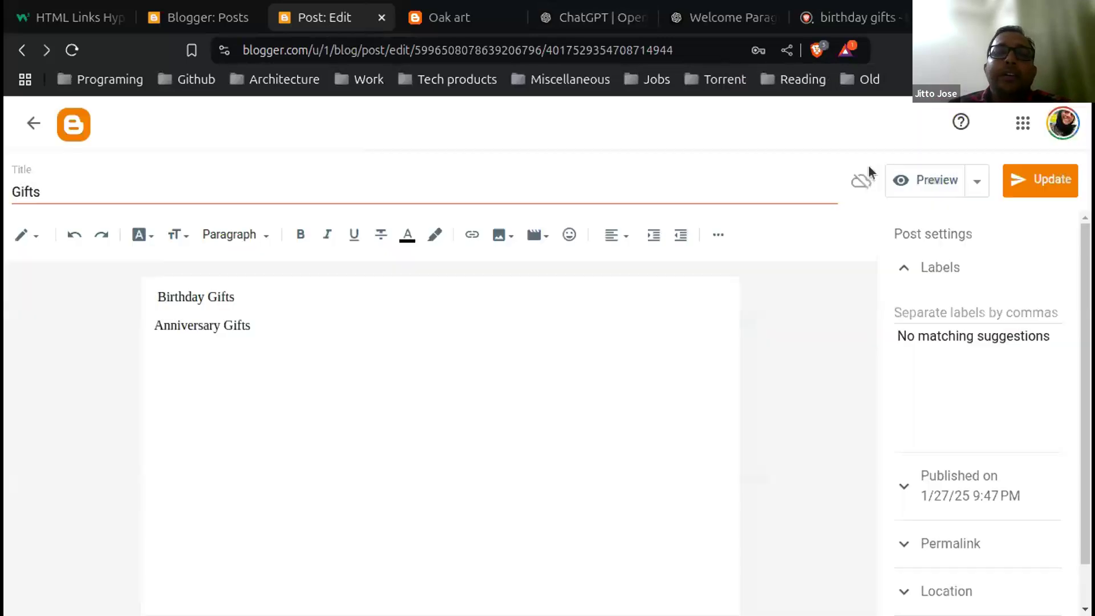
# Step: Retry the image upload, dismiss sign-in again, close the image options, and restore the browser window
pyautogui.click(500, 236)
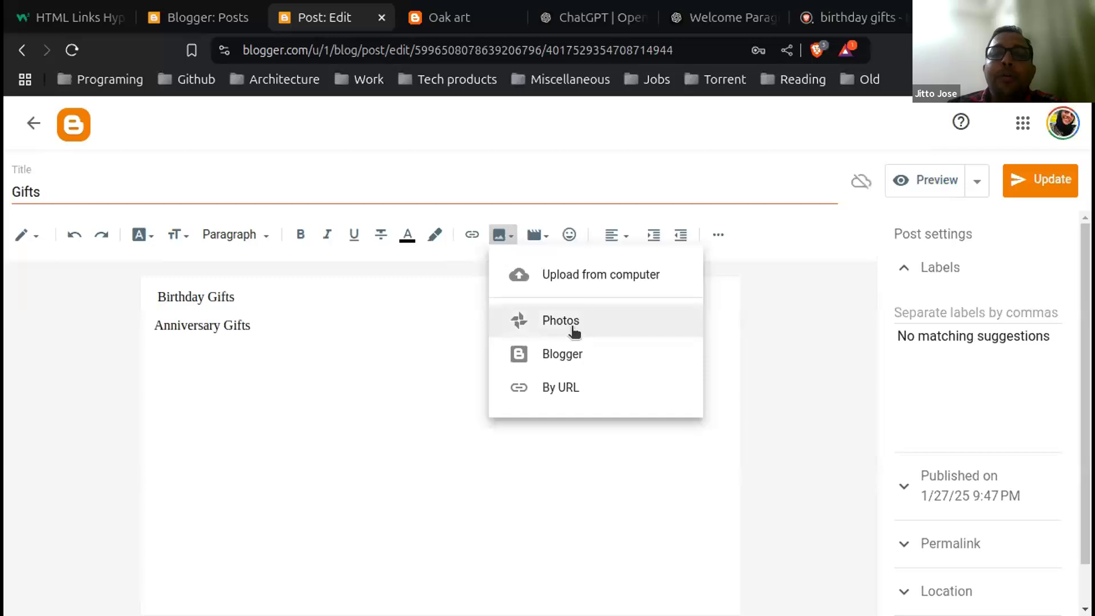
pyautogui.click(572, 274)
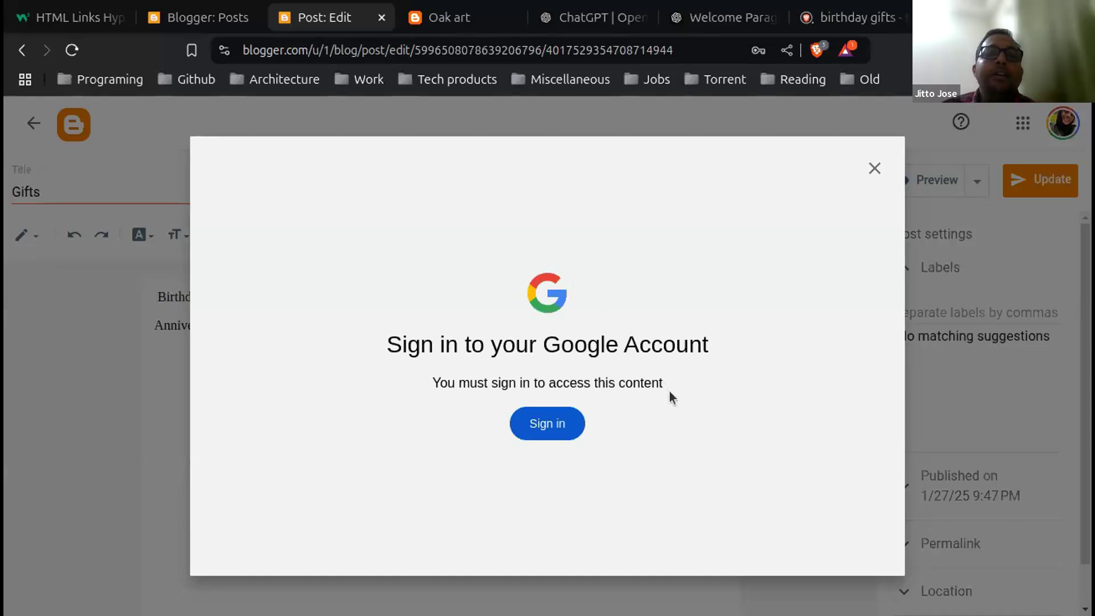
pyautogui.click(875, 169)
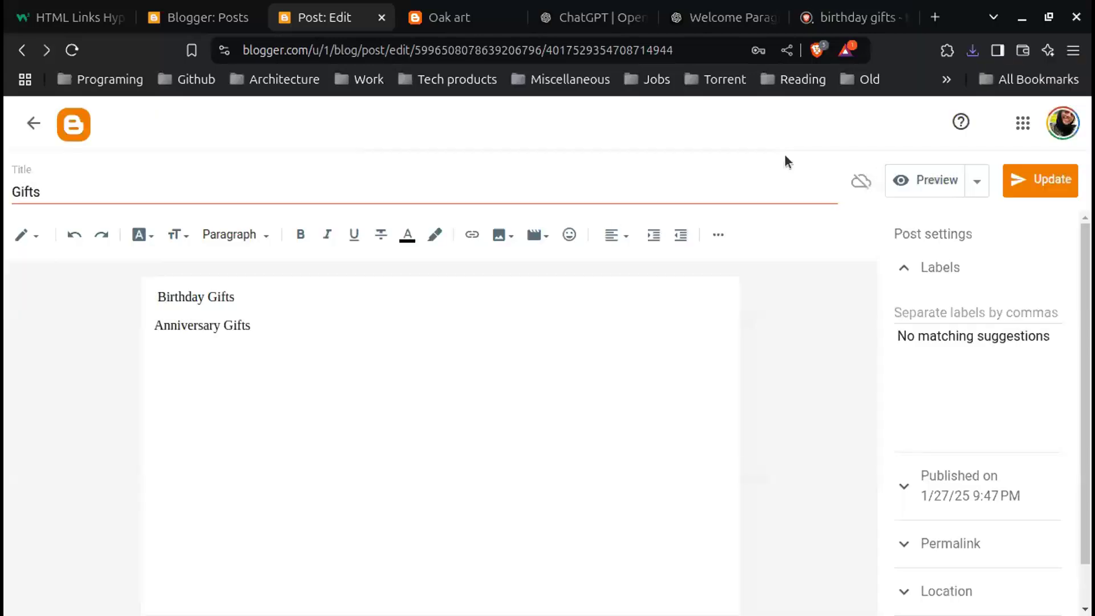
pyautogui.click(502, 235)
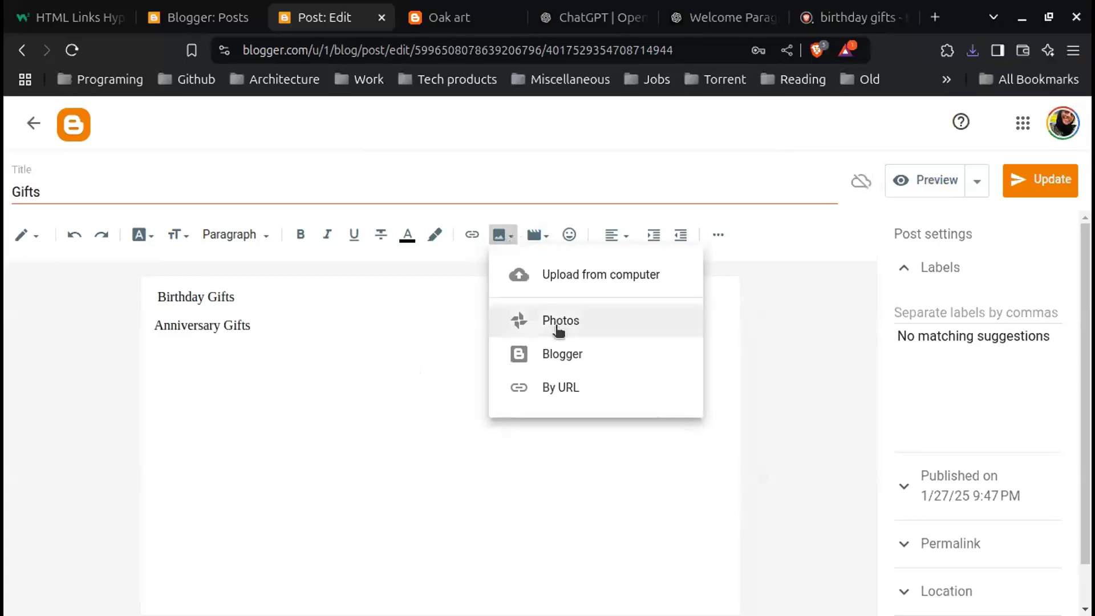
pyautogui.click(506, 470)
pyautogui.click(1054, 21)
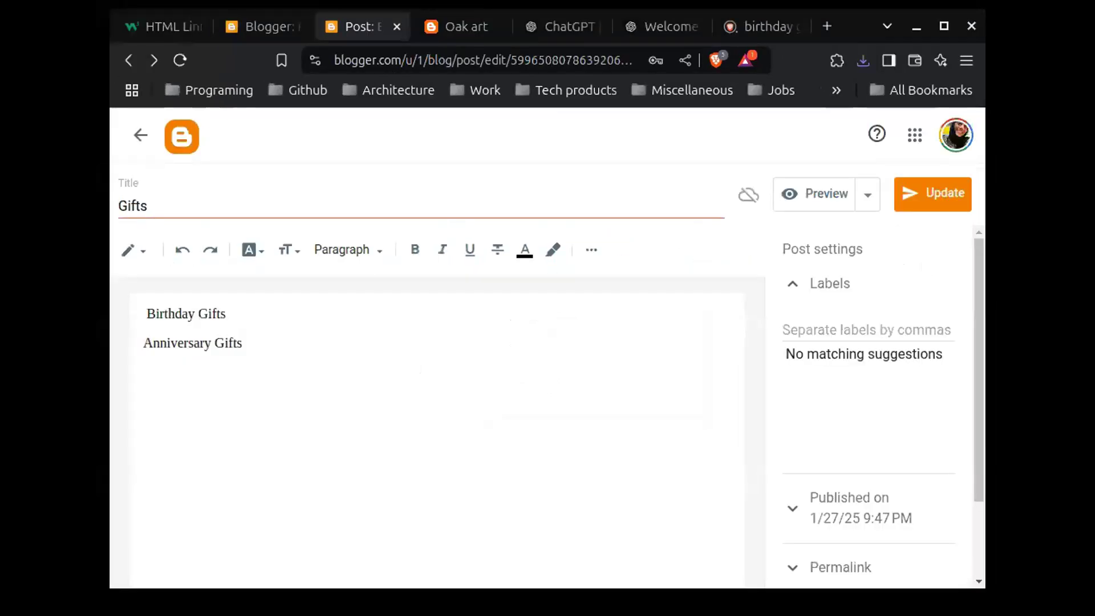
# Step: Back on the birthday gifts image results, preview the 100th Birthday Gifts picture from benicee.com
pyautogui.click(767, 26)
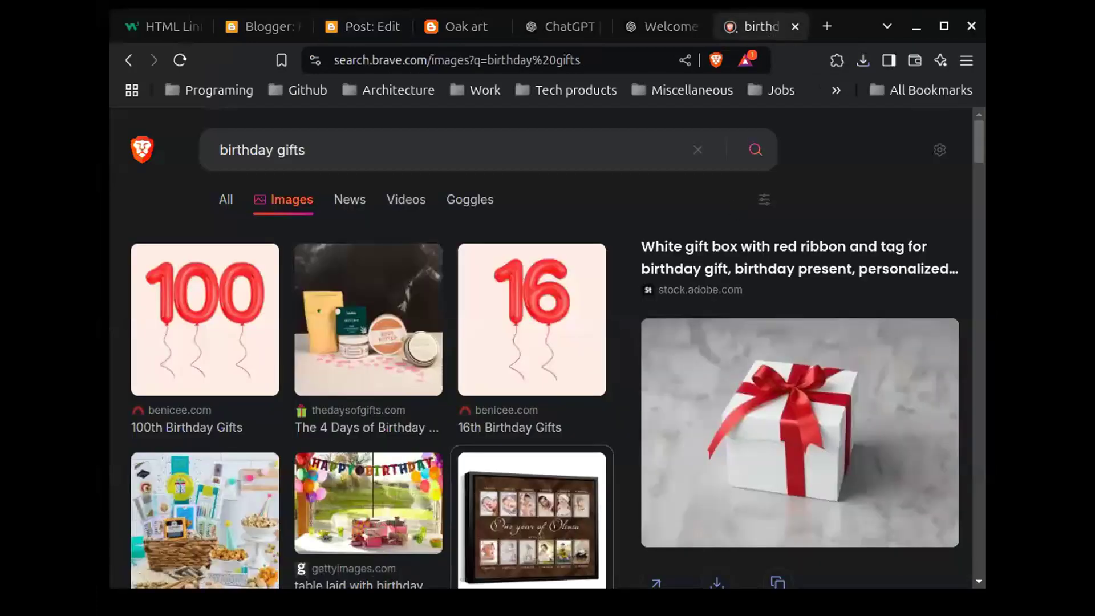
pyautogui.rightClick(699, 408)
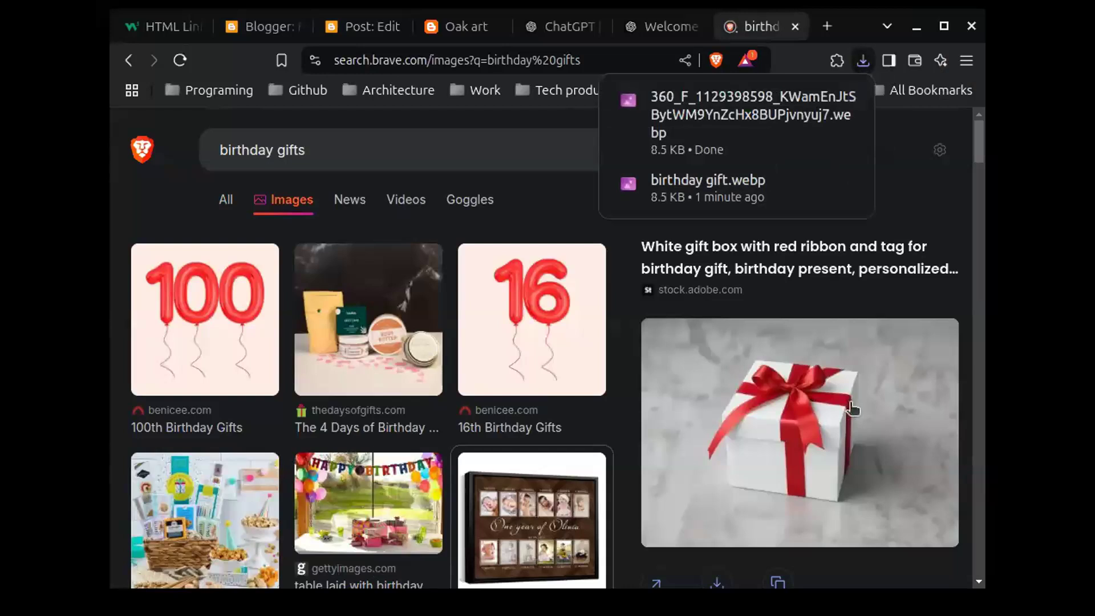
pyautogui.moveTo(790, 200)
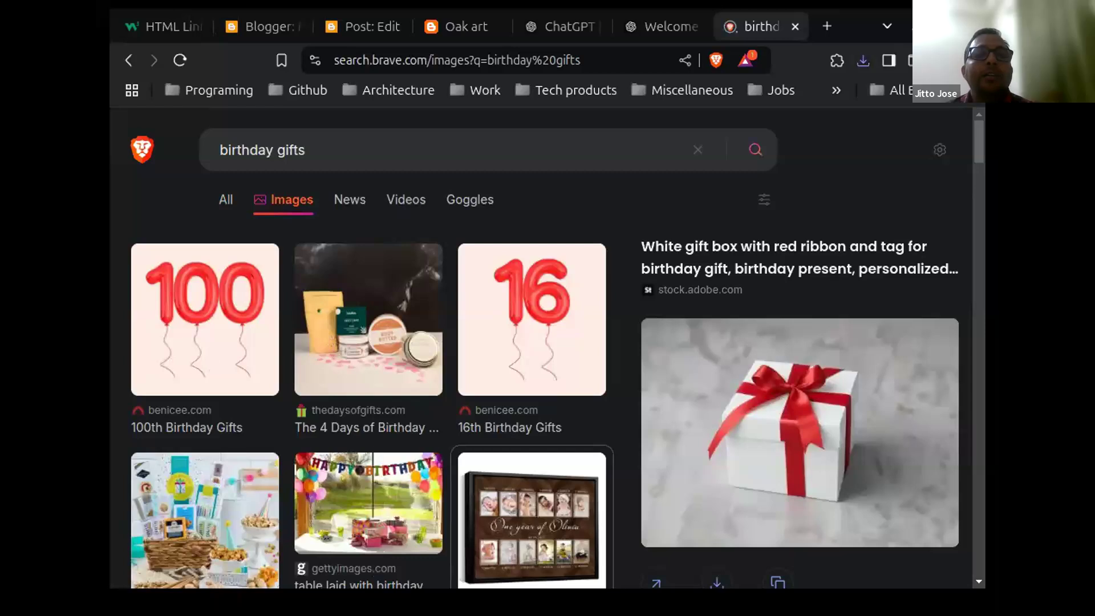
pyautogui.click(225, 372)
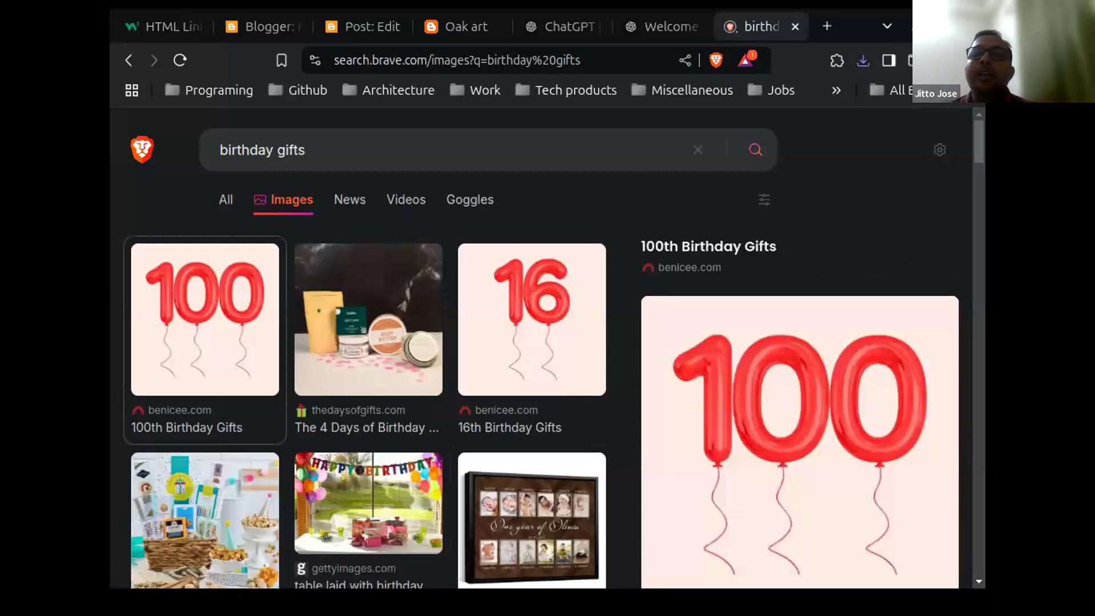
# Step: Open the balloons image source, close the blocked benicee.com tab, and switch to the Post: Edit tab
pyautogui.click(888, 397)
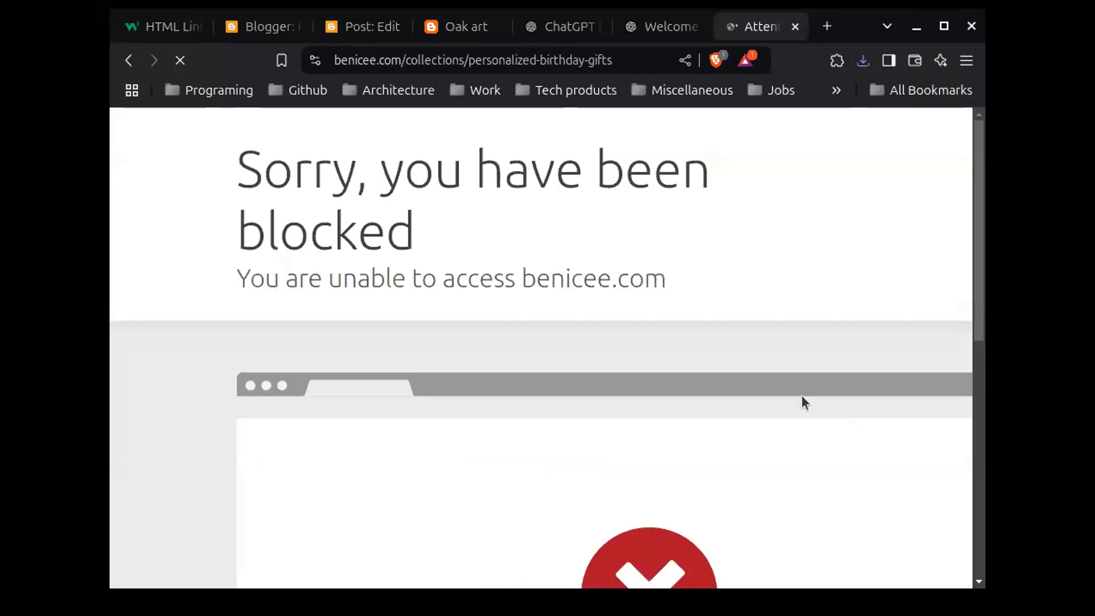
pyautogui.click(796, 34)
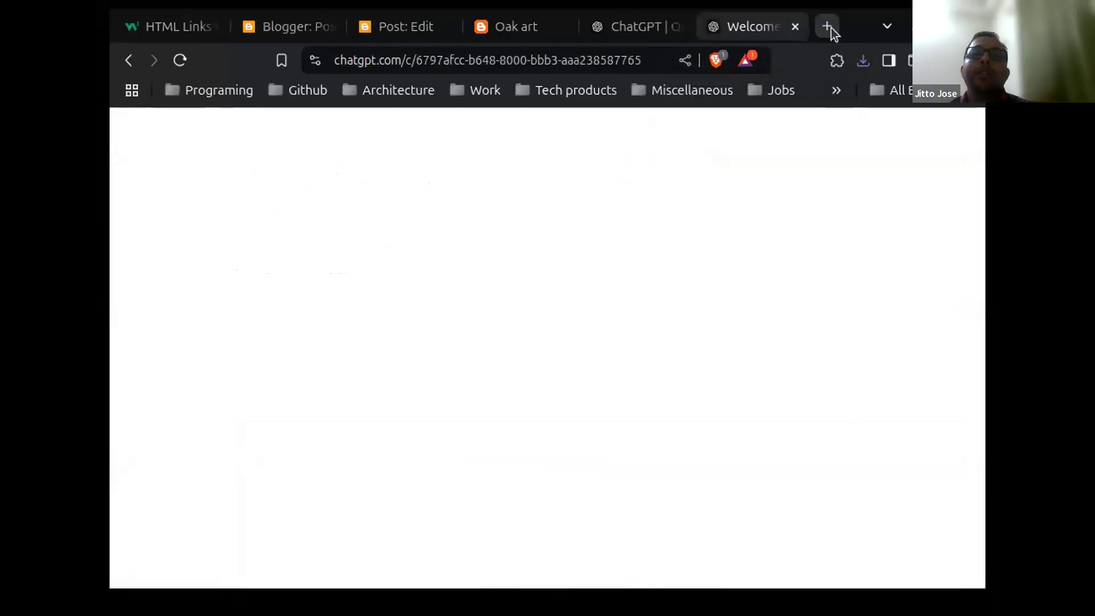
pyautogui.click(830, 28)
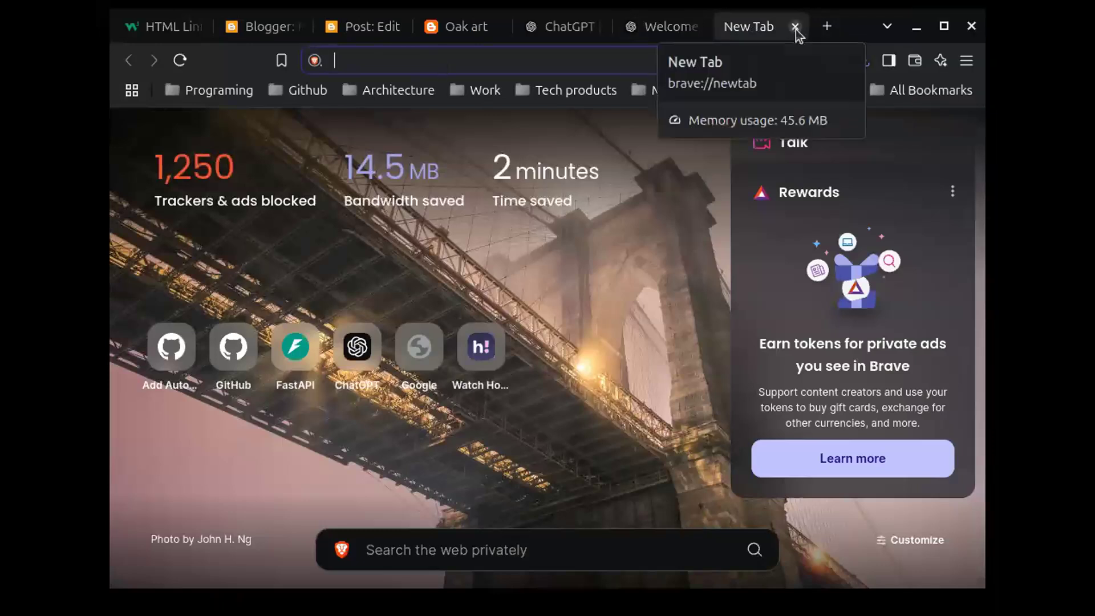
pyautogui.click(369, 32)
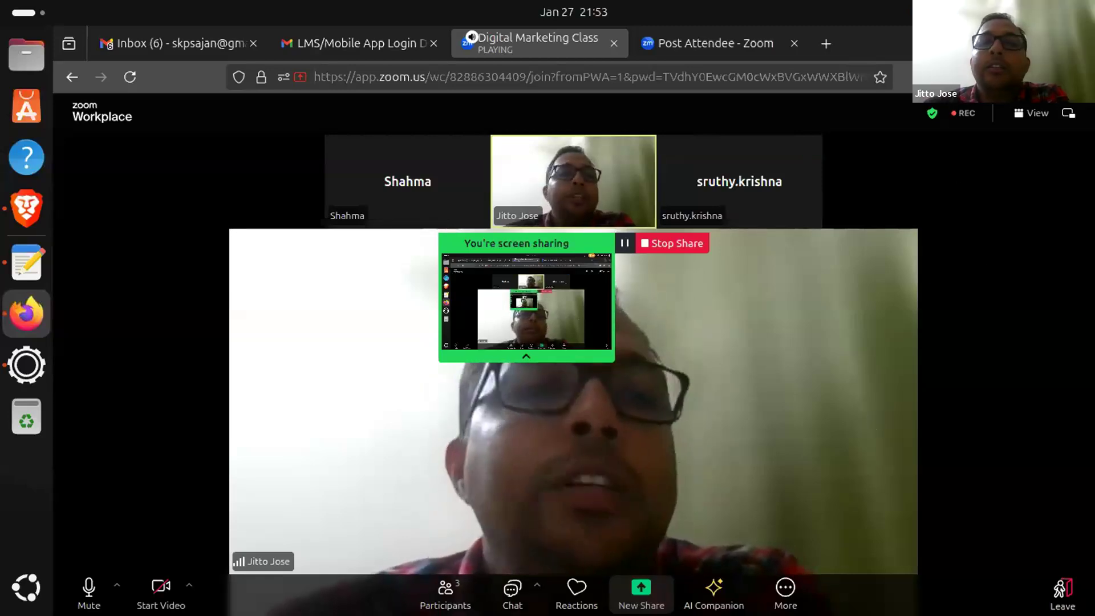
# Step: Restore down the Zoom meeting window so the Blogger Gifts editor shows behind it
pyautogui.click(1053, 43)
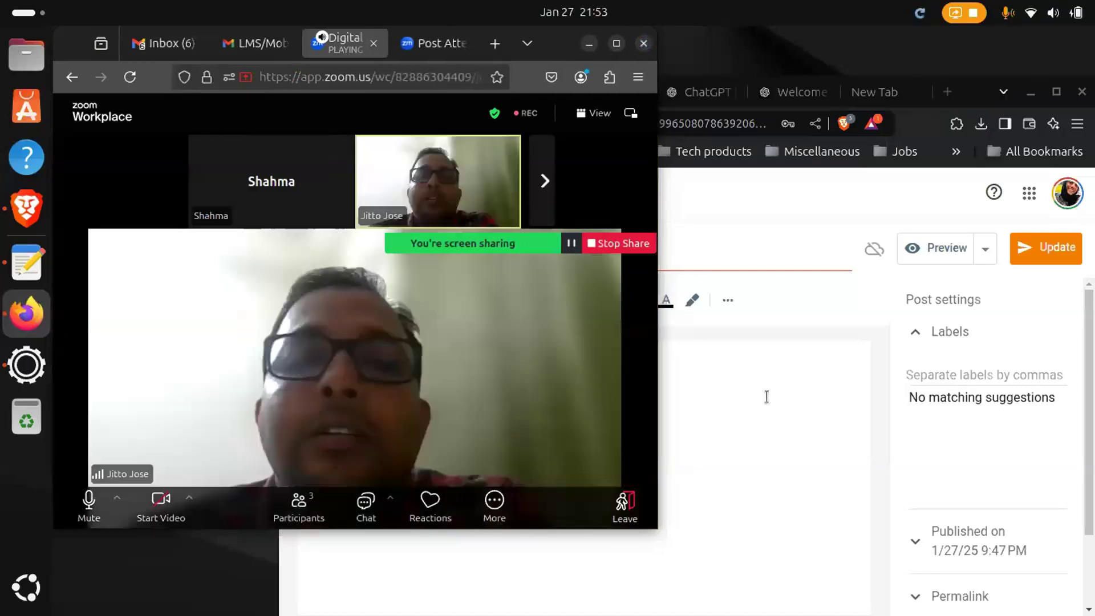
# Step: Bring the Brave window with the Gifts post editor in front of the Zoom meeting
pyautogui.click(767, 396)
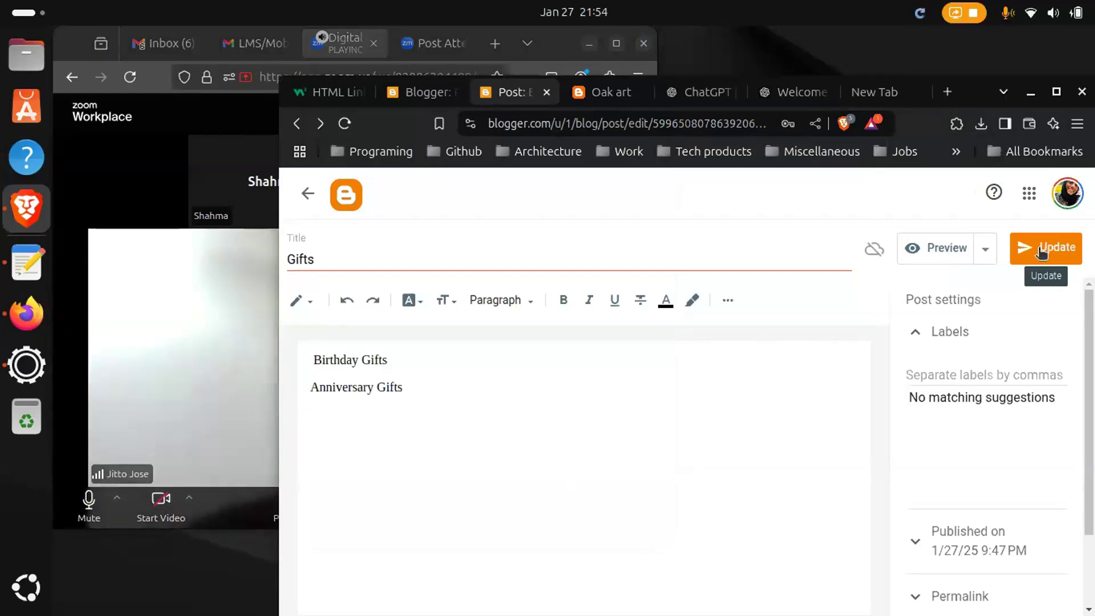
# Step: Update the Gifts post and go back to the Oak art Posts list
pyautogui.click(1043, 253)
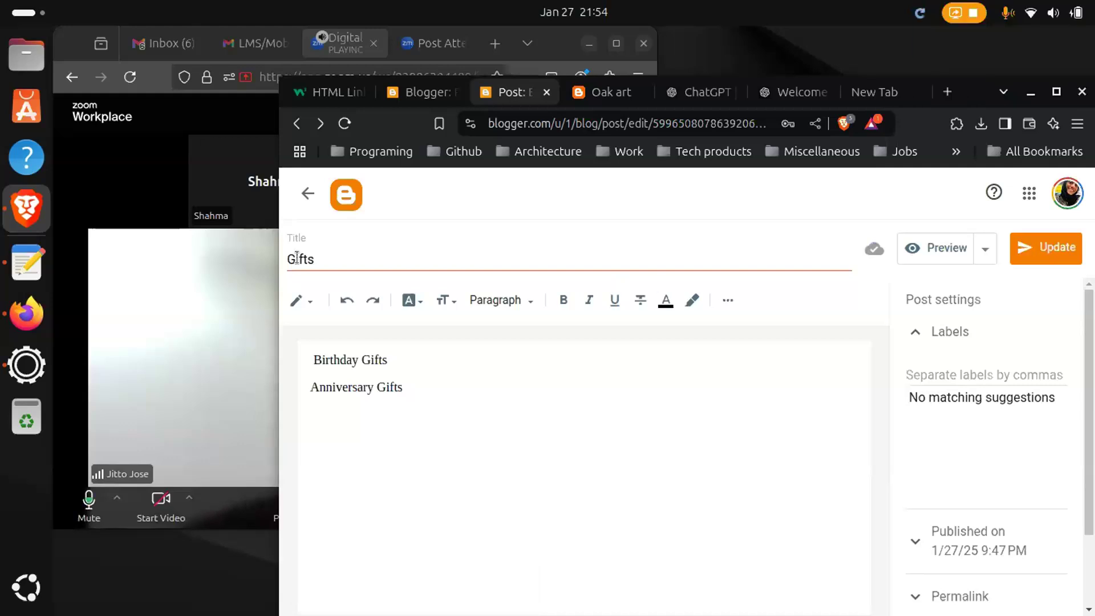
pyautogui.click(308, 194)
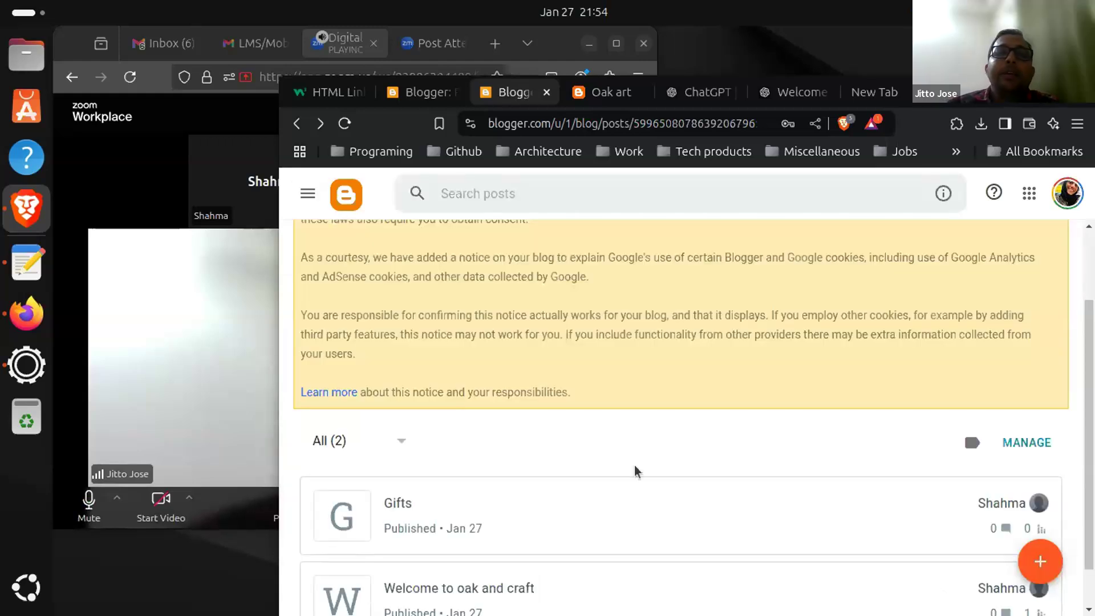
pyautogui.scroll(1, 634, 464)
pyautogui.scroll(-2, 634, 464)
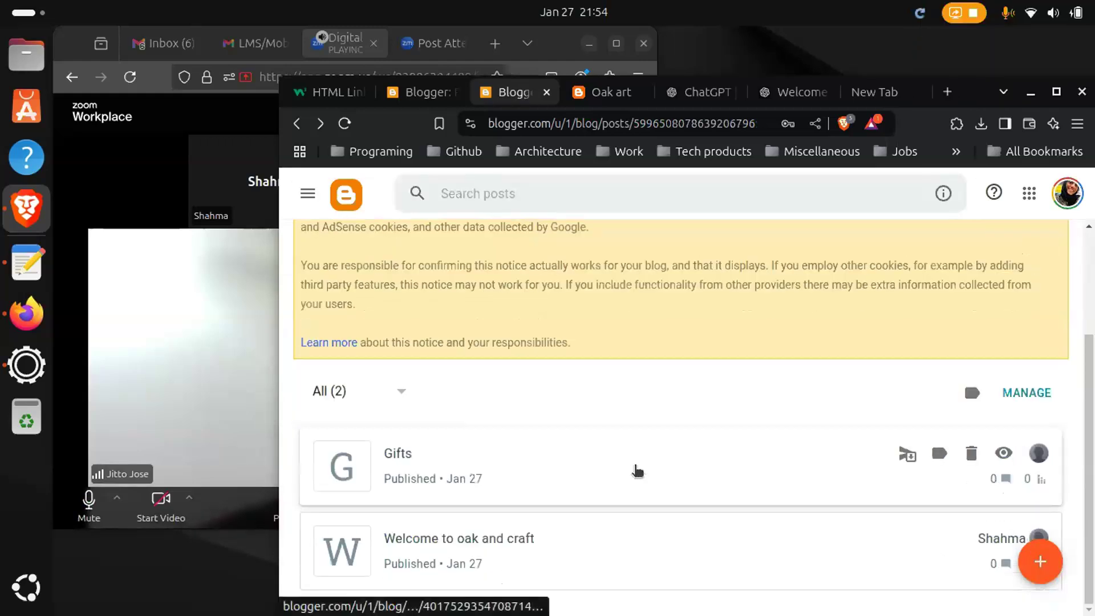